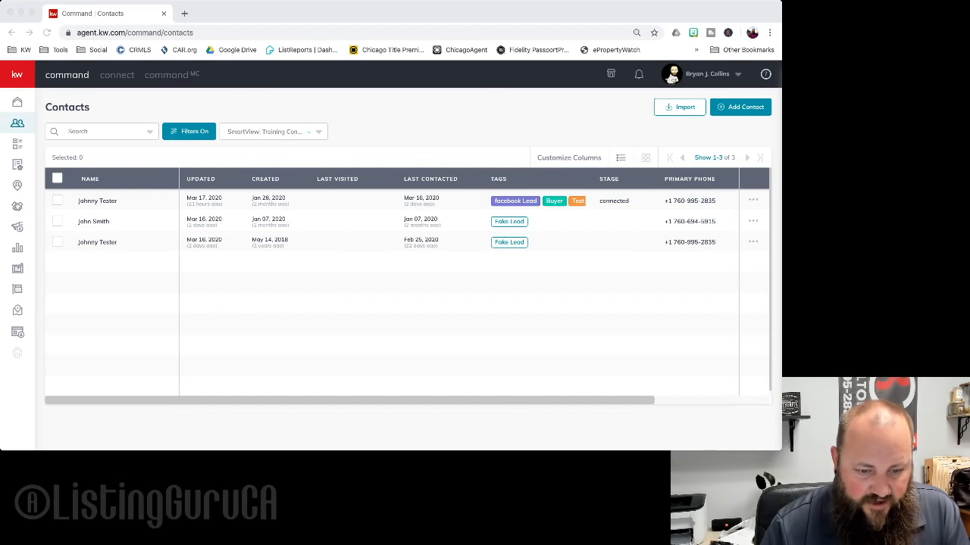
Step: Add the custom tag Buyer to the contact filters alongside Fake Lead and apply the filters
key("super+Tab")
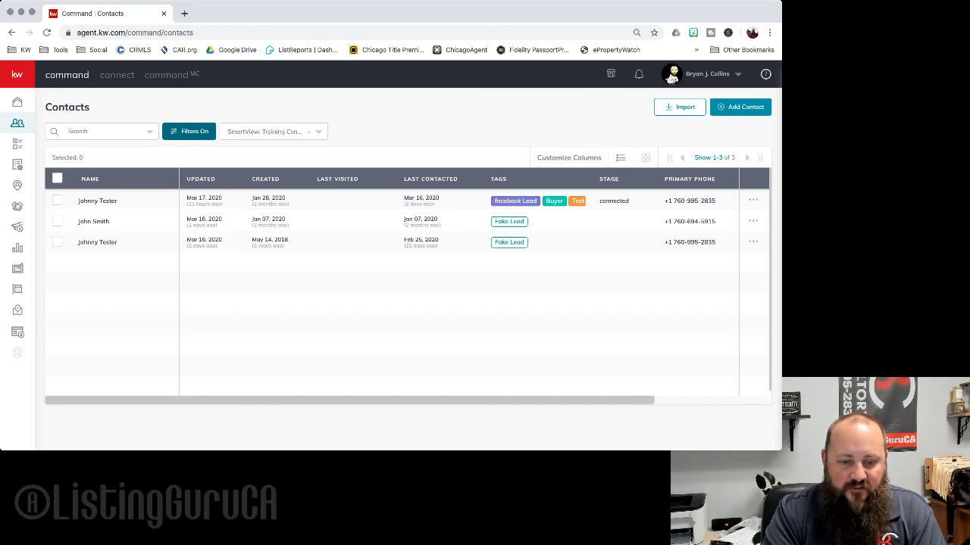
left_click(189, 131)
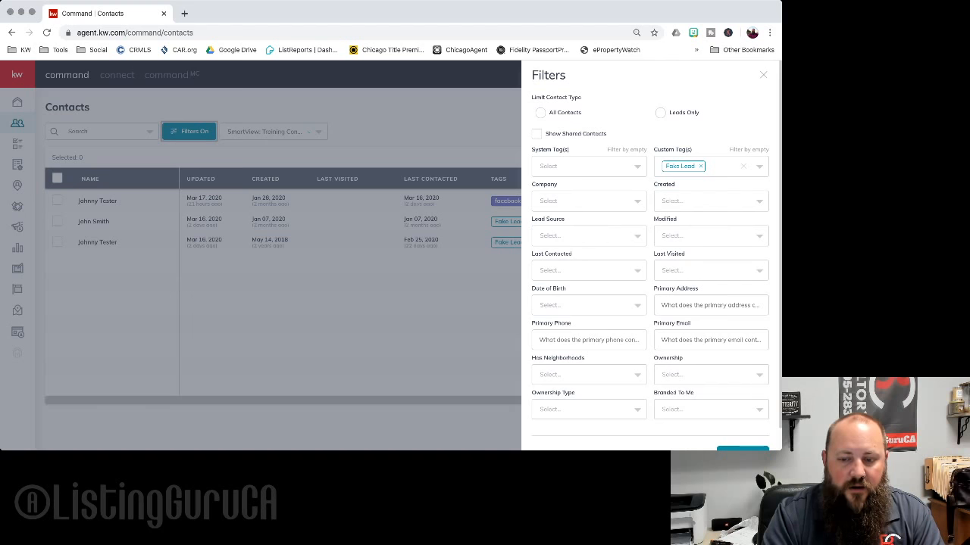
left_click(706, 166)
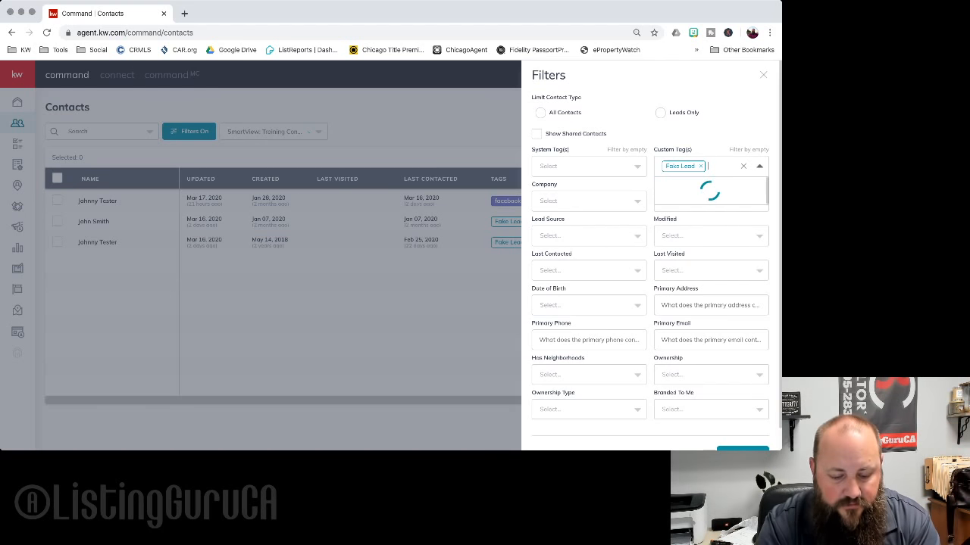
type("By")
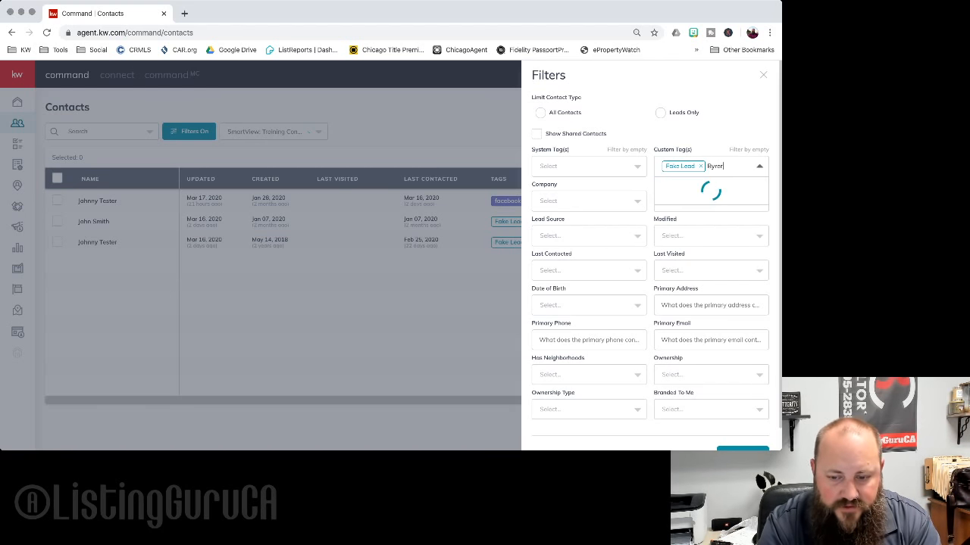
type("yer")
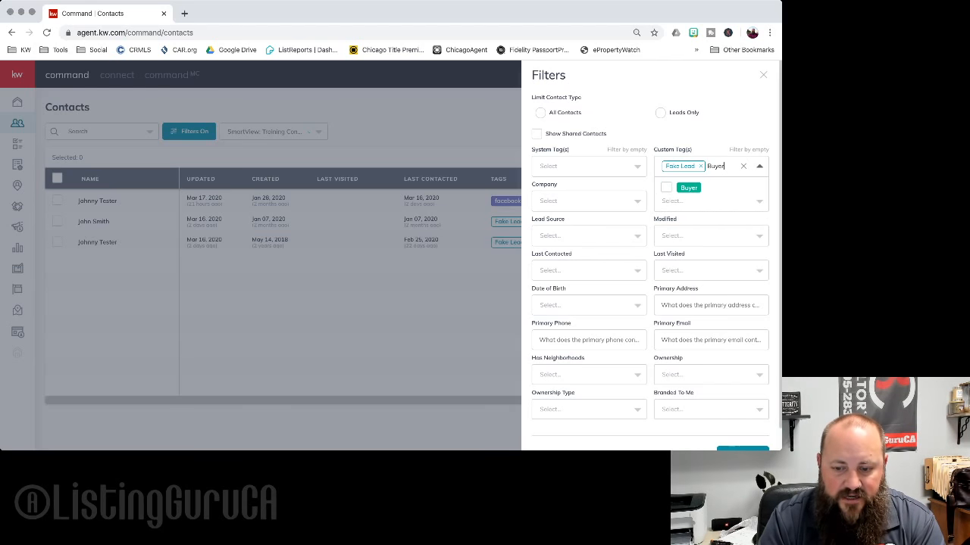
key("Return")
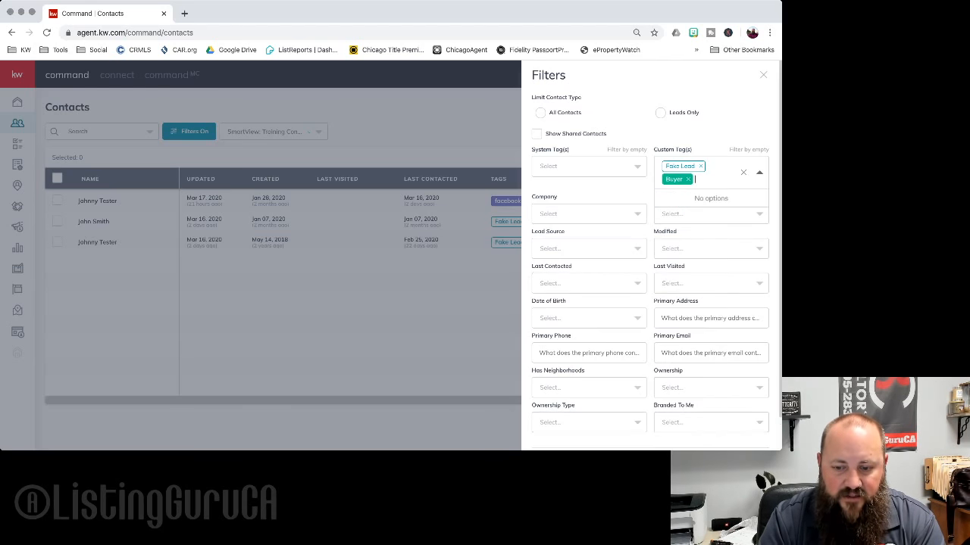
key("Escape")
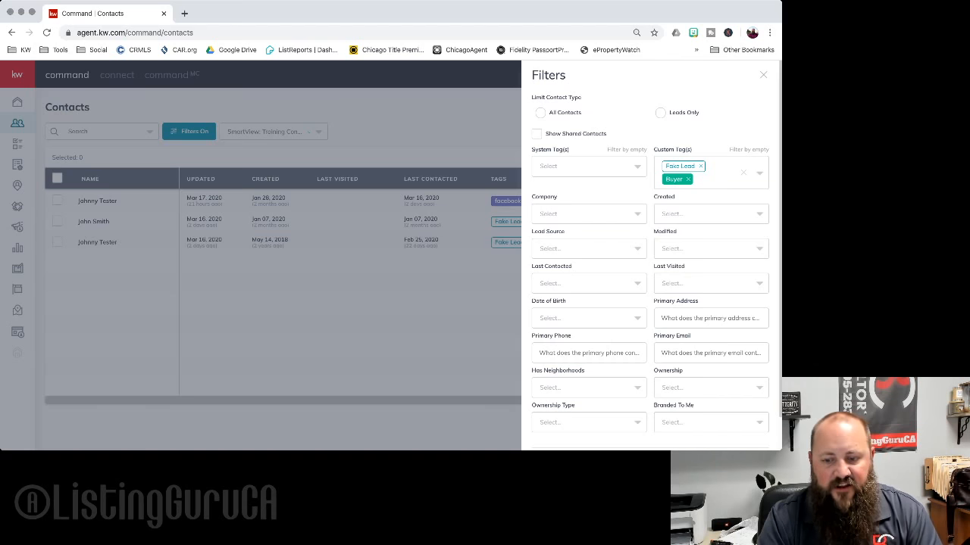
scroll(649, 257, "down", 2)
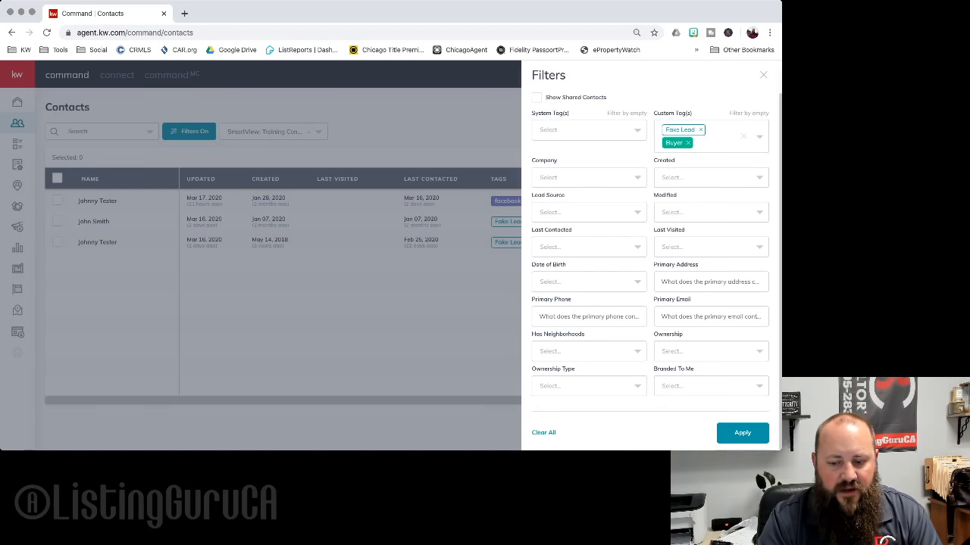
left_click(742, 433)
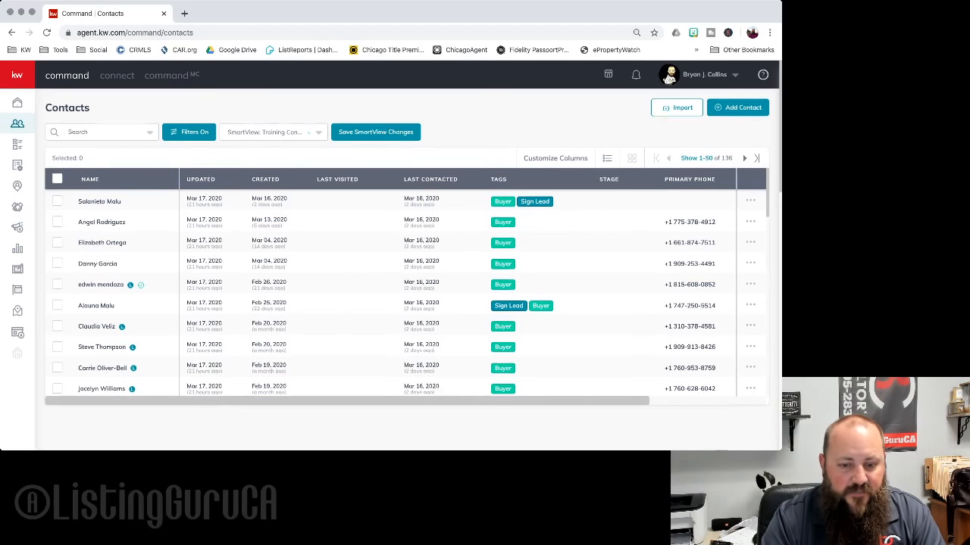
Step: Remove the Primary Phone and Primary Email columns from the Training Contacts SmartView table and apply the change
scroll(405, 291, "down", 1)
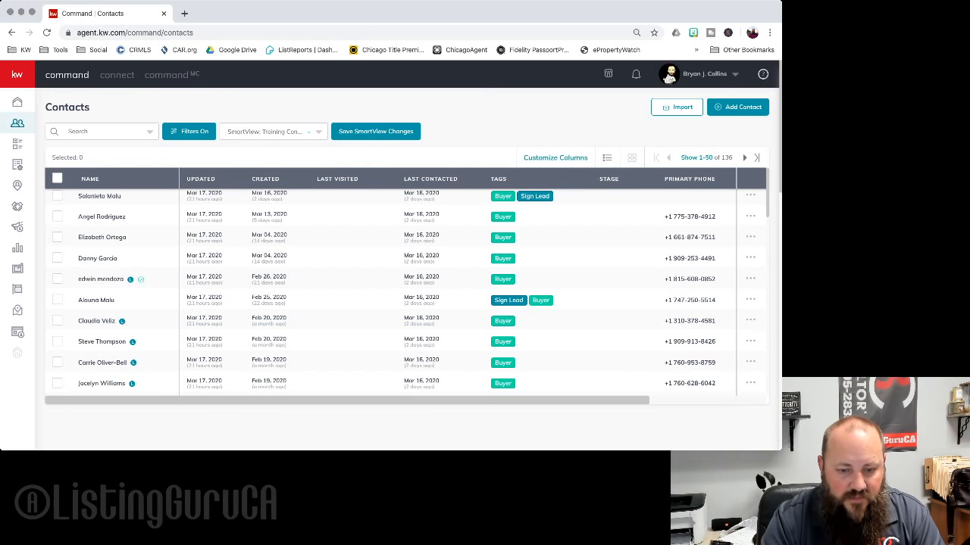
left_click(555, 158)
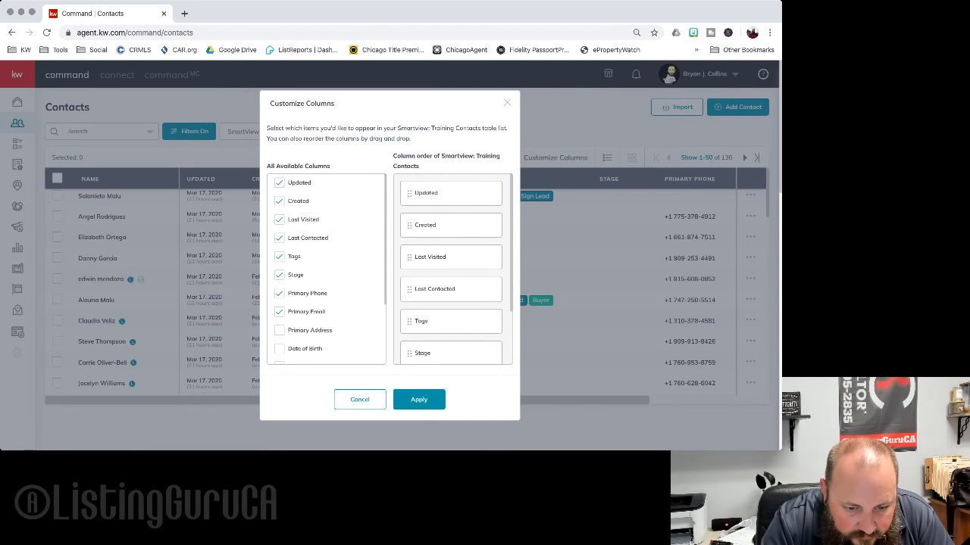
left_click(280, 293)
left_click(279, 312)
scroll(280, 312, "down", 3)
scroll(303, 312, "down", 2)
left_click(419, 400)
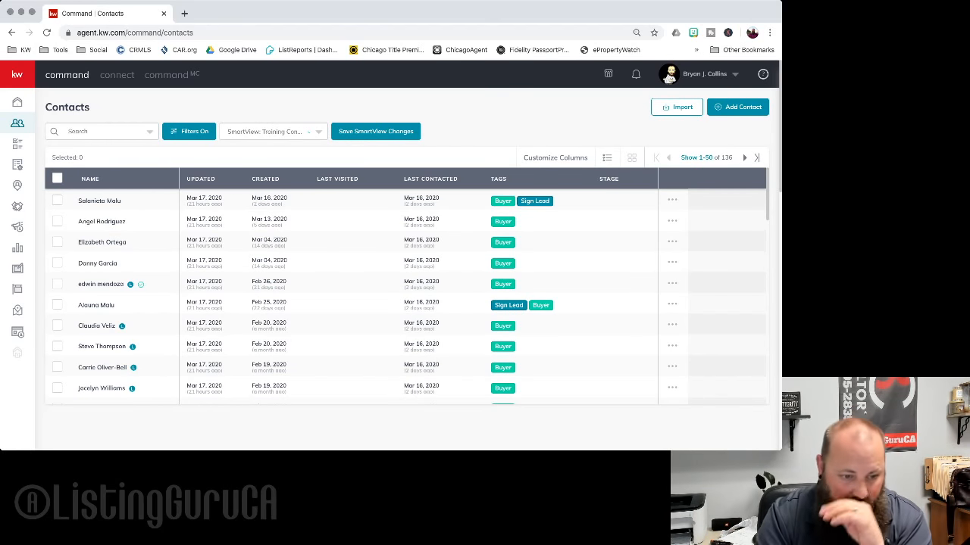
Step: Look through the first page of filtered contacts and examine their tags, stages and lead badges
scroll(391, 257, "up", 1)
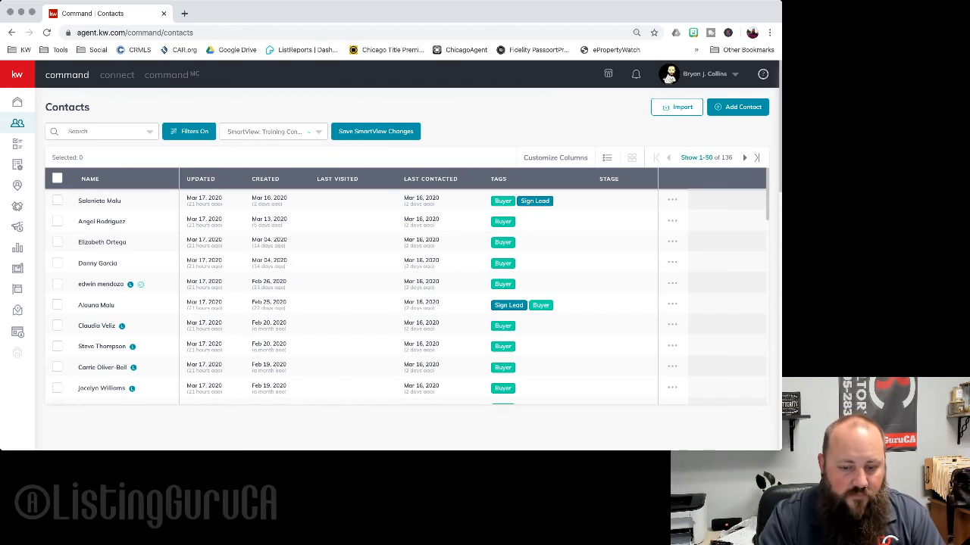
scroll(409, 295, "down", 10)
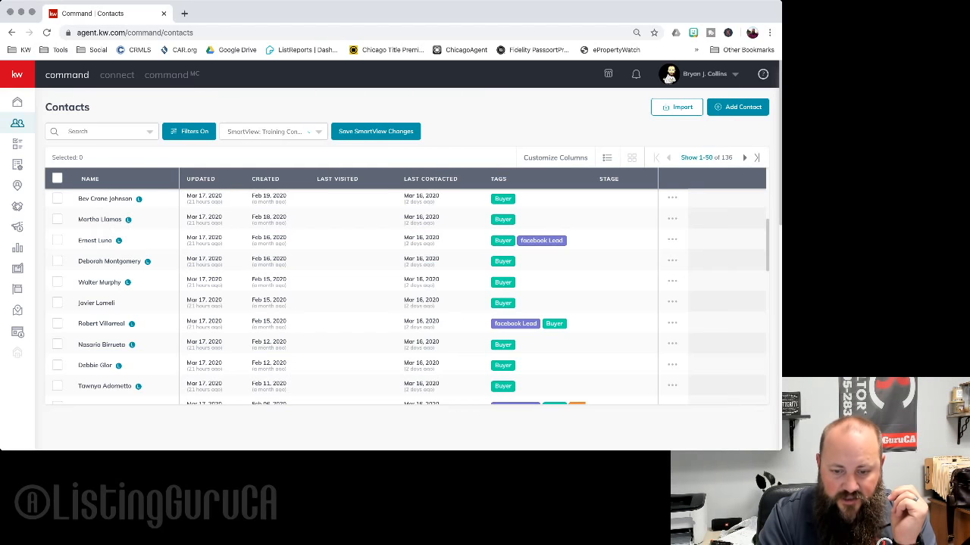
scroll(405, 295, "up", 3)
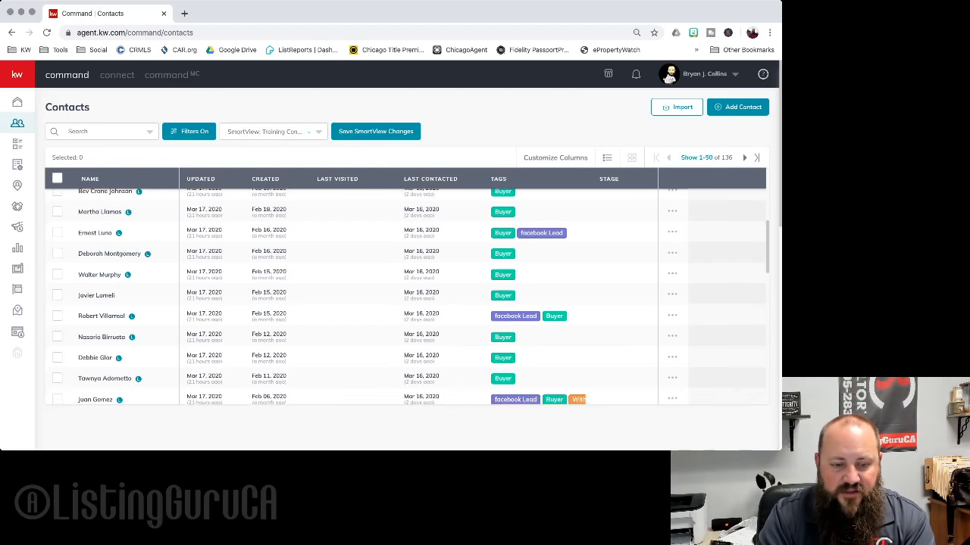
scroll(406, 296, "up", 3)
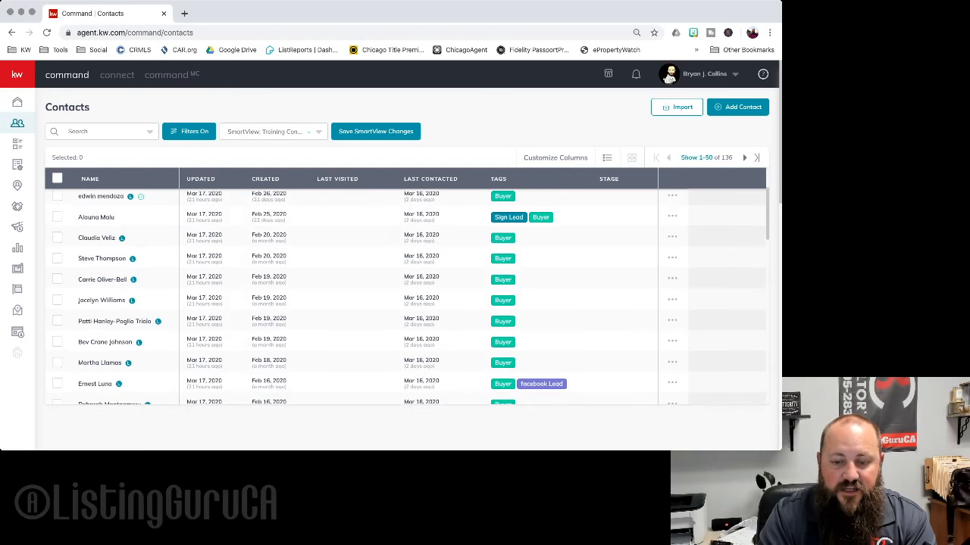
scroll(406, 295, "down", 8)
scroll(405, 296, "down", 5)
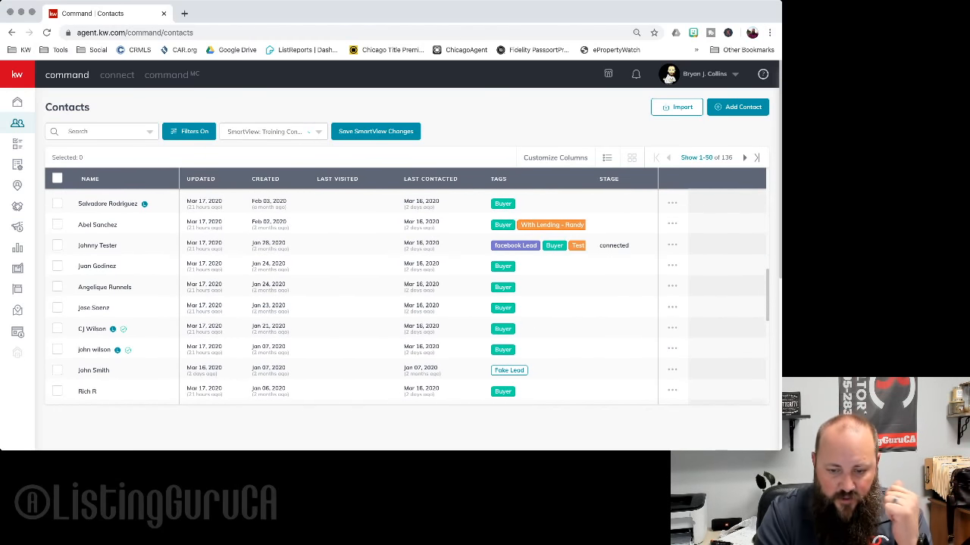
scroll(405, 296, "down", 2)
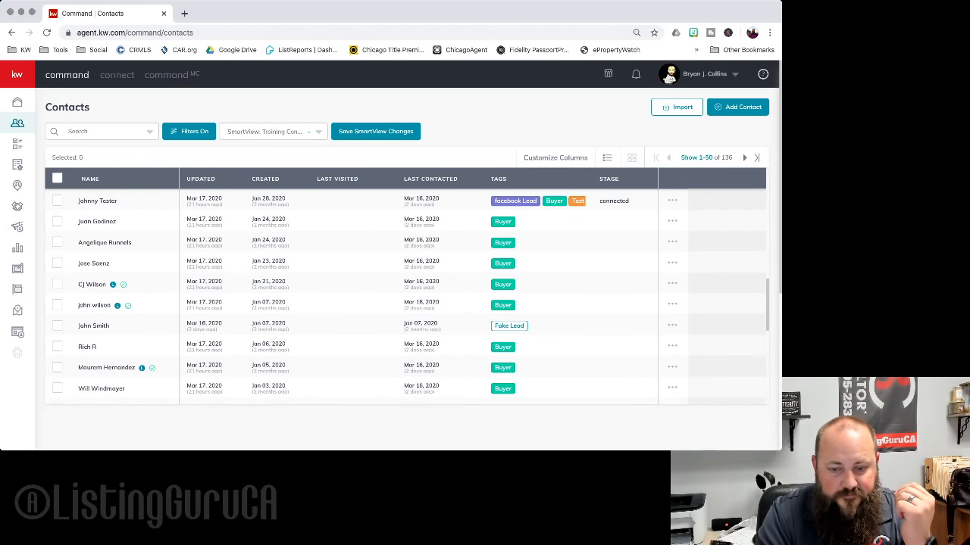
scroll(406, 296, "down", 3)
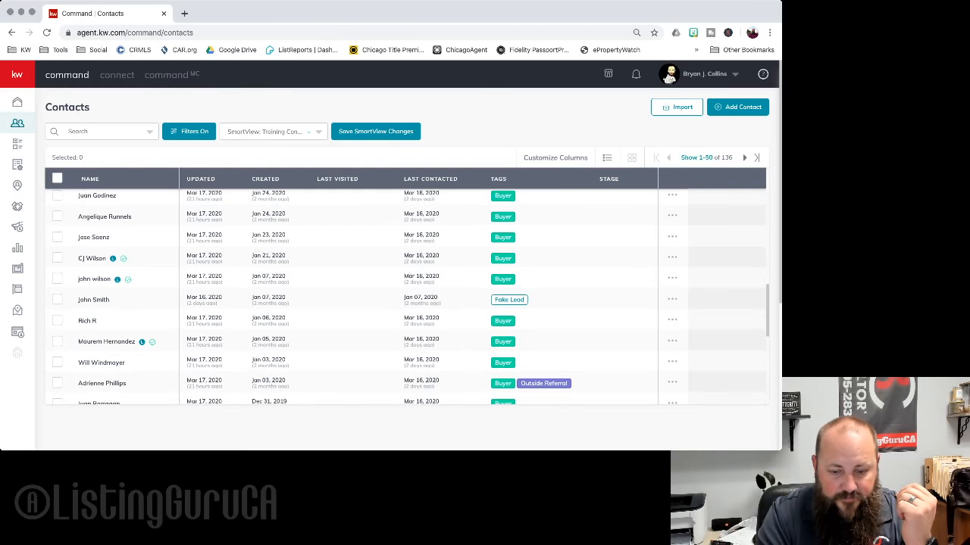
scroll(406, 295, "down", 3)
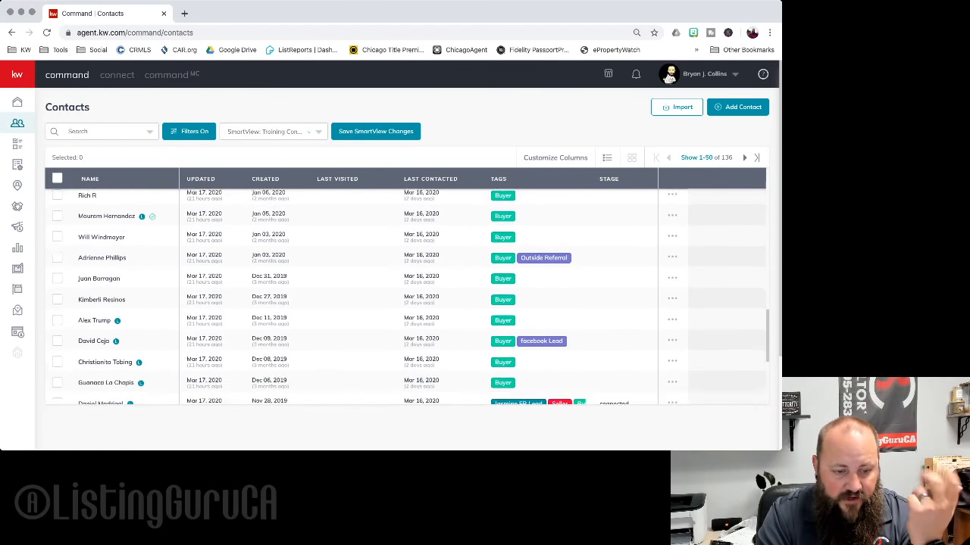
scroll(406, 295, "up", 1)
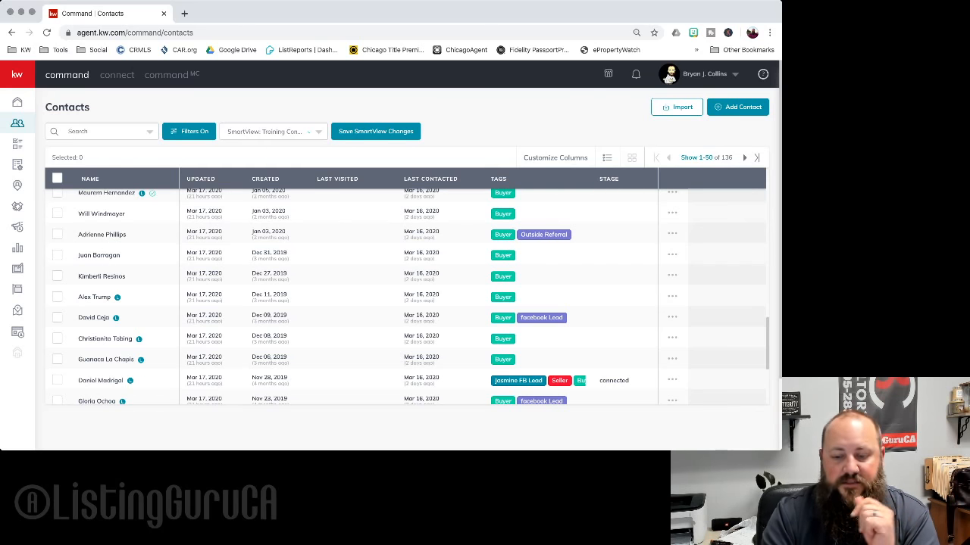
scroll(408, 296, "down", 3)
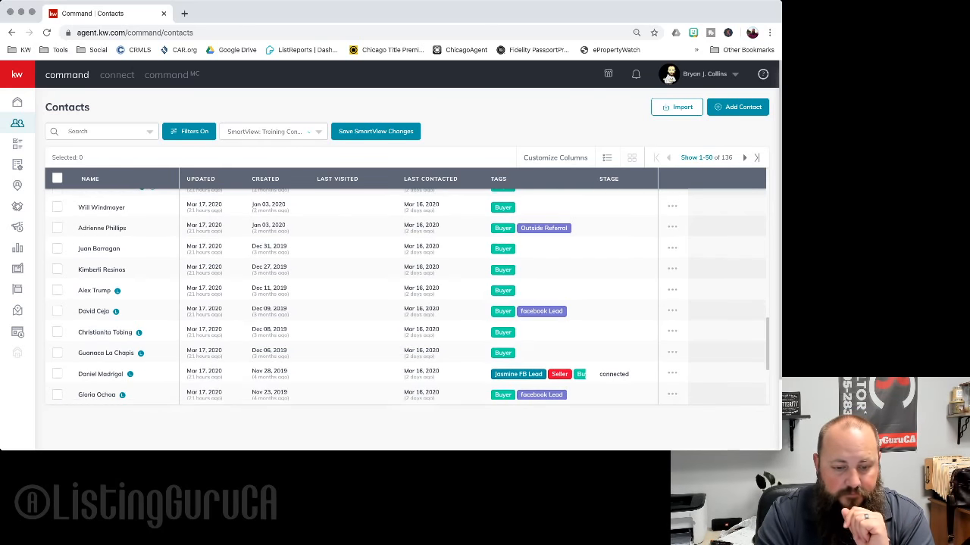
scroll(408, 296, "down", 2)
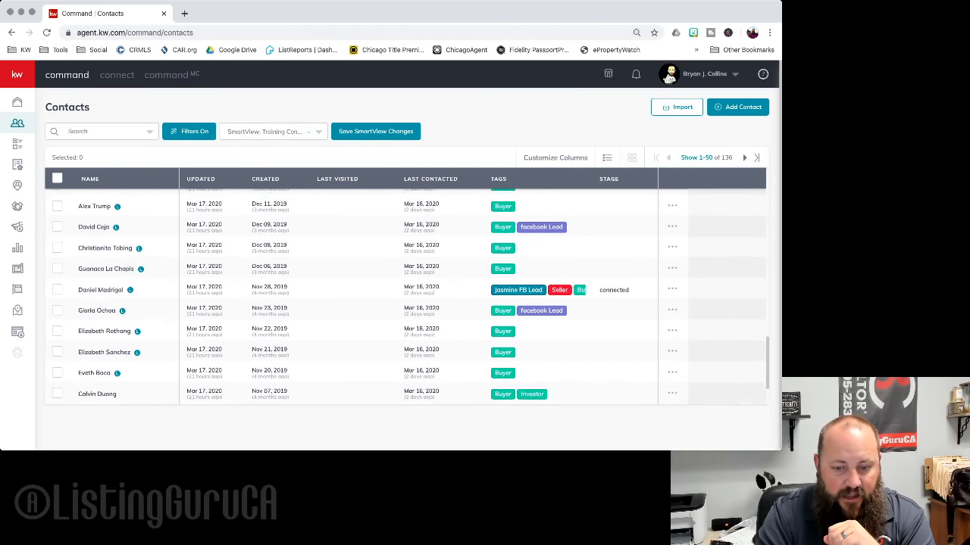
scroll(408, 296, "down", 1)
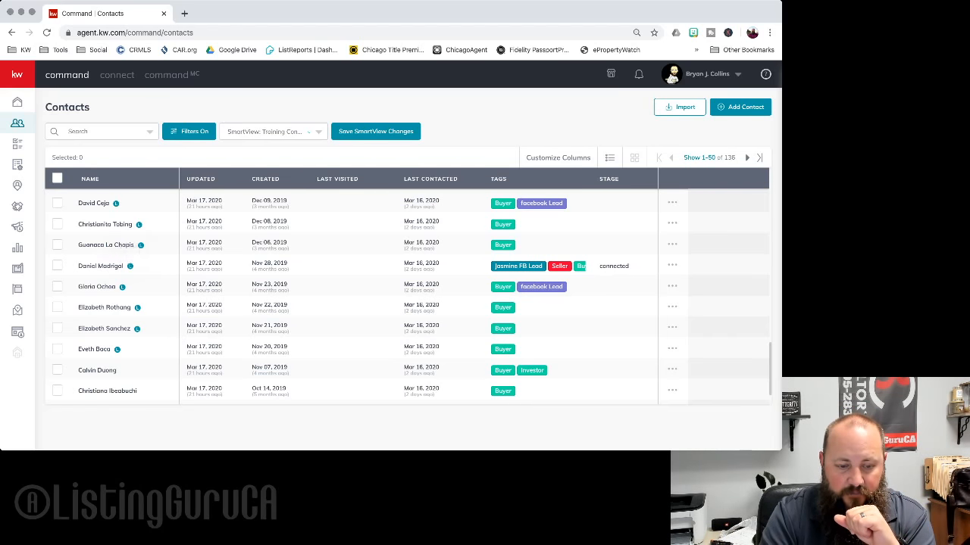
Step: Clear the lead mark on the connected contact tagged Seller and go back to the contacts list
left_click(100, 266)
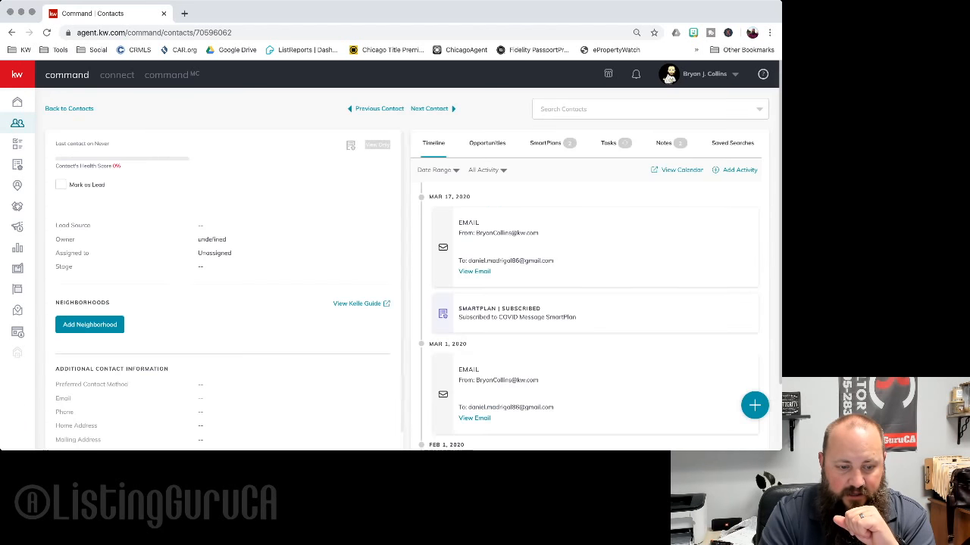
left_click(60, 200)
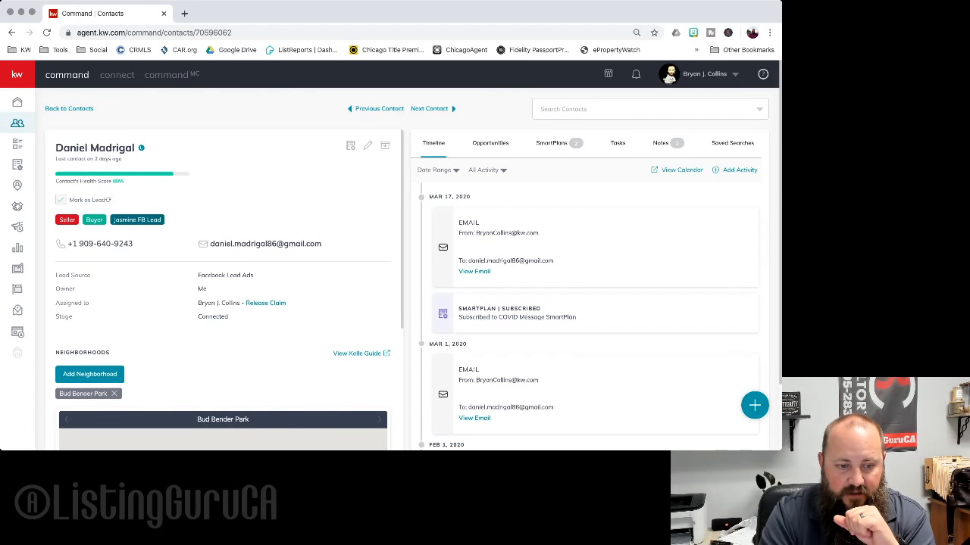
left_click(69, 109)
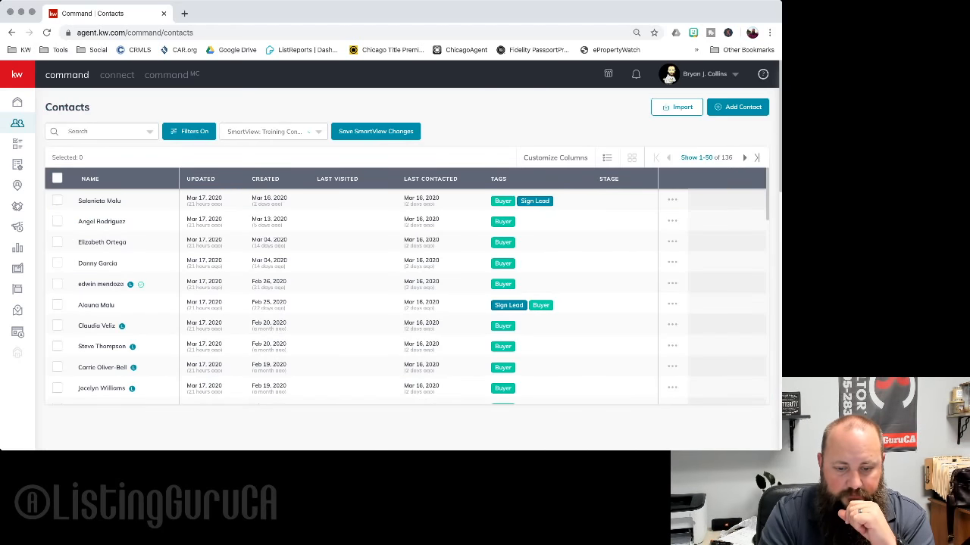
Step: Review the remaining contacts on the first page and continue to contacts 51-100, examining their tags and stages
scroll(130, 284, "down", 10)
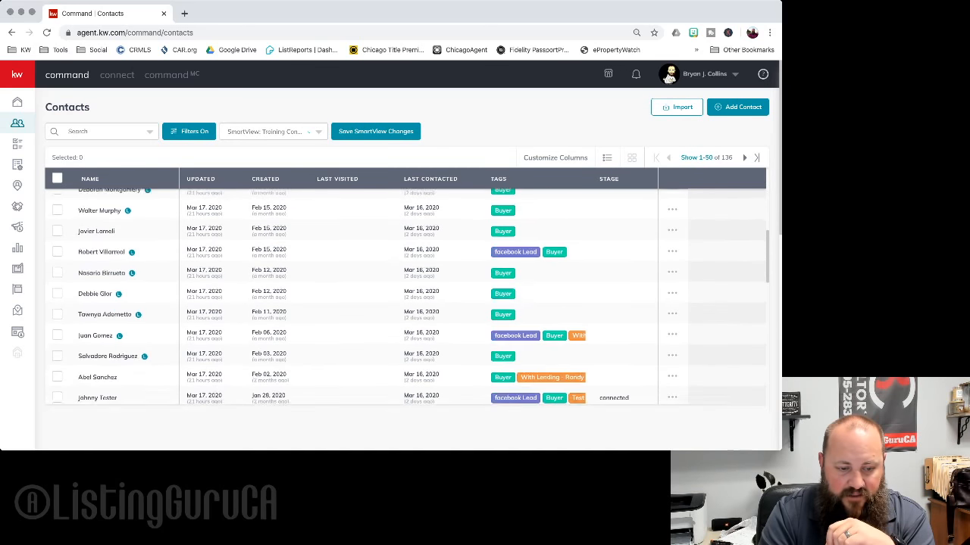
scroll(409, 296, "down", 10)
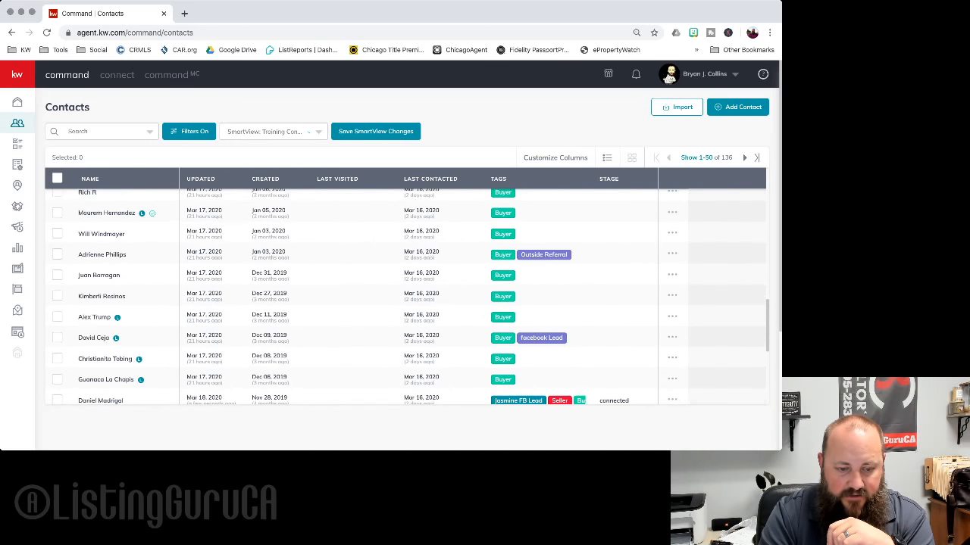
scroll(409, 296, "down", 5)
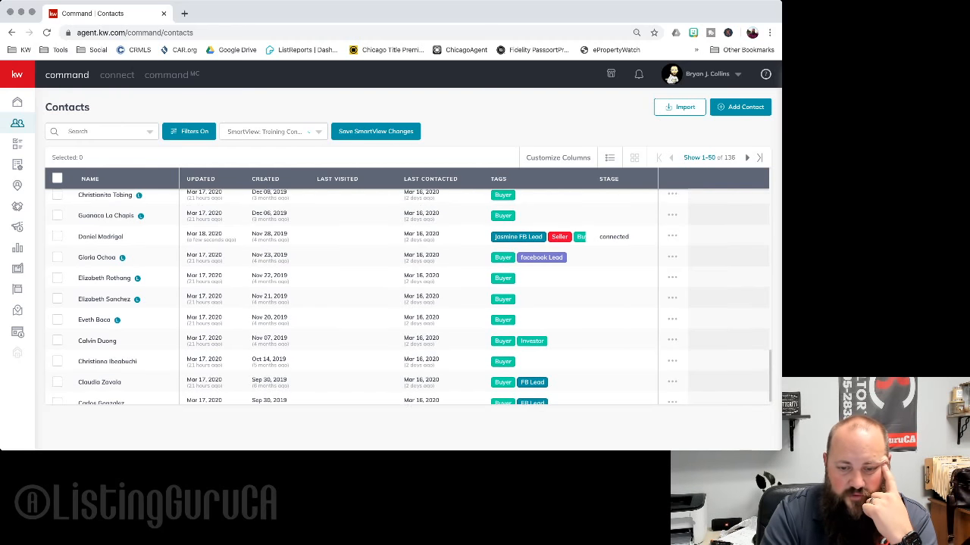
scroll(409, 295, "up", 5)
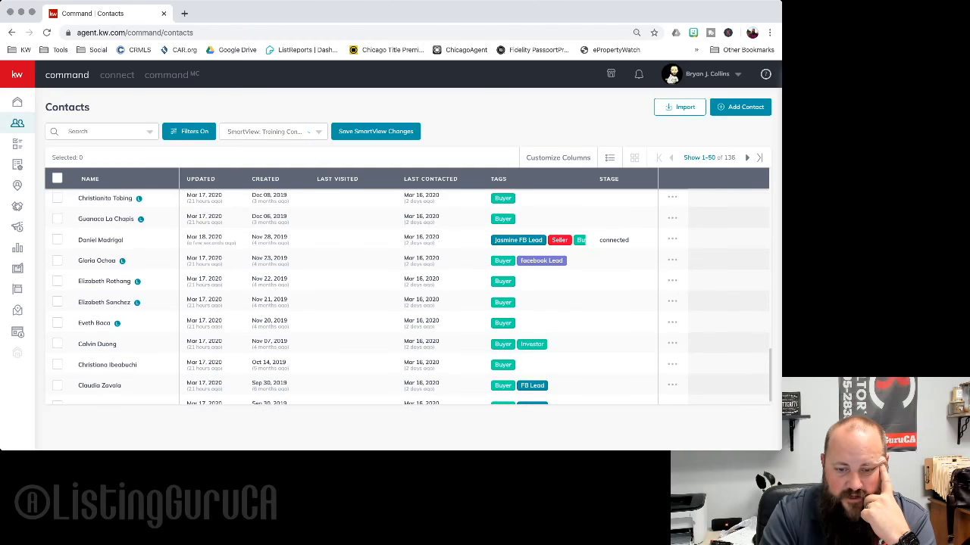
scroll(409, 295, "down", 1)
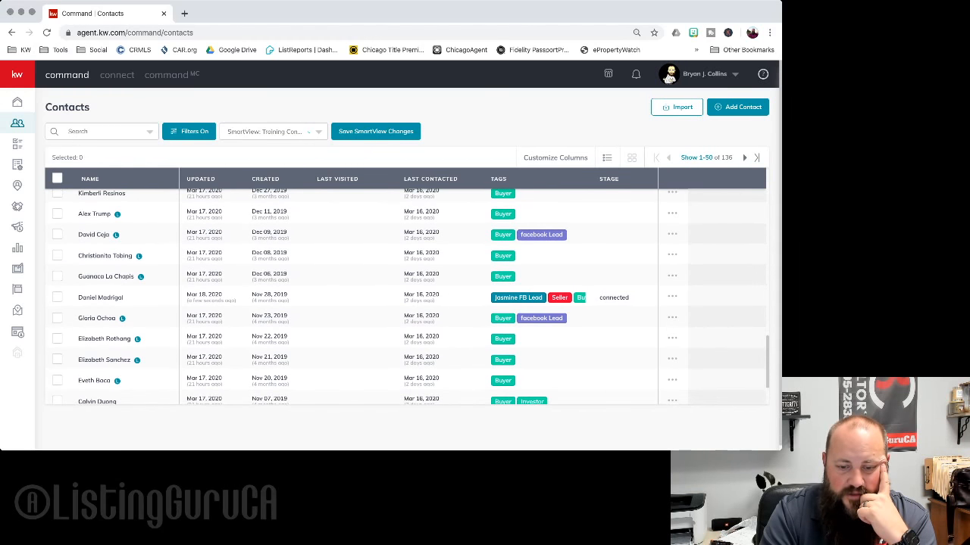
scroll(409, 295, "down", 3)
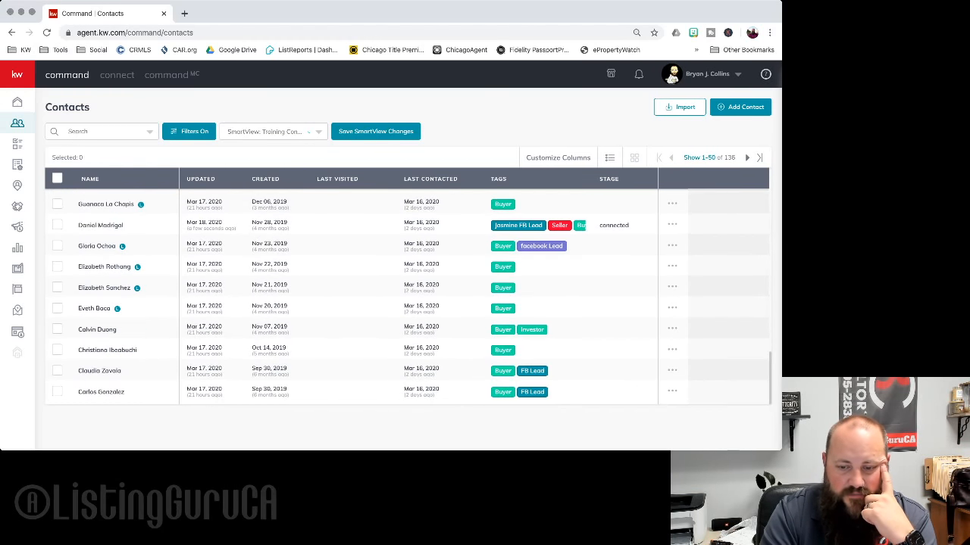
left_click(747, 157)
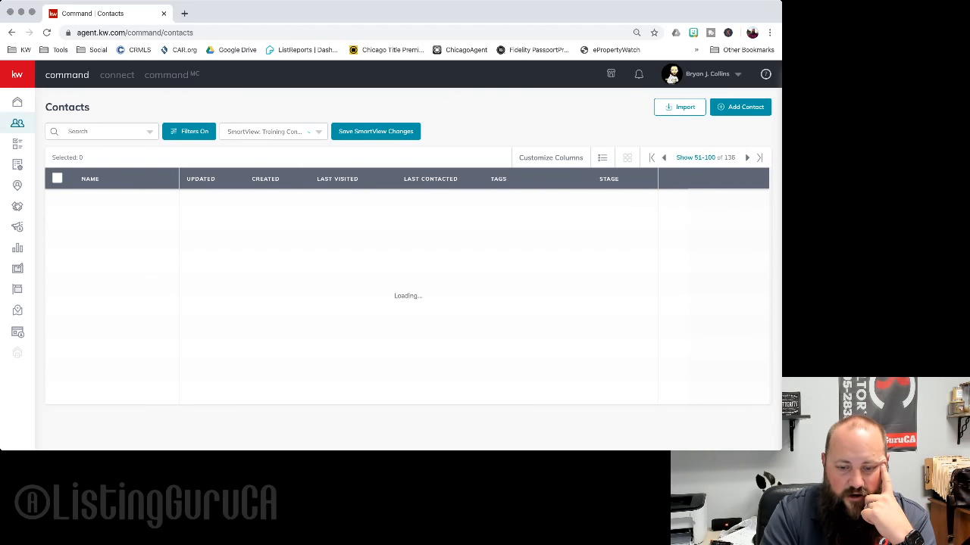
scroll(408, 297, "up", 10)
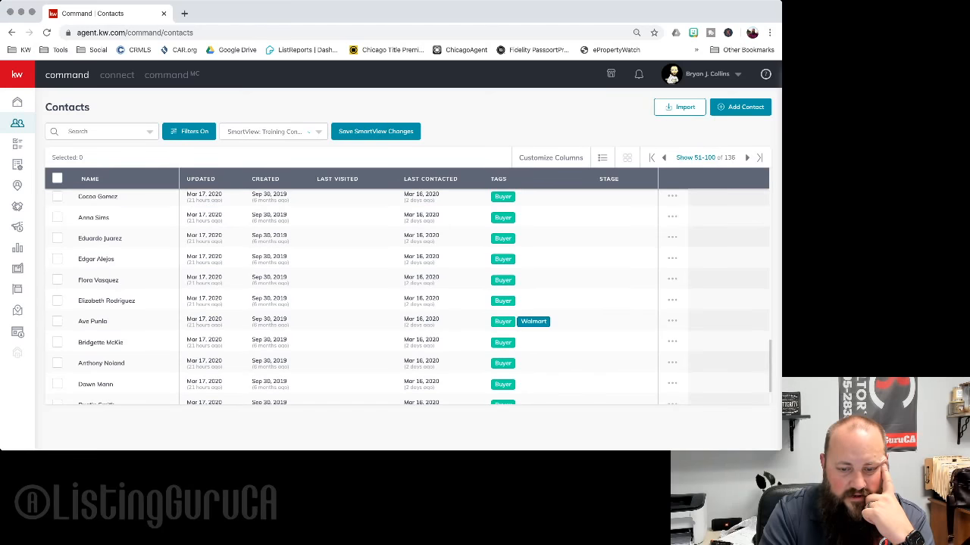
Step: Look through contacts 51-100 of the filtered list and examine the tags assigned to each contact
scroll(408, 296, "up", 5)
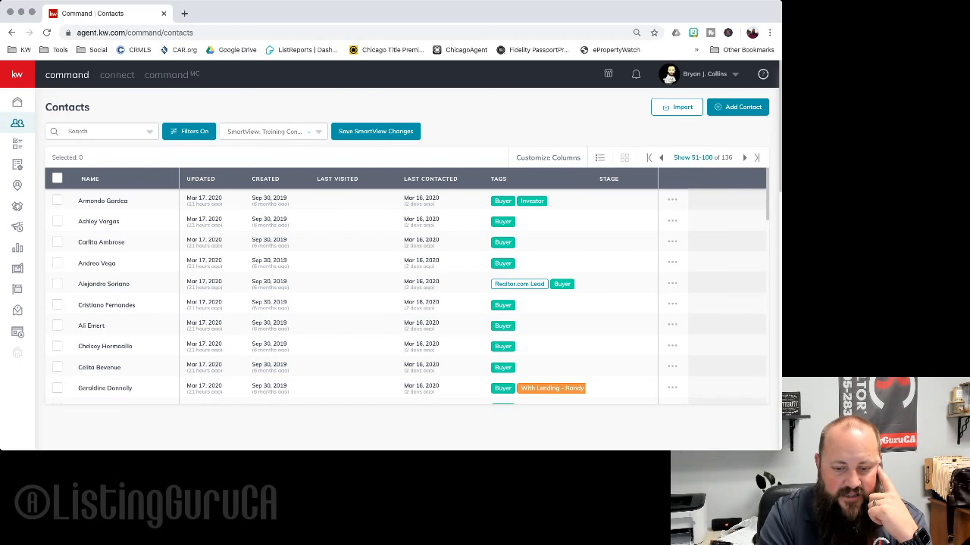
scroll(409, 297, "down", 5)
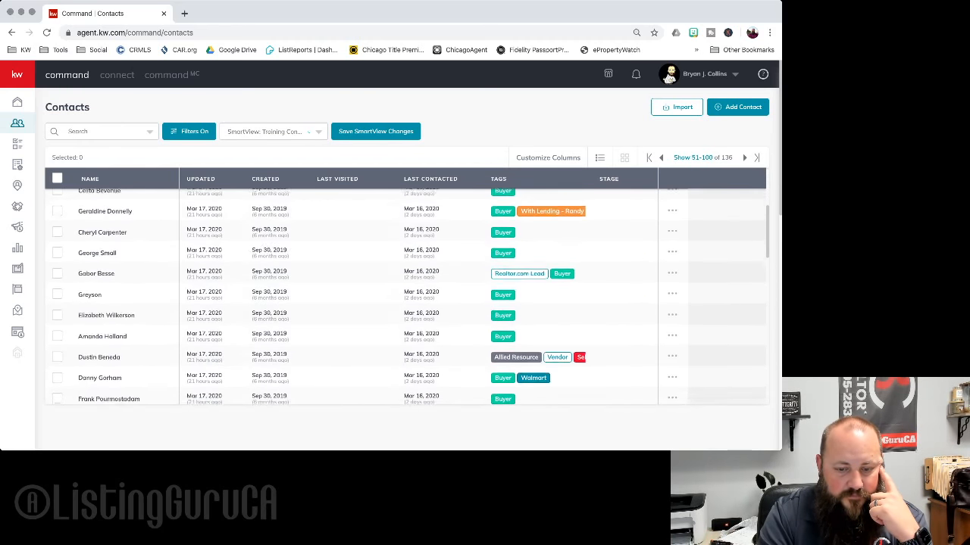
scroll(409, 297, "down", 2)
scroll(409, 297, "up", 1)
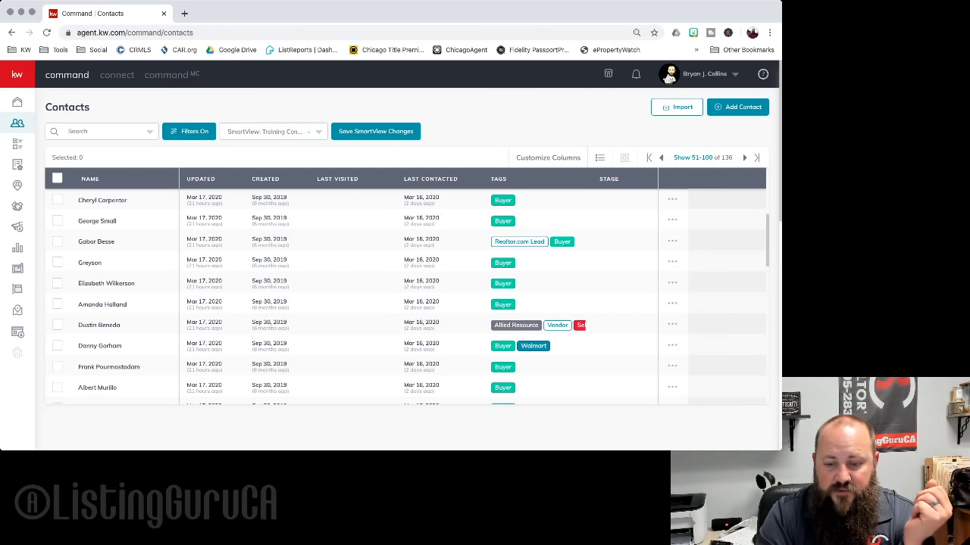
scroll(405, 296, "down", 3)
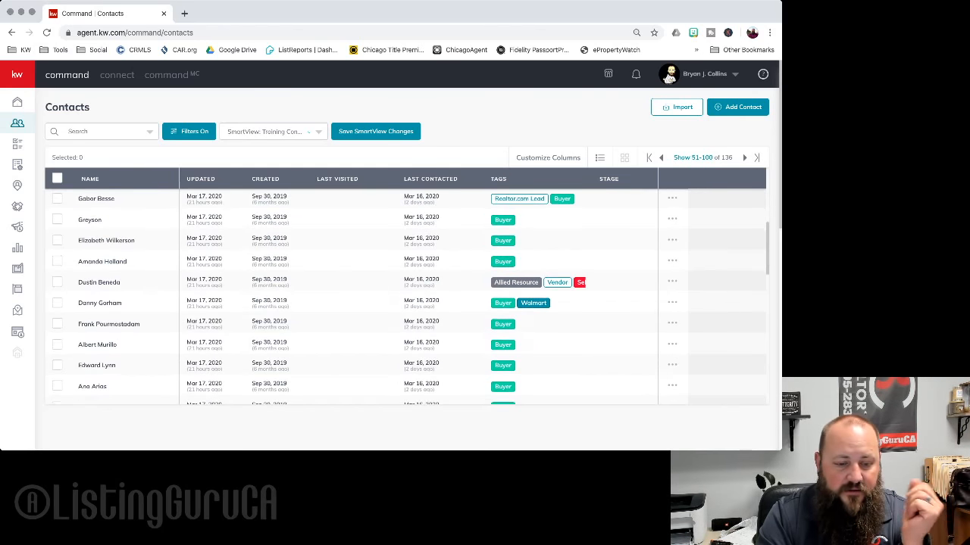
scroll(405, 295, "down", 1)
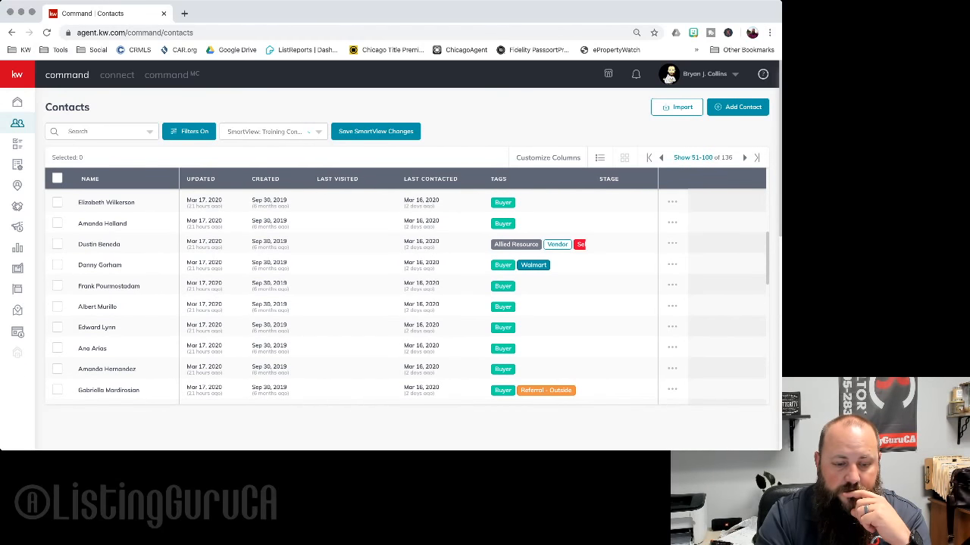
scroll(406, 295, "down", 1)
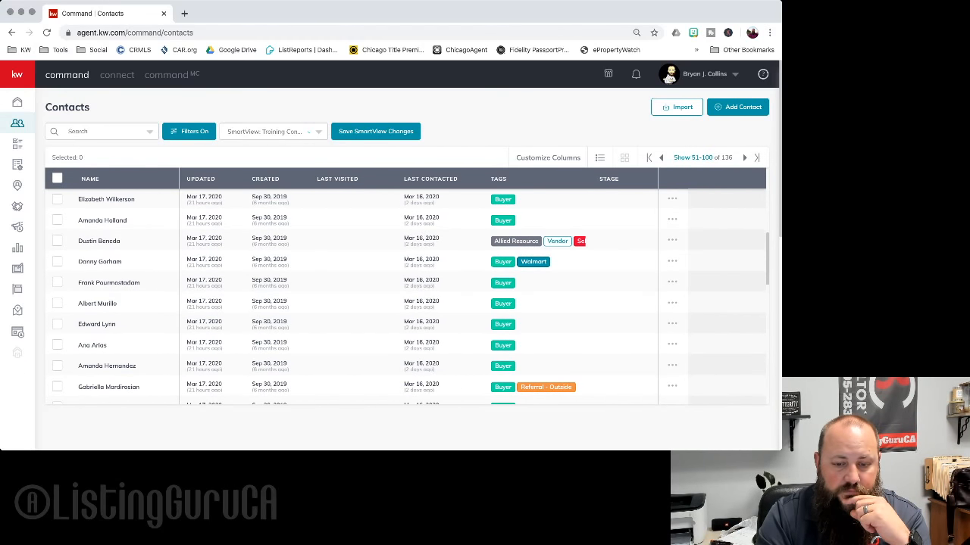
scroll(406, 295, "down", 1)
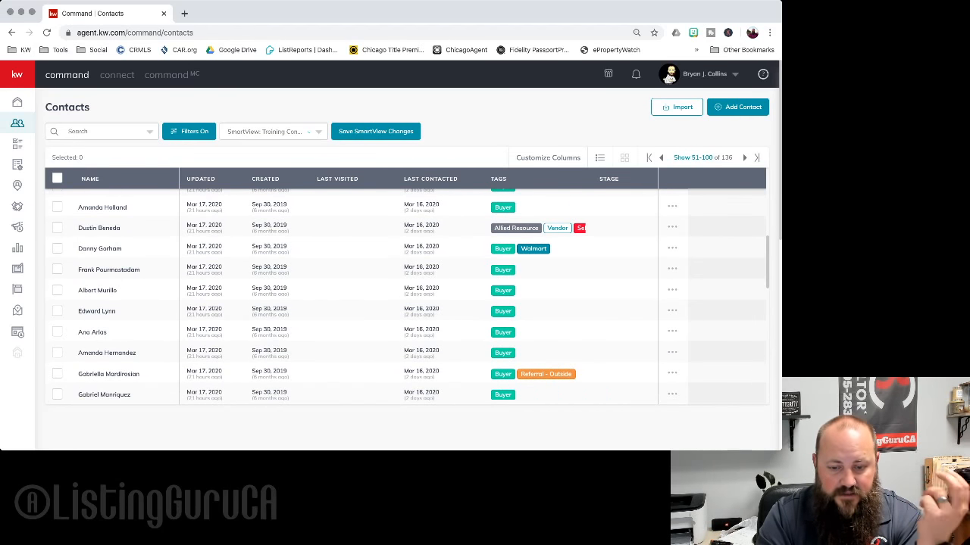
scroll(405, 296, "down", 10)
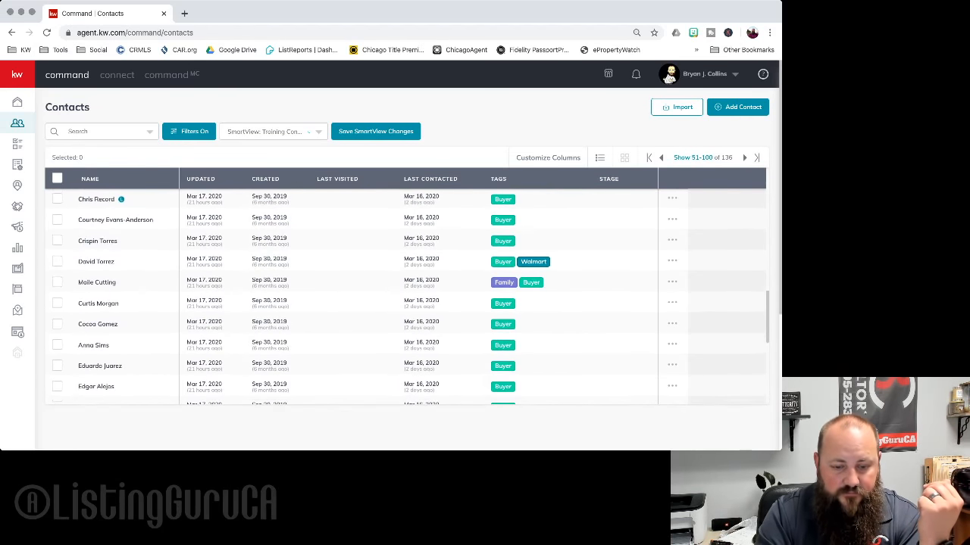
scroll(405, 295, "up", 1)
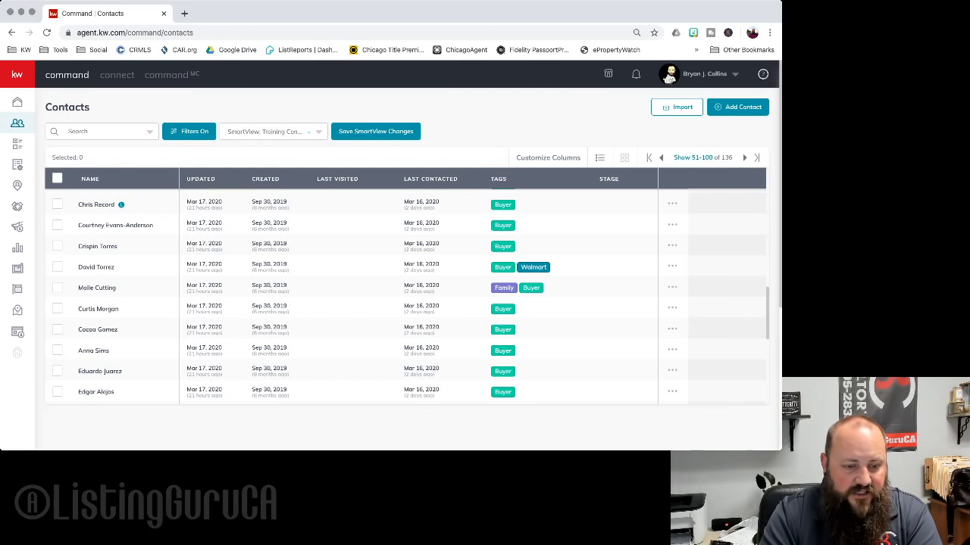
scroll(405, 297, "up", 10)
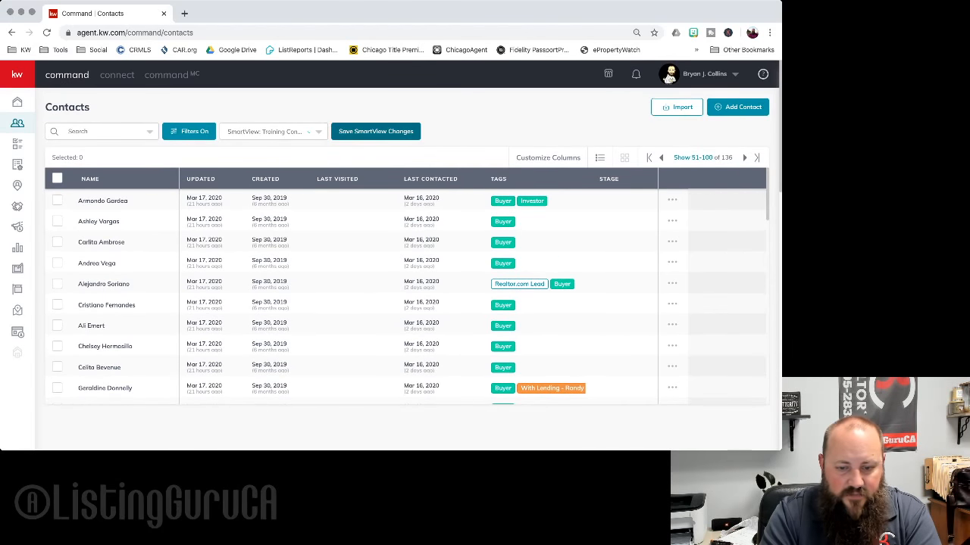
Step: Remove the Buyer tag from the custom tag filter, keeping Fake Lead, apply it and reload the contacts list from its first page
left_click(188, 131)
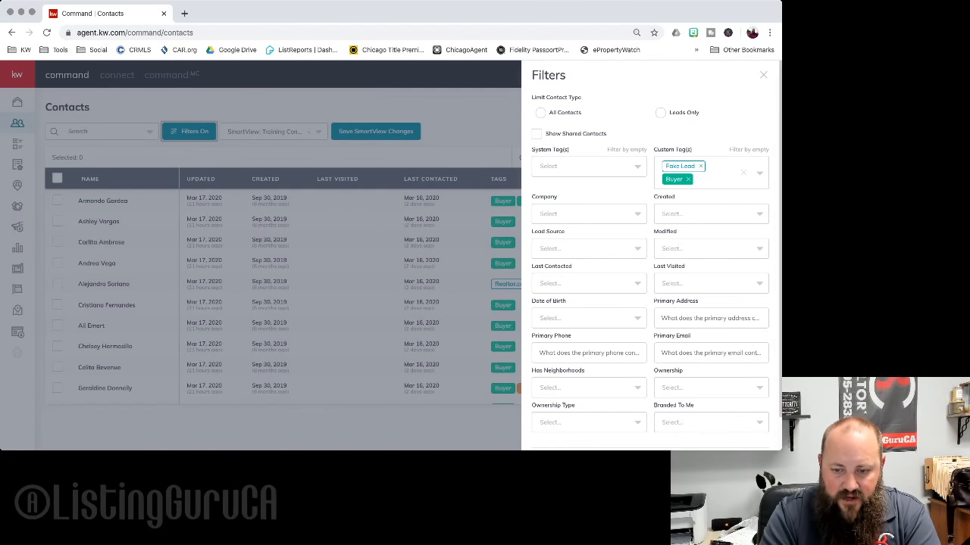
scroll(650, 303, "down", 3)
left_click(742, 433)
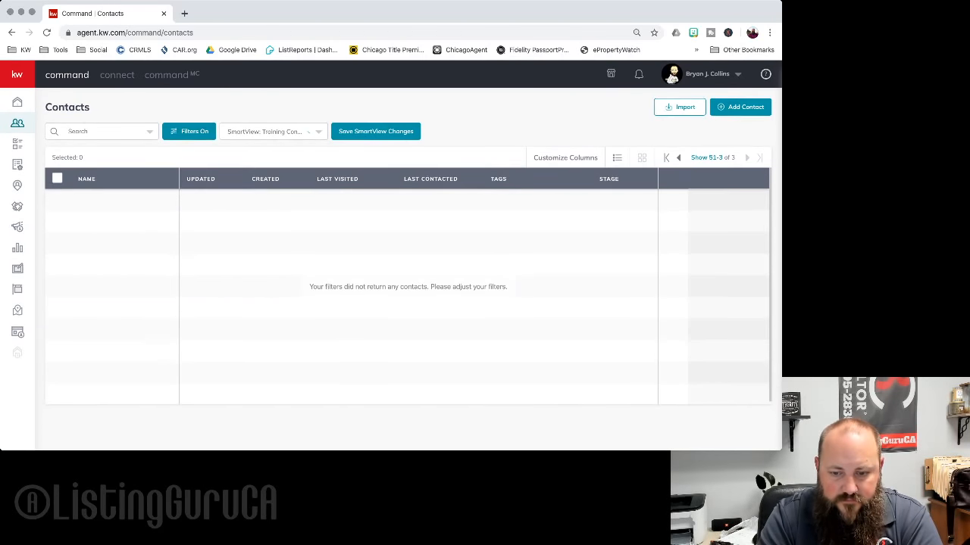
left_click(188, 131)
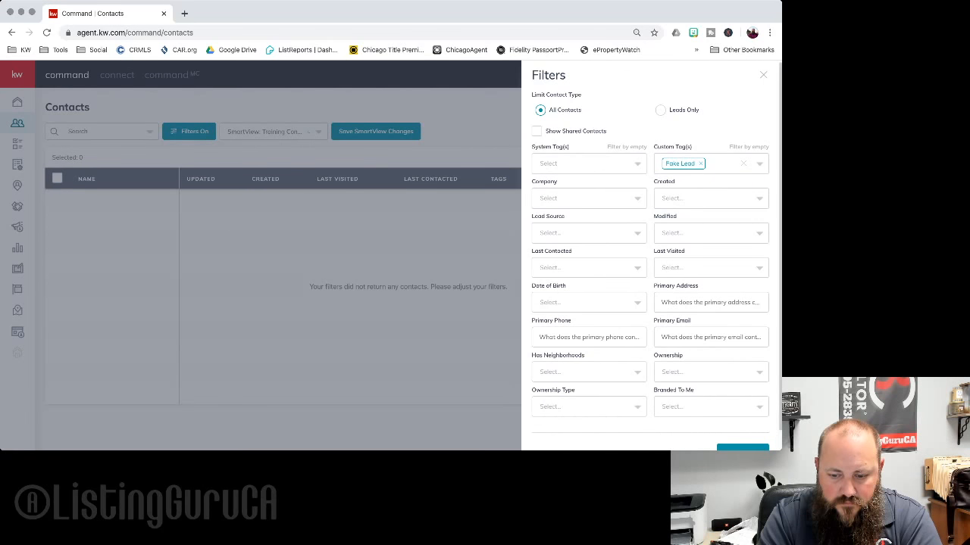
scroll(682, 303, "down", 2)
left_click(742, 432)
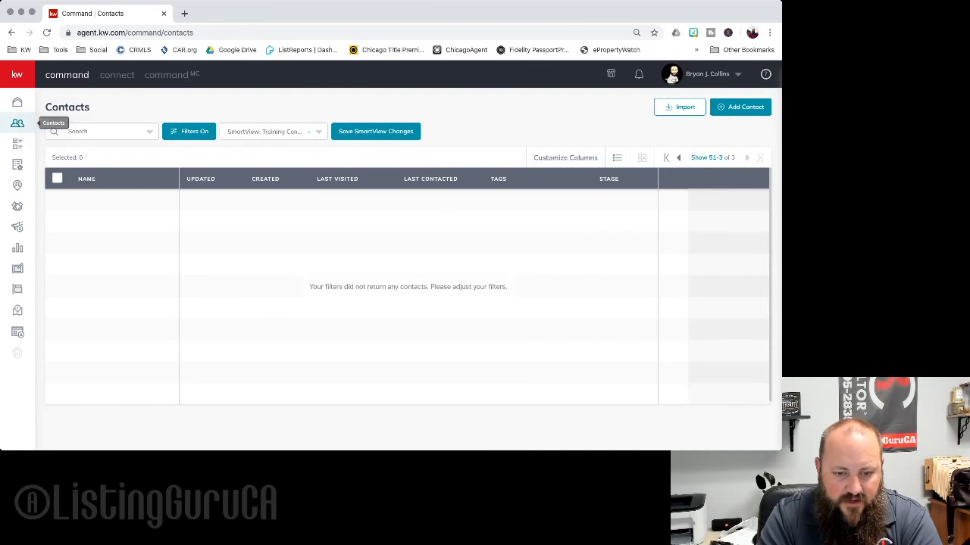
left_click(17, 123)
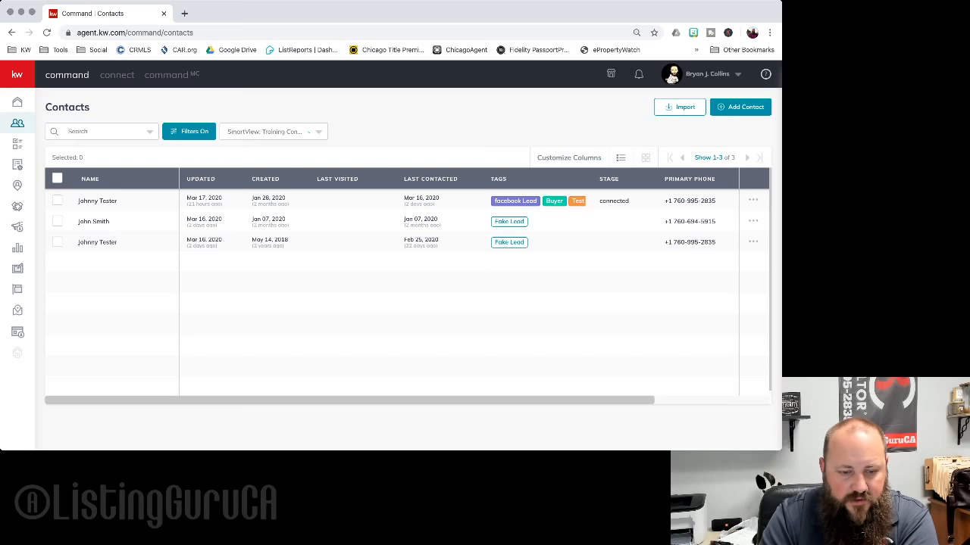
Step: Open the second contact in the list and examine its profile, neighborhoods, additional contact information and About details
left_click(94, 221)
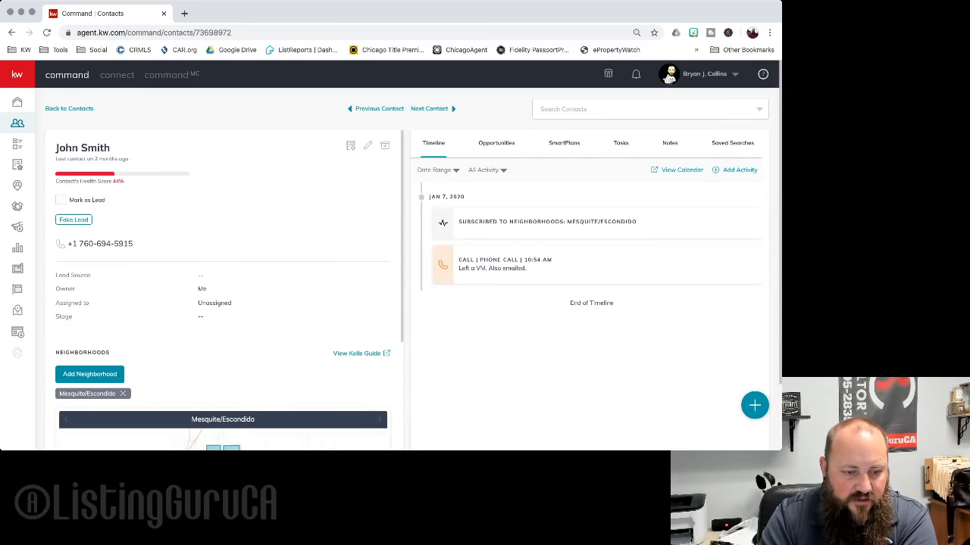
scroll(223, 290, "down", 1)
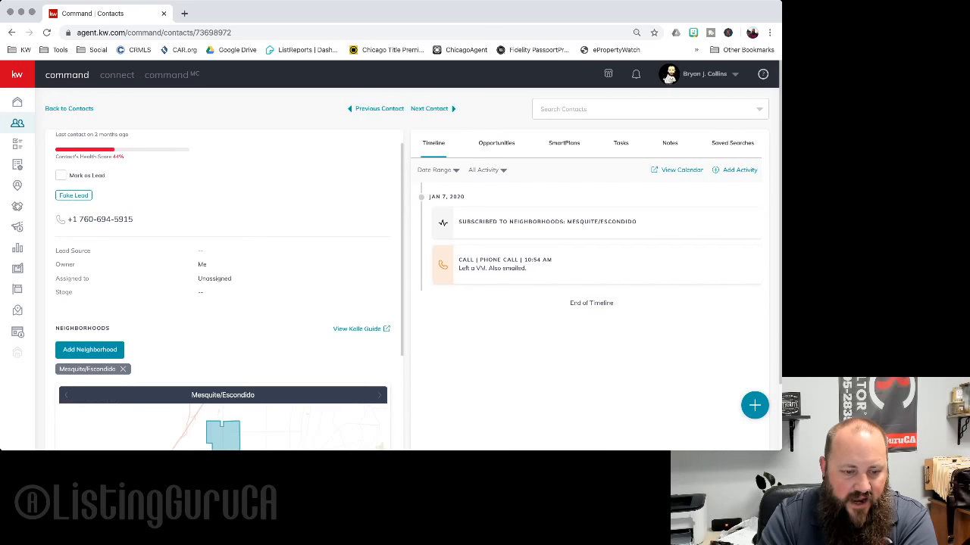
scroll(223, 290, "up", 1)
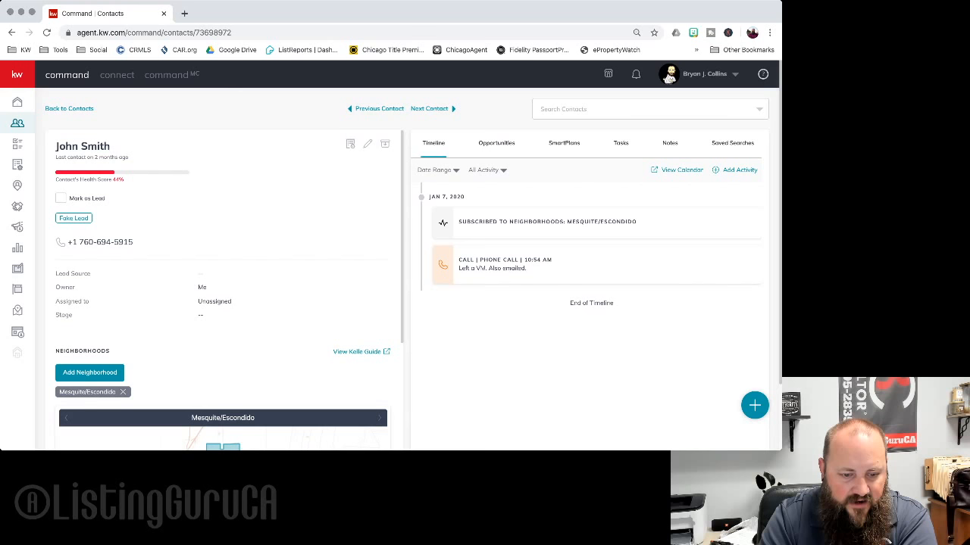
scroll(223, 290, "down", 3)
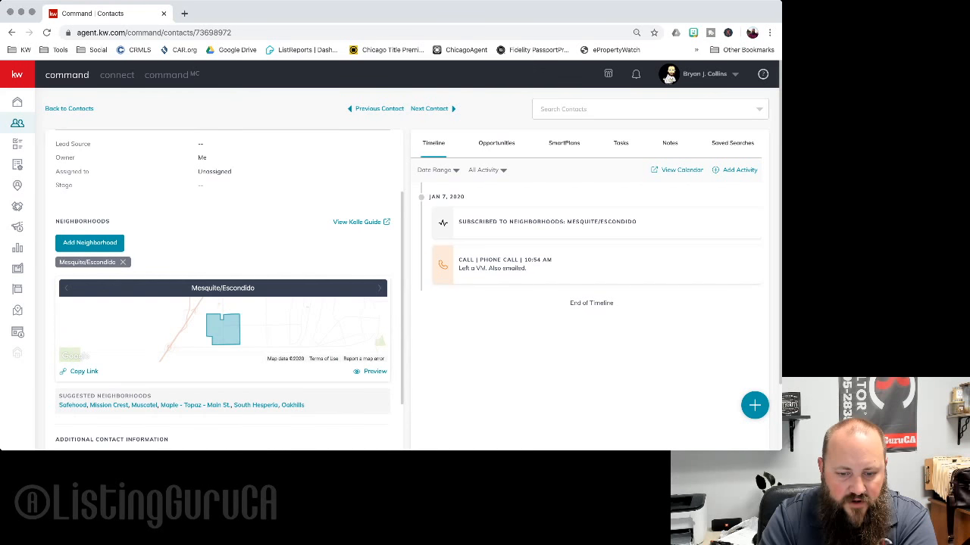
scroll(223, 290, "down", 3)
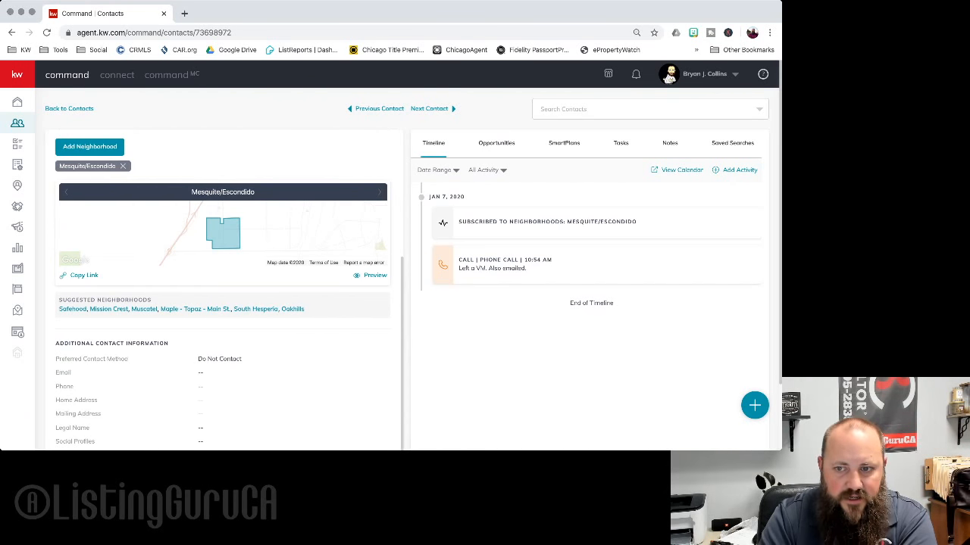
scroll(223, 290, "down", 2)
scroll(223, 290, "down", 3)
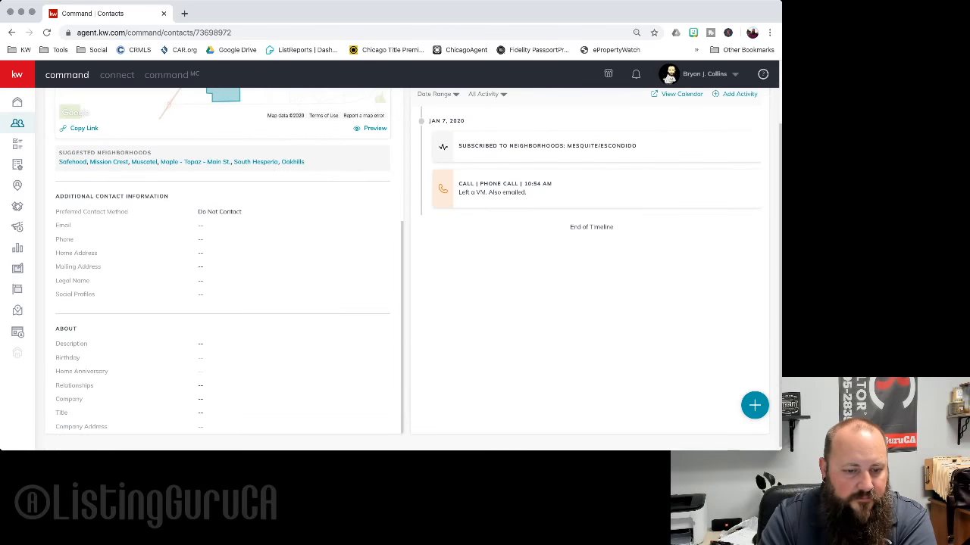
scroll(223, 290, "up", 8)
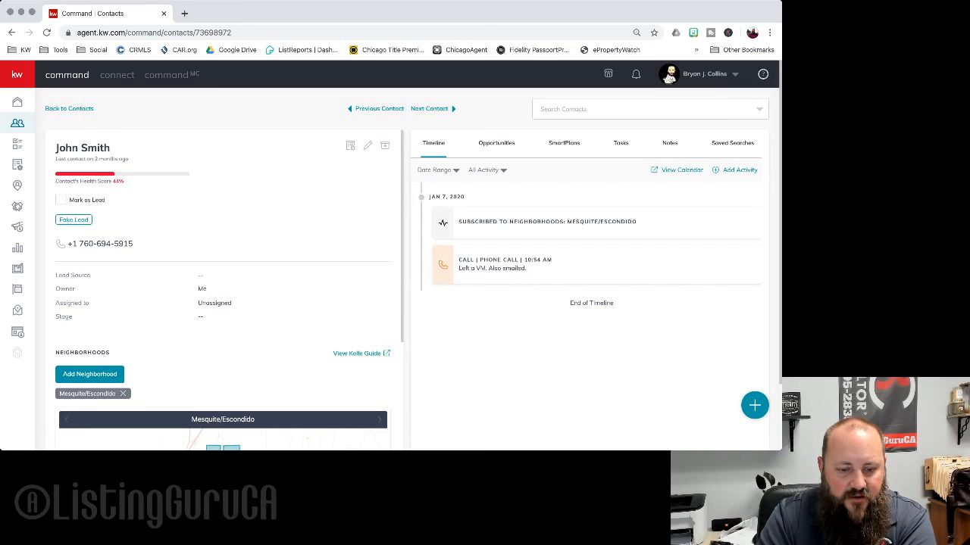
Step: Open the contact's details for editing and examine the owner, lead, pipeline and tag settings
left_click(367, 145)
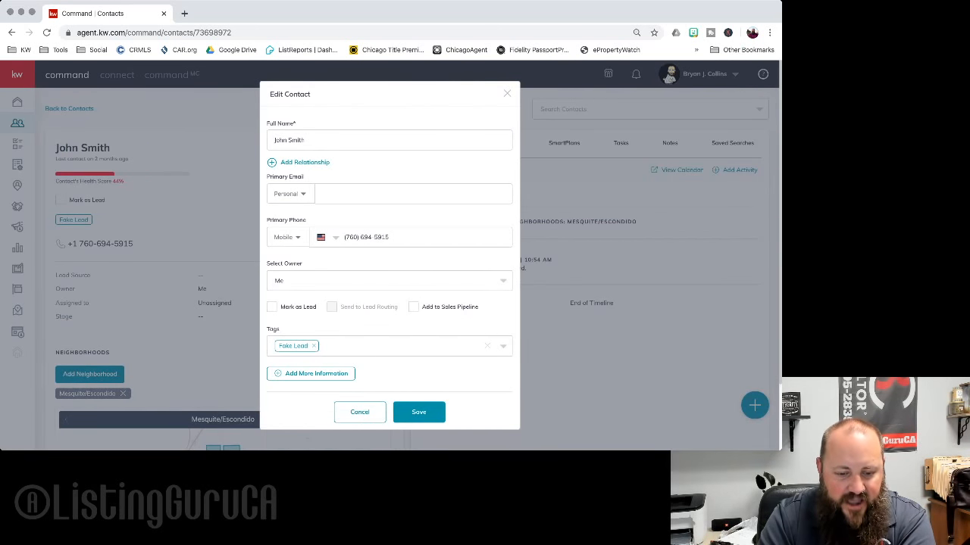
scroll(389, 269, "down", 2)
scroll(390, 269, "up", 2)
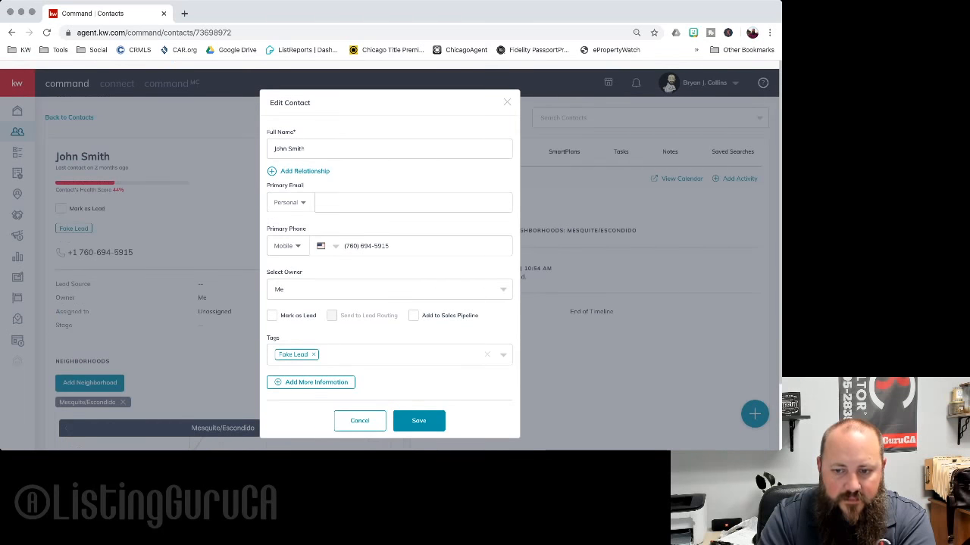
scroll(390, 256, "down", 1)
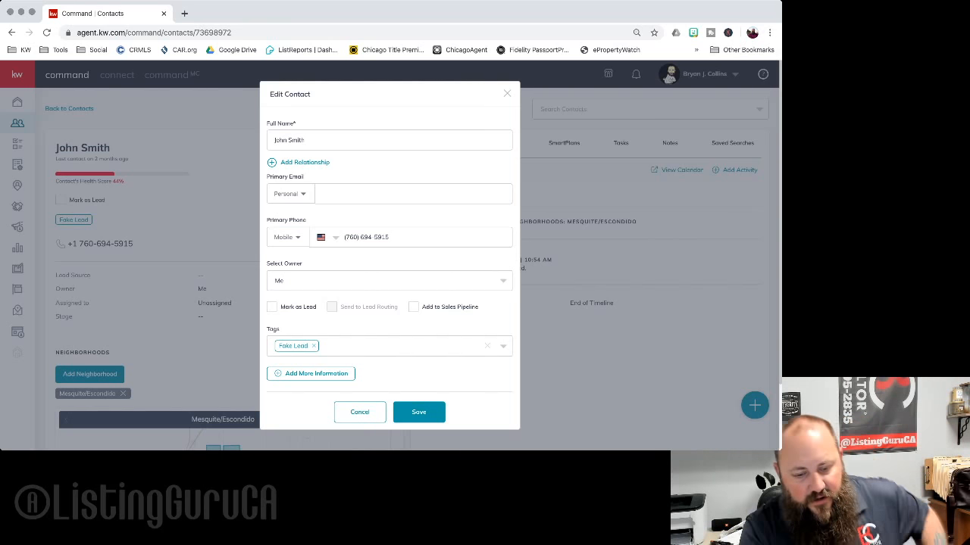
Step: Open the contact's available tags and examine the names and color coding from 300 Club through Class Three
left_click(394, 346)
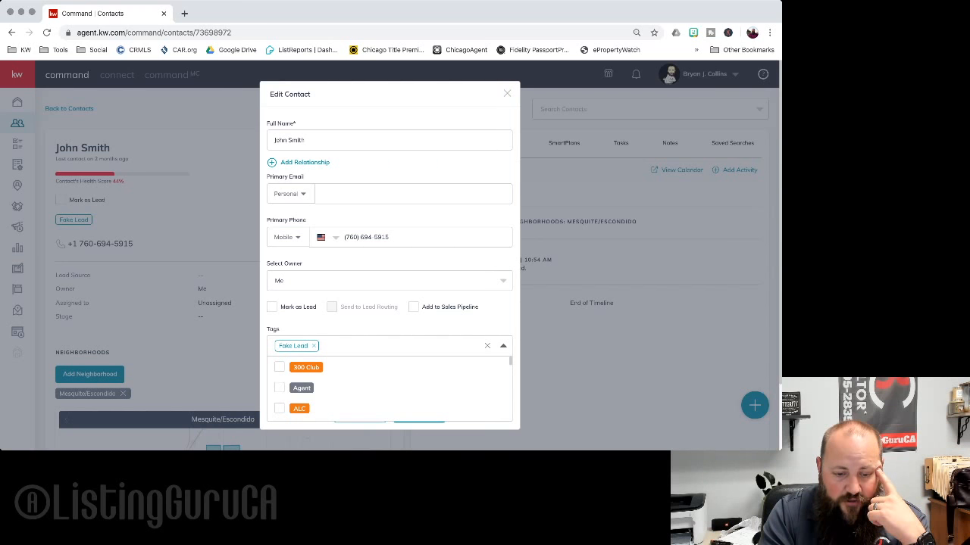
scroll(389, 390, "down", 3)
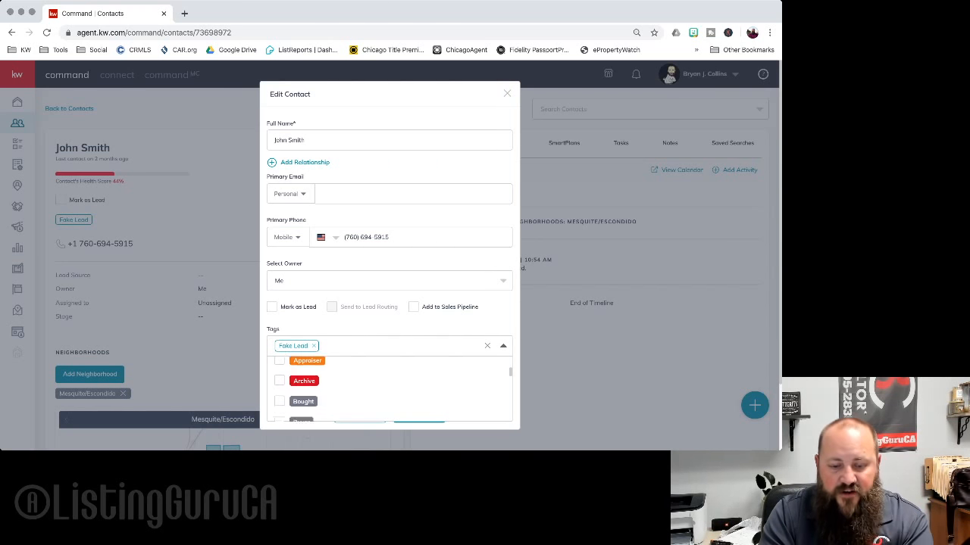
scroll(389, 390, "up", 1)
scroll(389, 390, "down", 1)
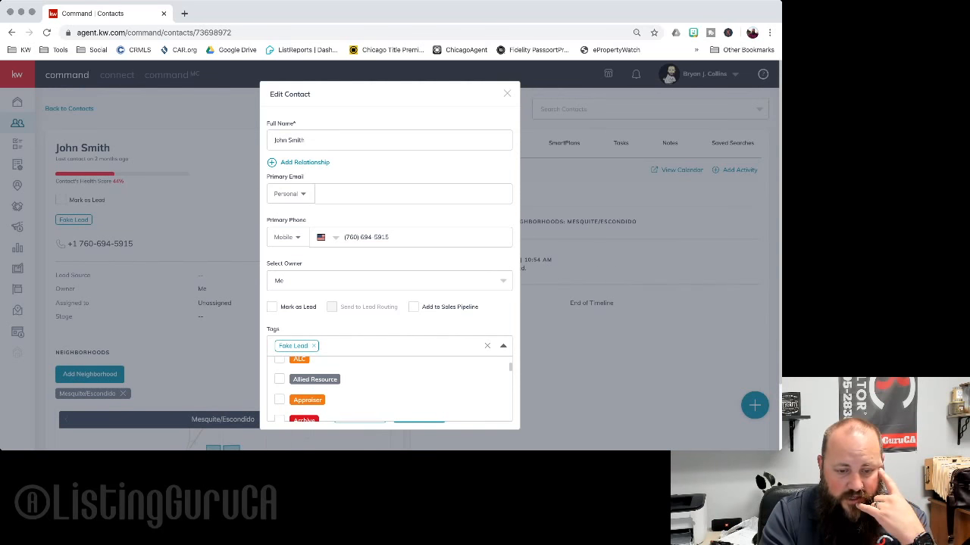
scroll(390, 268, "down", 1)
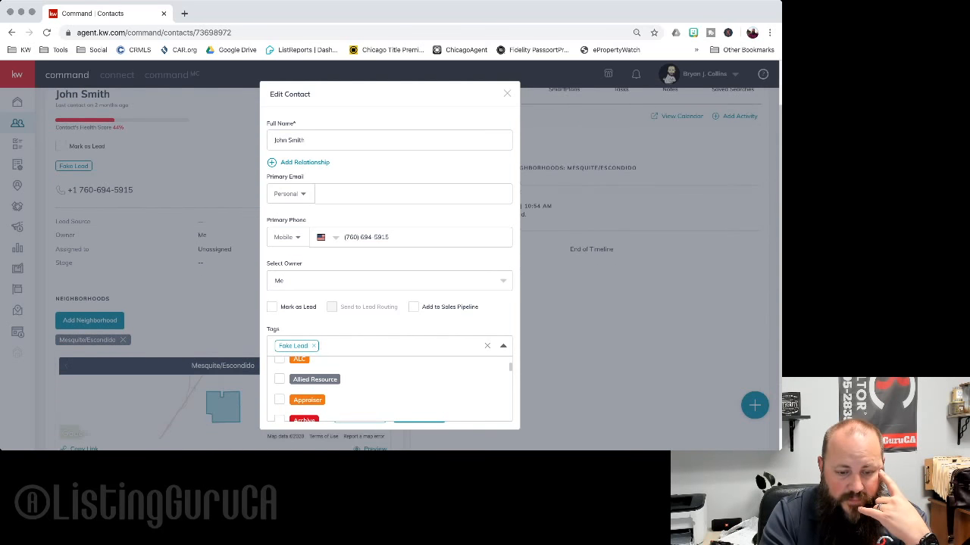
scroll(390, 390, "down", 3)
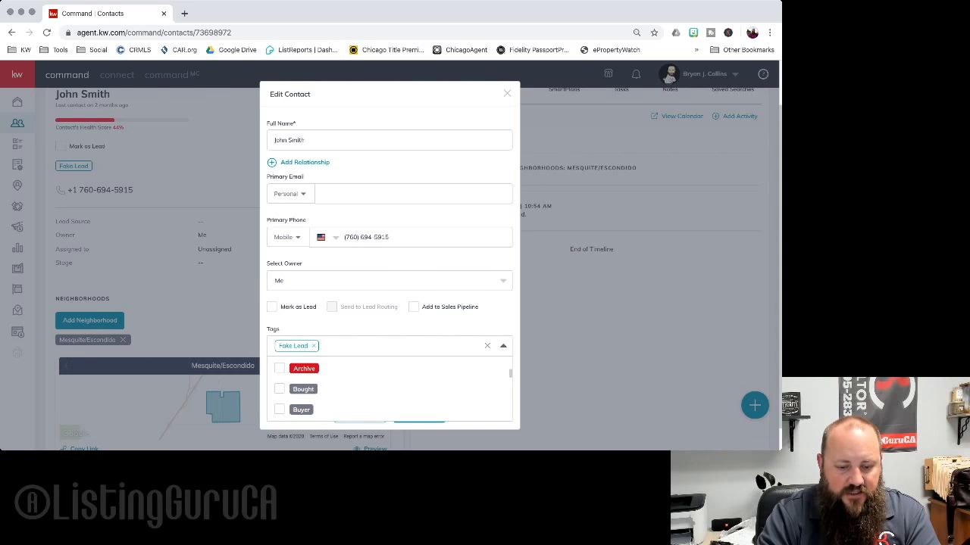
scroll(389, 390, "down", 1)
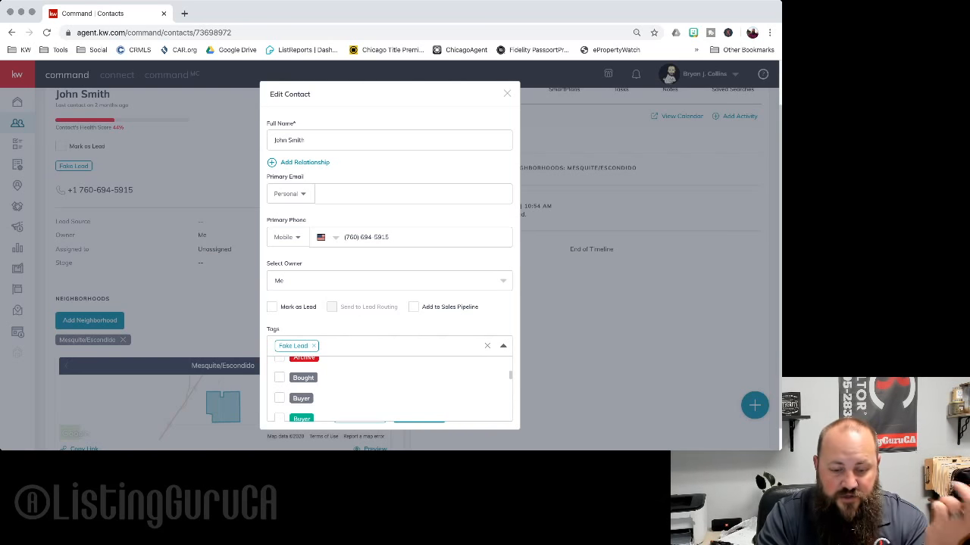
scroll(389, 389, "down", 1)
scroll(389, 390, "down", 2)
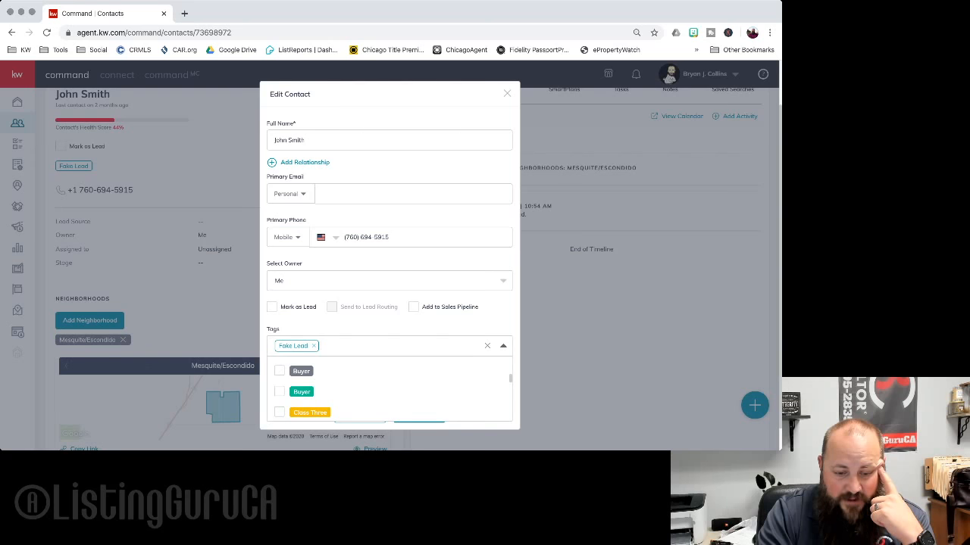
Step: Examine the available tags and their colors from Class Three and CSP through Downline, Escrow, Expired Listing and Fake Lead
scroll(389, 389, "down", 3)
scroll(388, 389, "down", 2)
scroll(389, 389, "up", 3)
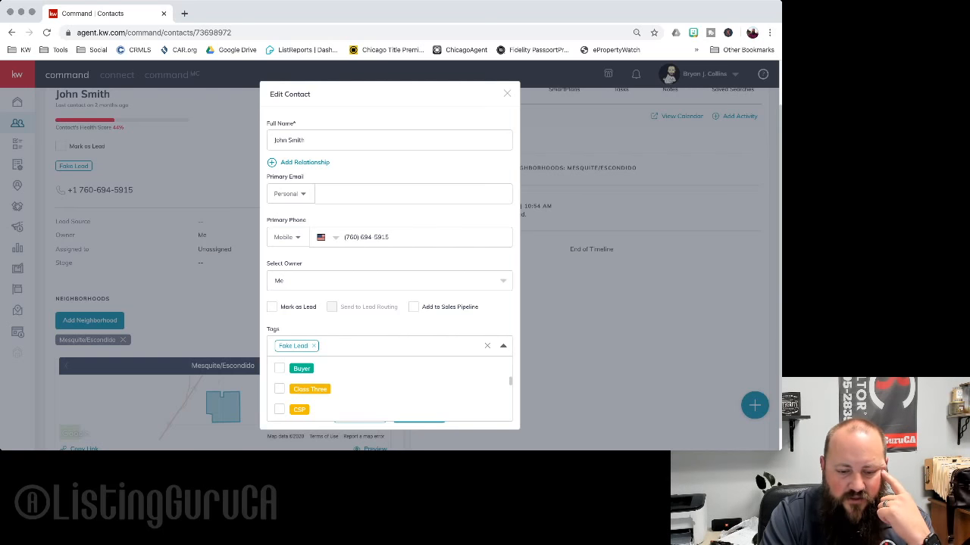
scroll(390, 390, "down", 3)
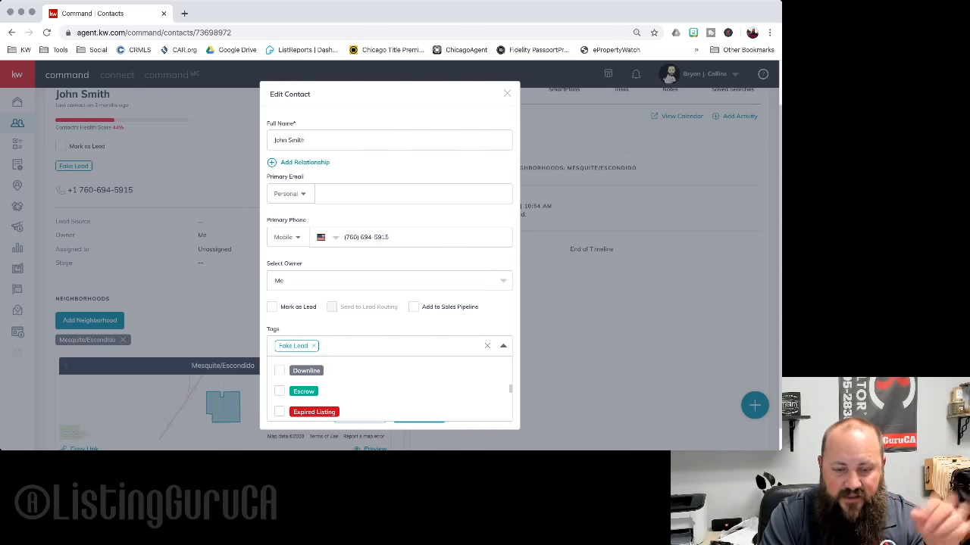
scroll(390, 390, "down", 1)
scroll(390, 390, "up", 1)
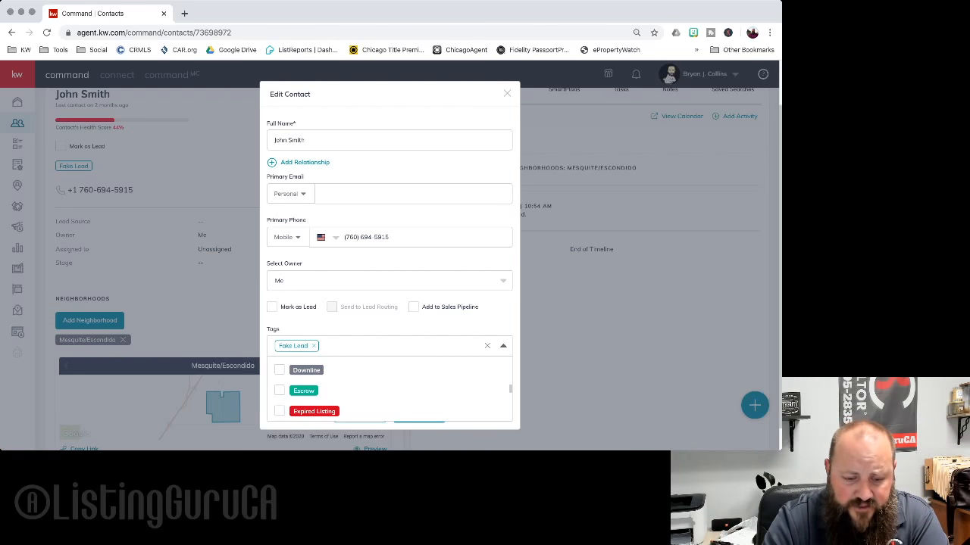
scroll(389, 390, "down", 1)
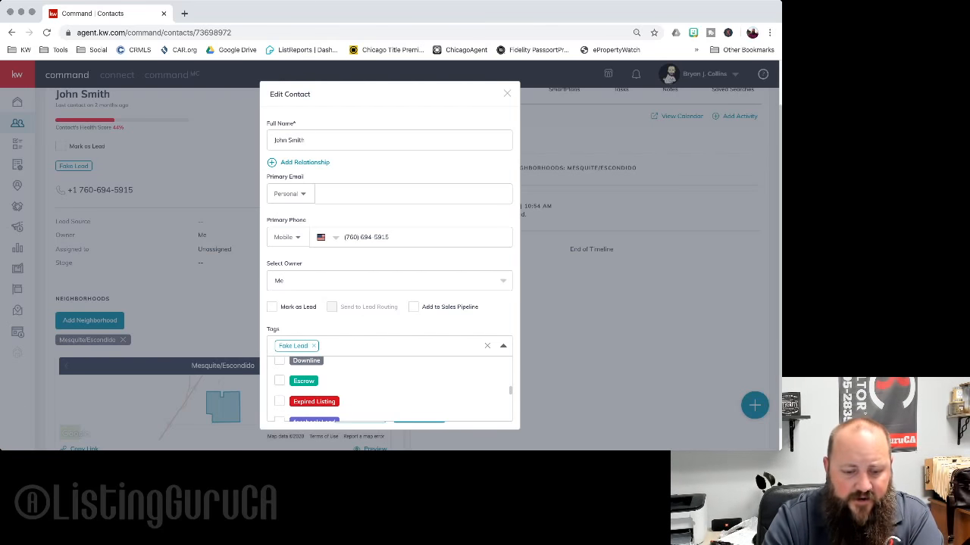
scroll(390, 390, "down", 1)
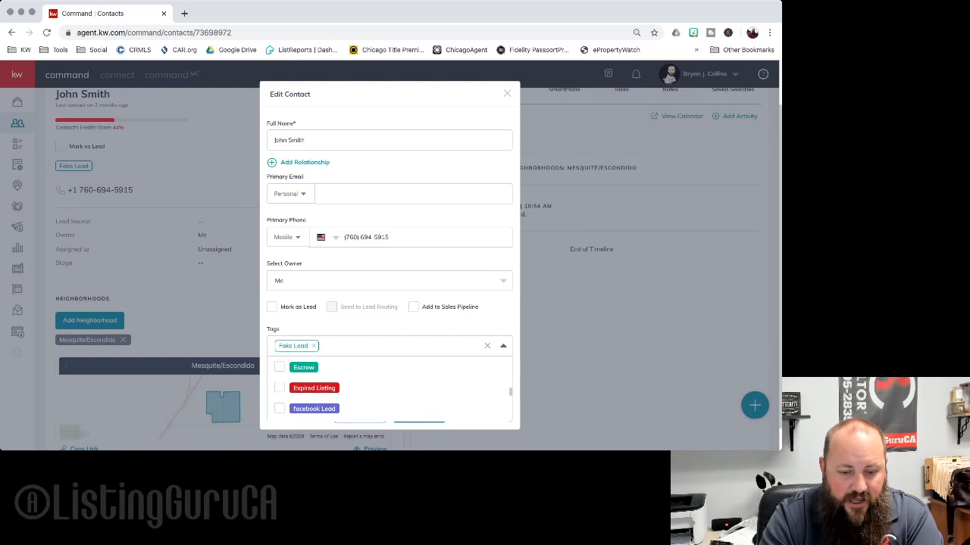
scroll(390, 390, "down", 1)
scroll(389, 390, "down", 1)
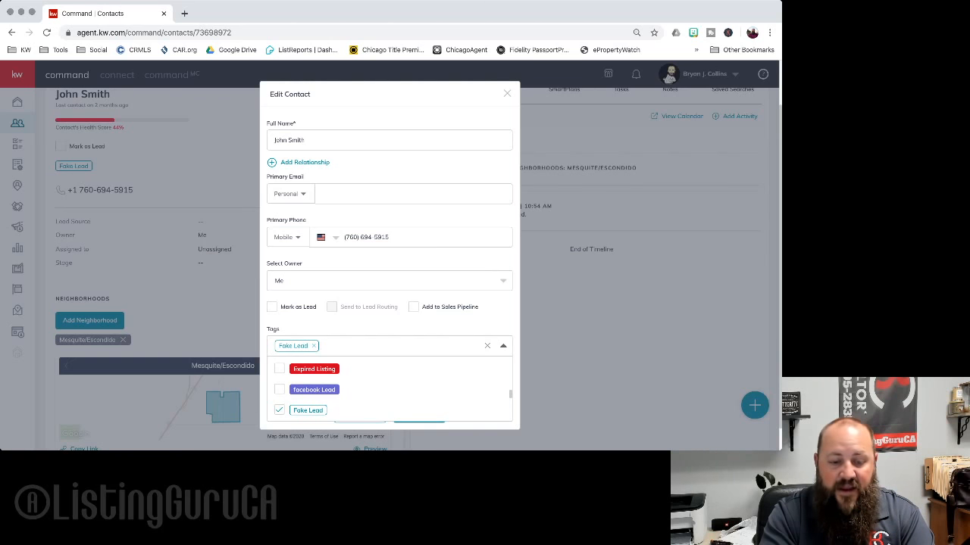
Step: Examine the lead-source, family and vendor tags from facebook Lead through Google Ads lead, Handyman, Home Inspection and Investor
scroll(389, 389, "down", 1)
scroll(390, 390, "up", 1)
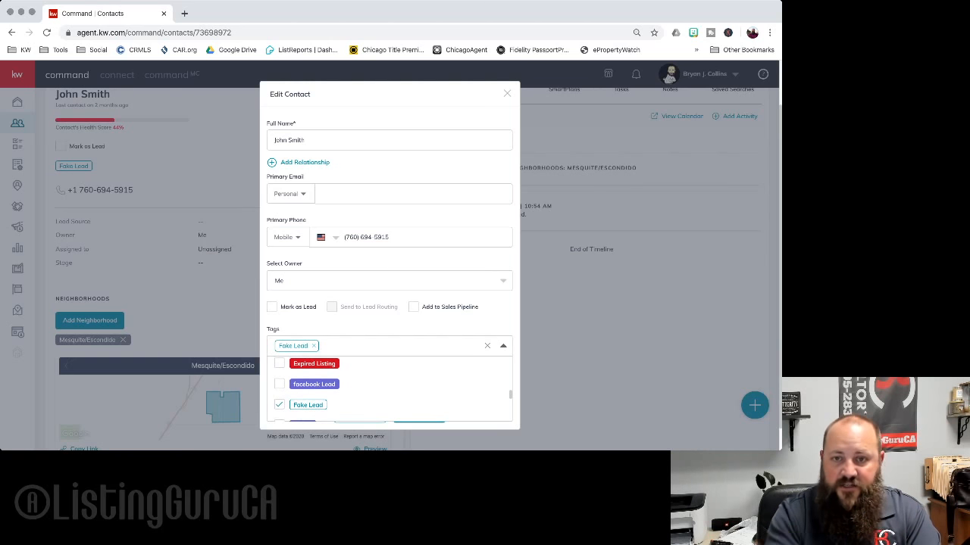
scroll(389, 390, "down", 1)
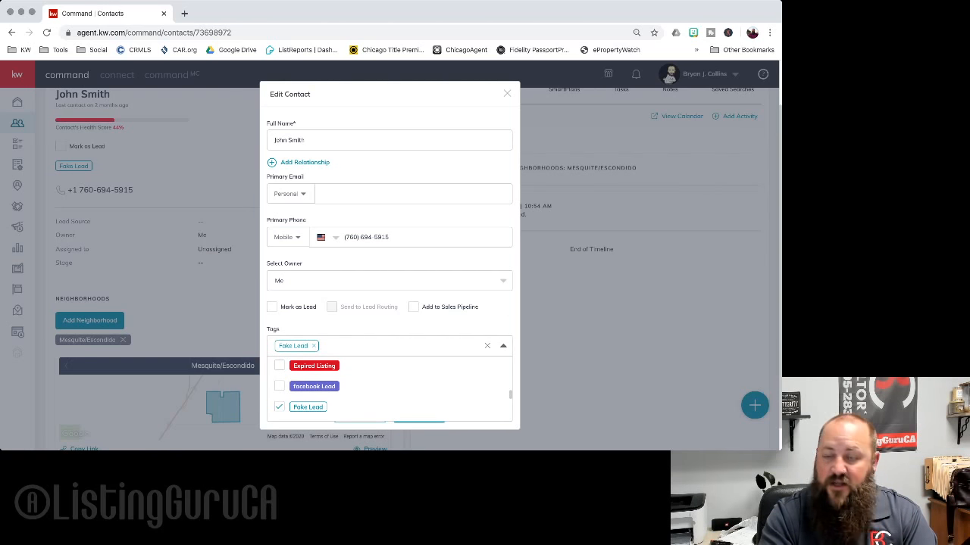
scroll(389, 390, "down", 3)
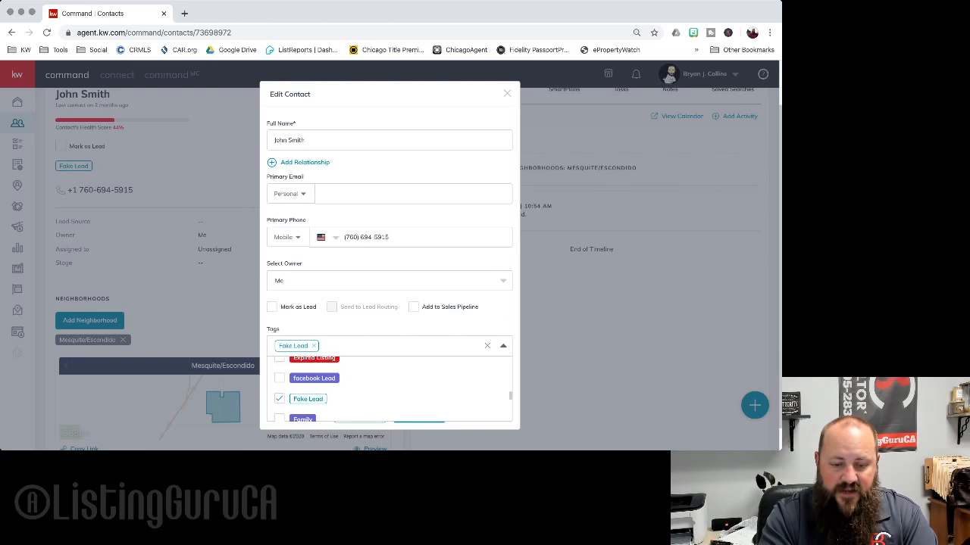
scroll(389, 389, "down", 1)
scroll(389, 389, "up", 1)
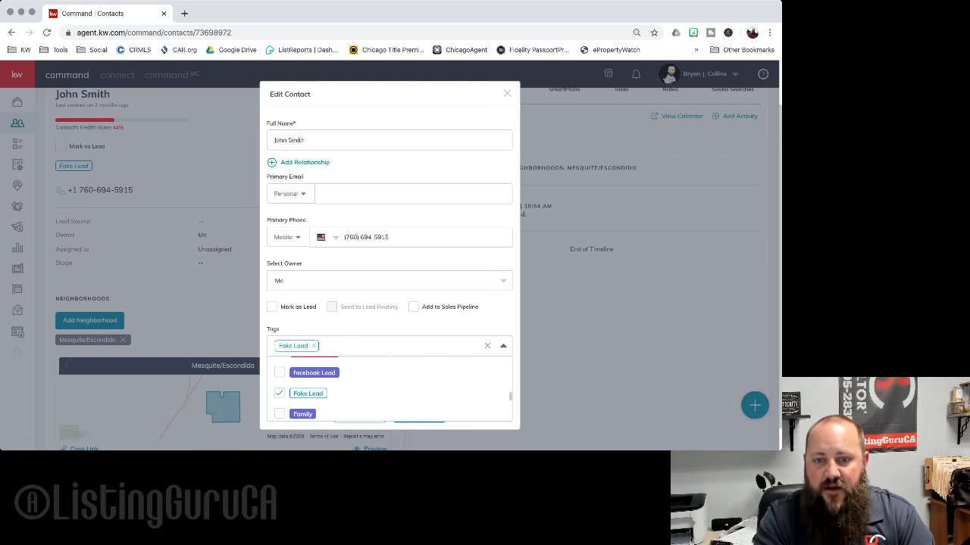
scroll(389, 389, "down", 1)
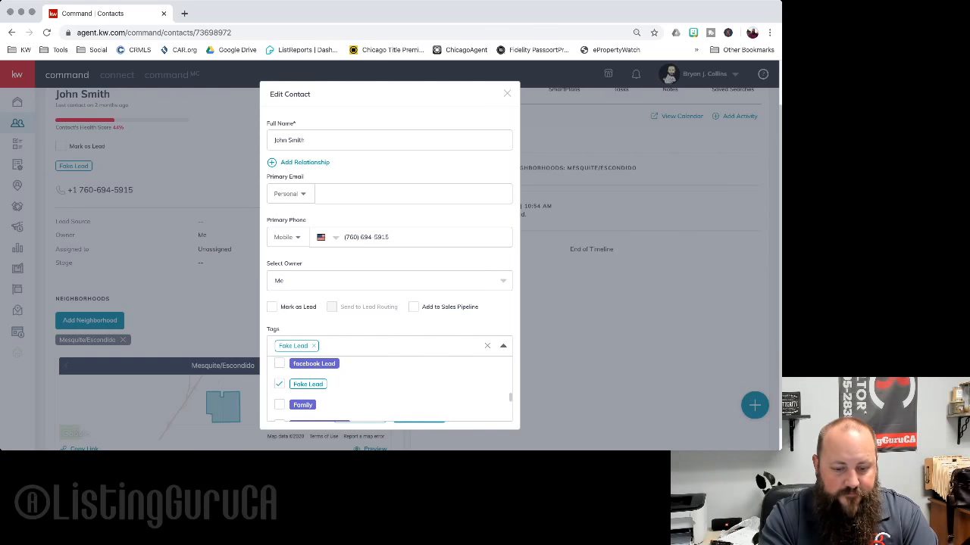
scroll(389, 389, "down", 5)
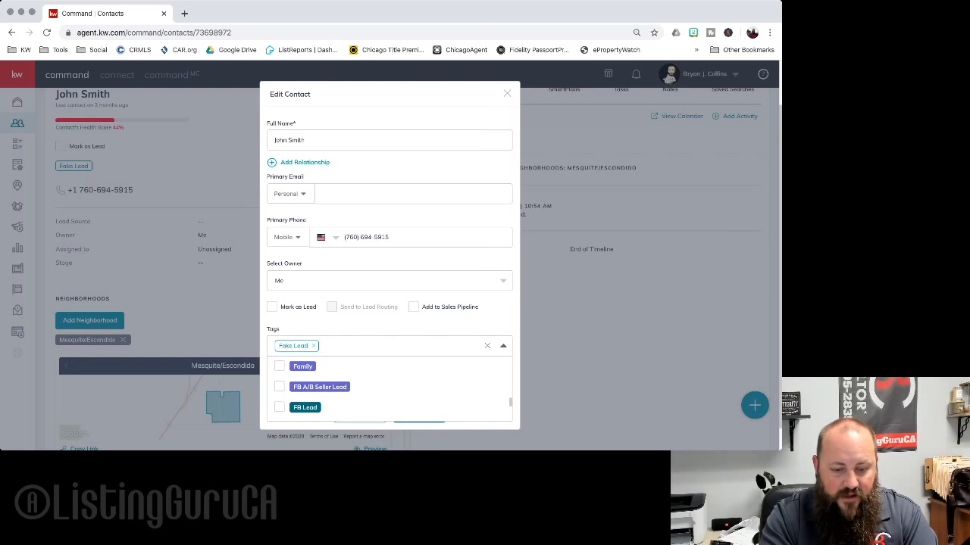
scroll(390, 389, "down", 2)
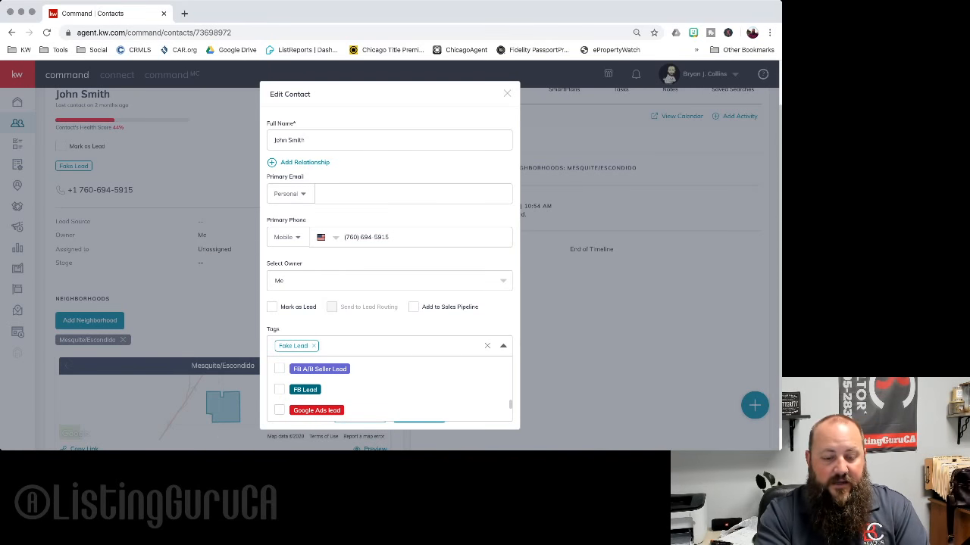
scroll(388, 388, "down", 2)
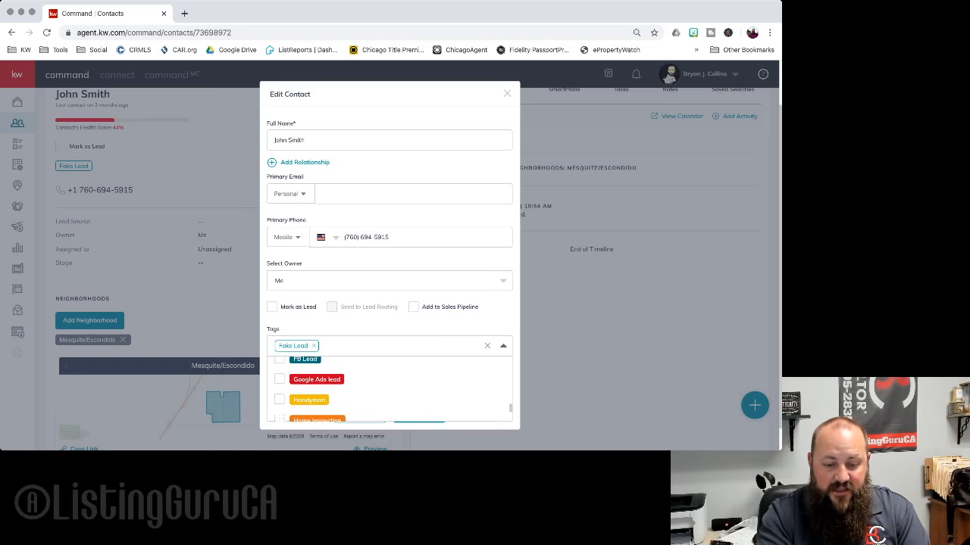
scroll(389, 388, "down", 1)
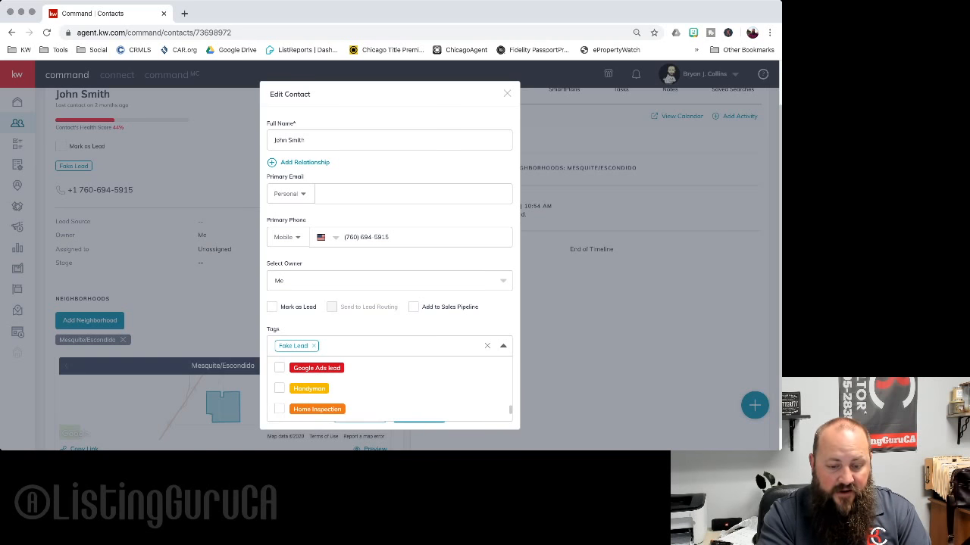
scroll(389, 388, "down", 1)
scroll(389, 389, "down", 1)
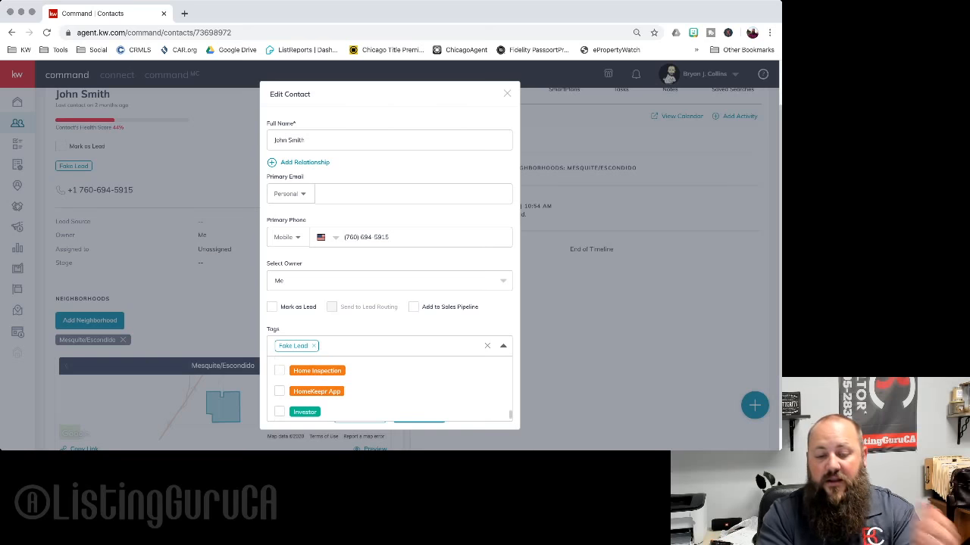
Step: Examine the available tags and their colors from HomeKeepr App and Investor through KW Agent, KW Outside Referral and KWVV
scroll(390, 389, "down", 1)
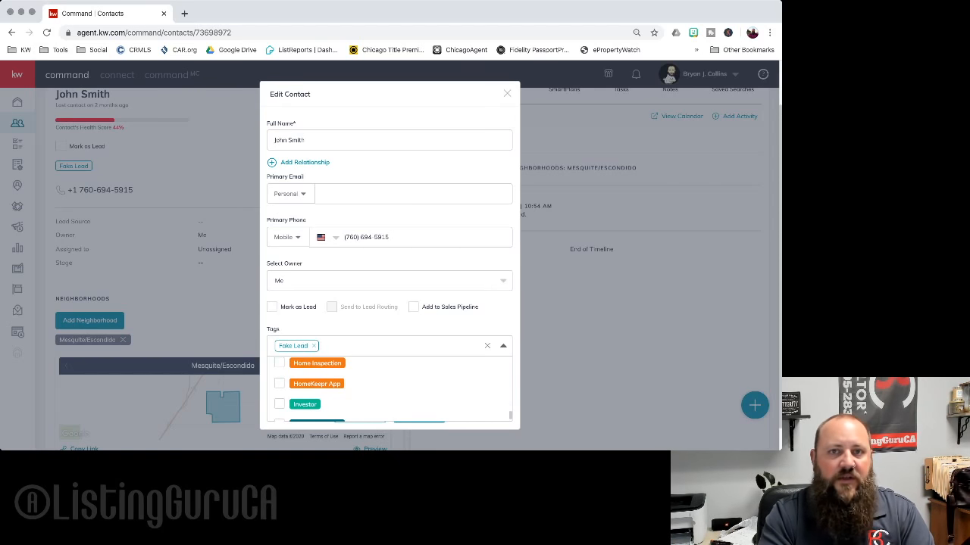
scroll(390, 390, "down", 1)
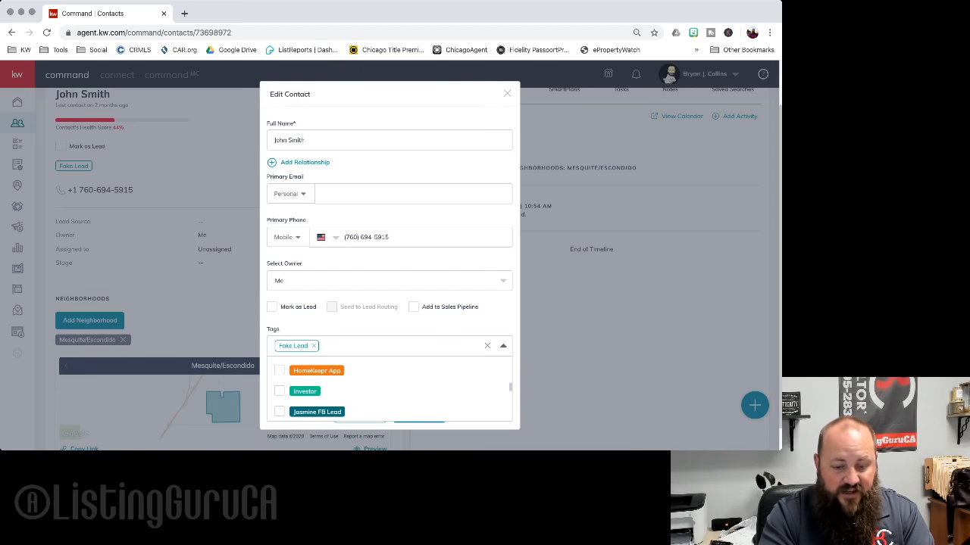
scroll(389, 390, "down", 1)
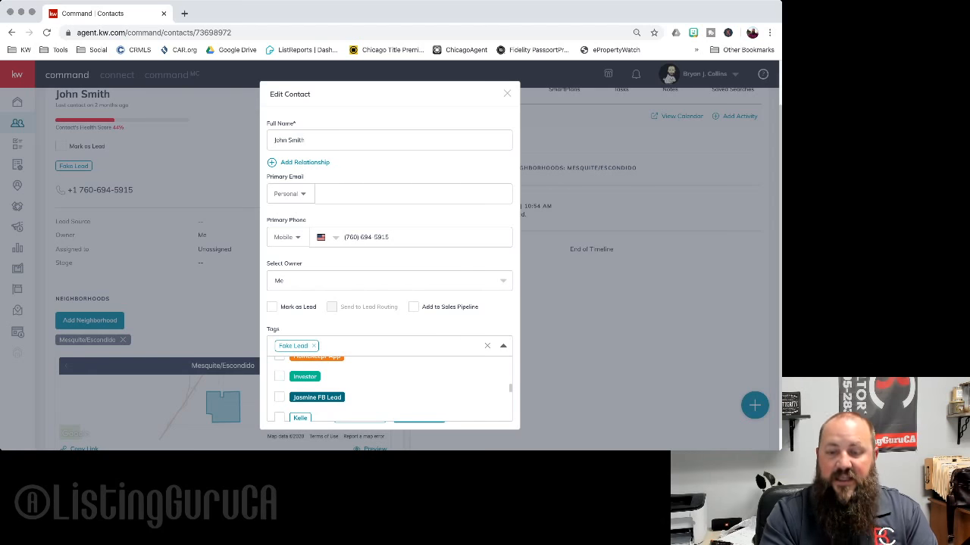
scroll(390, 390, "down", 1)
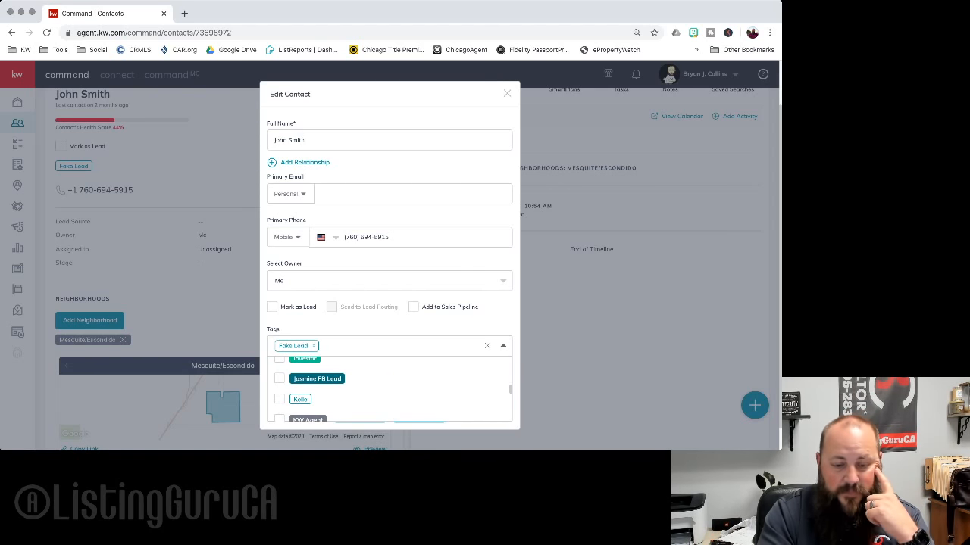
scroll(389, 390, "down", 1)
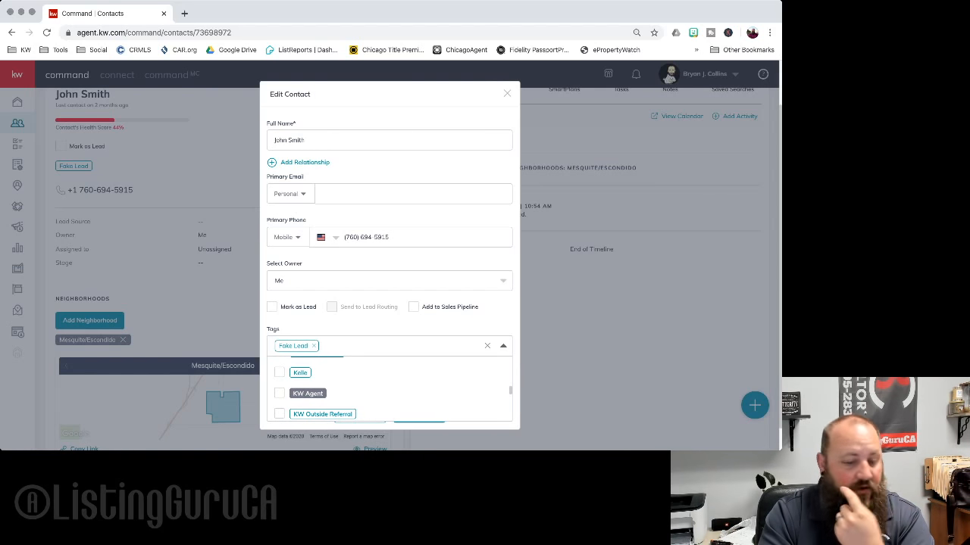
scroll(389, 390, "down", 1)
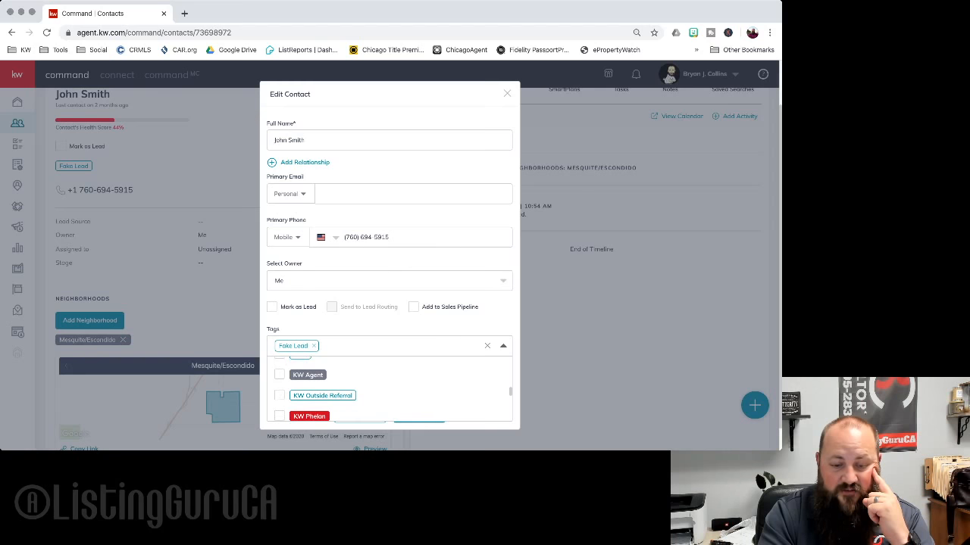
scroll(389, 390, "down", 1)
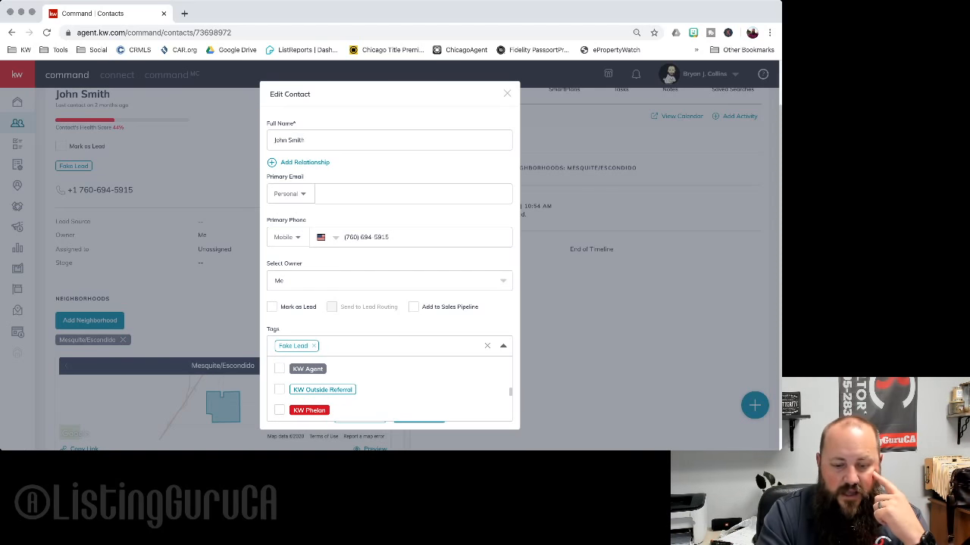
scroll(390, 390, "down", 1)
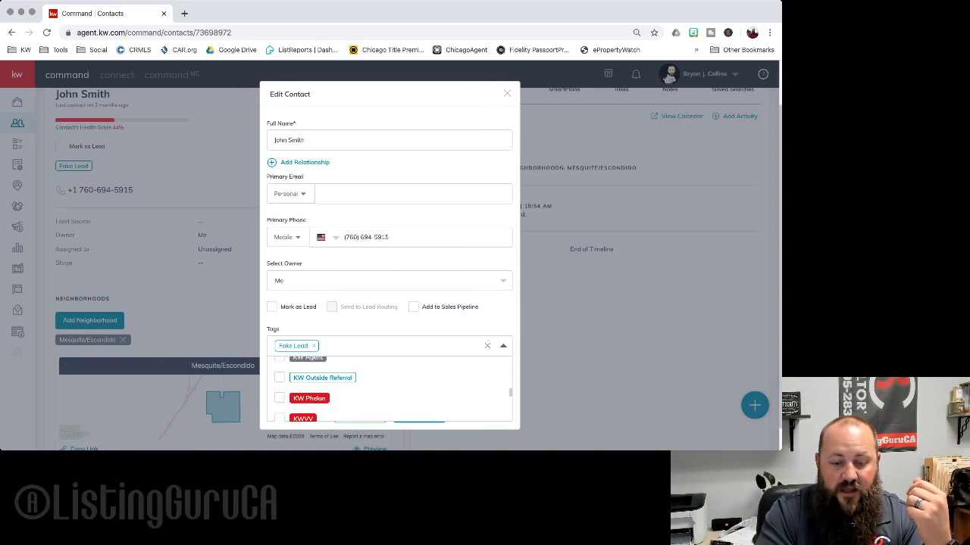
scroll(390, 388, "down", 1)
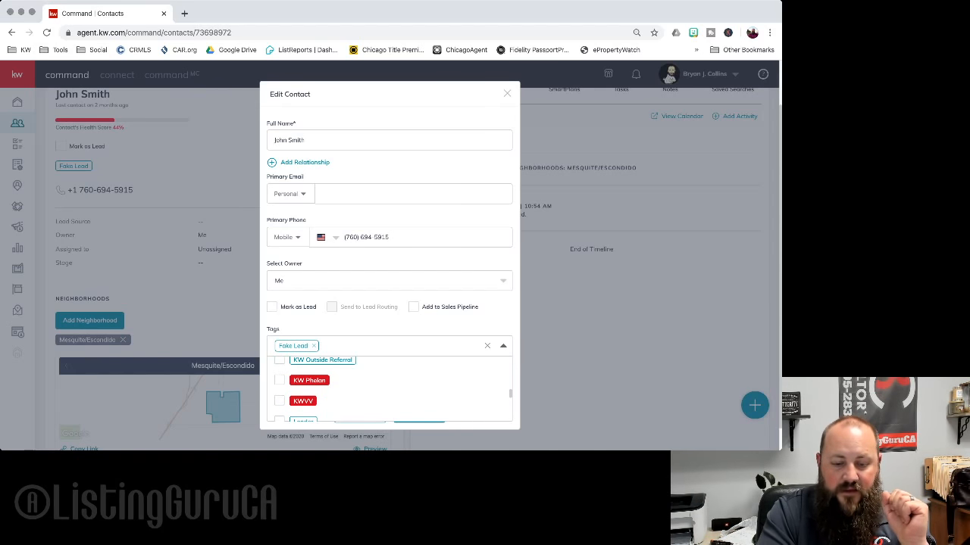
Step: Examine the tag names and colors from Lender and MC Staff through Neighbor, Nevada and Open House Lead
scroll(390, 388, "down", 1)
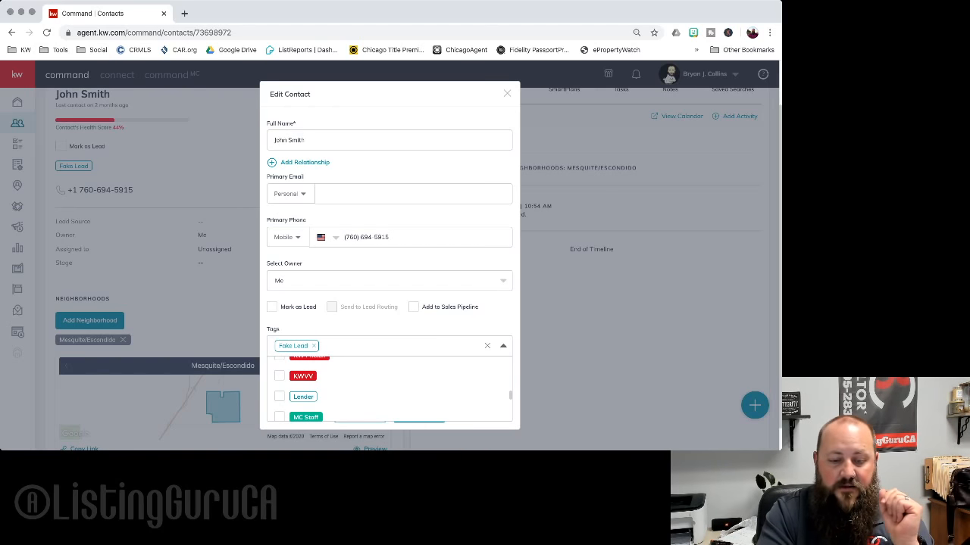
scroll(389, 388, "down", 1)
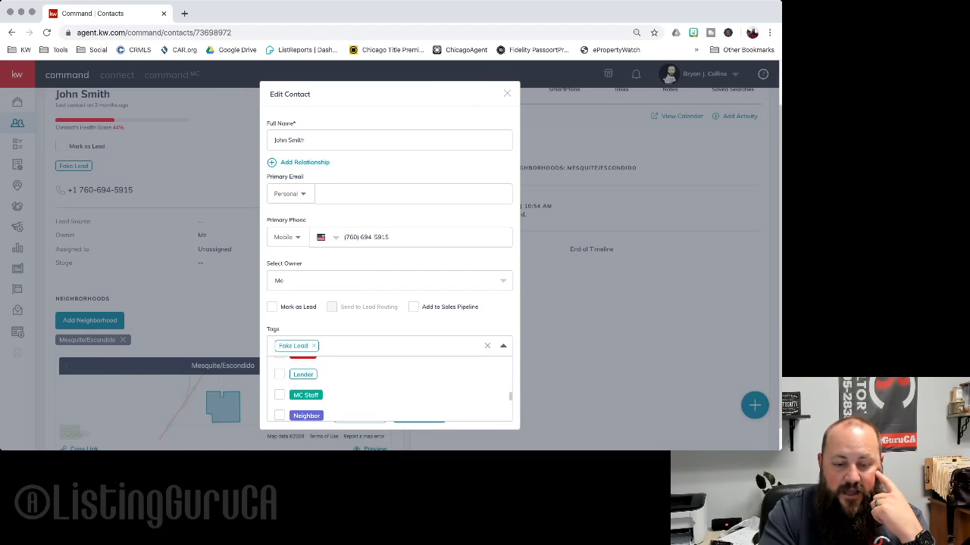
scroll(389, 388, "down", 1)
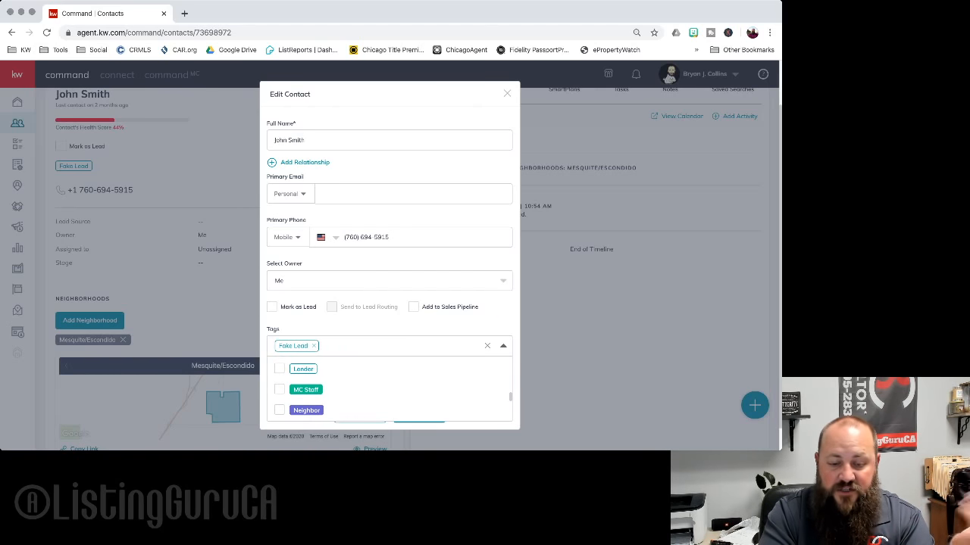
scroll(390, 388, "down", 1)
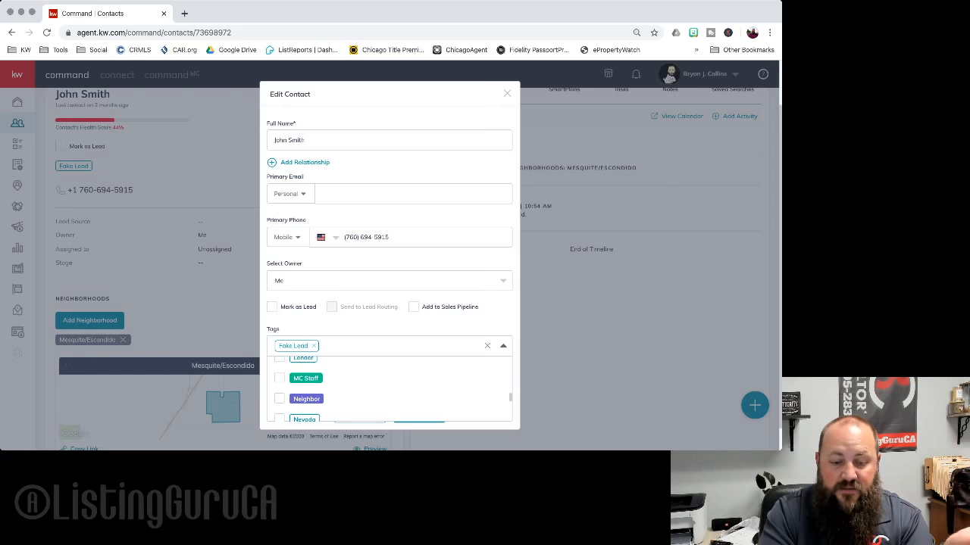
scroll(389, 388, "down", 1)
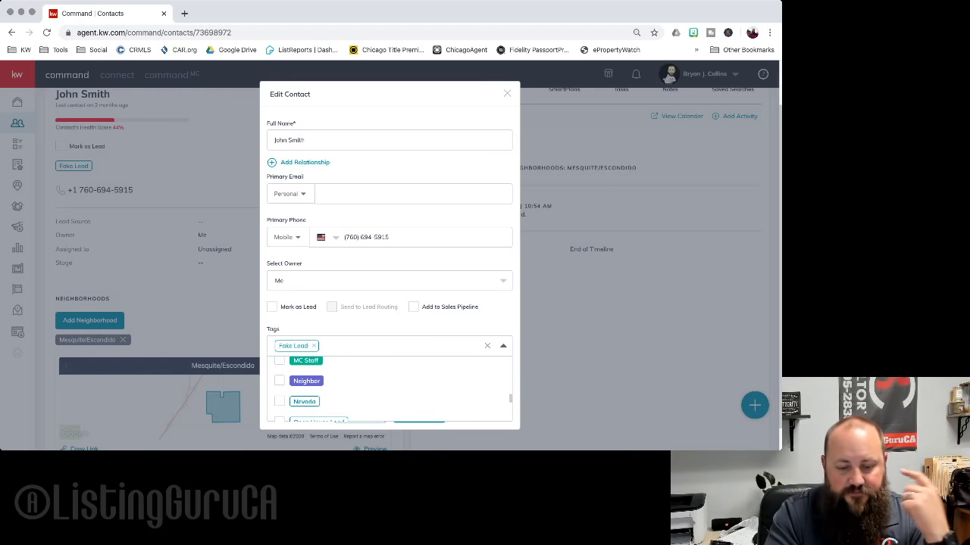
scroll(390, 387, "down", 2)
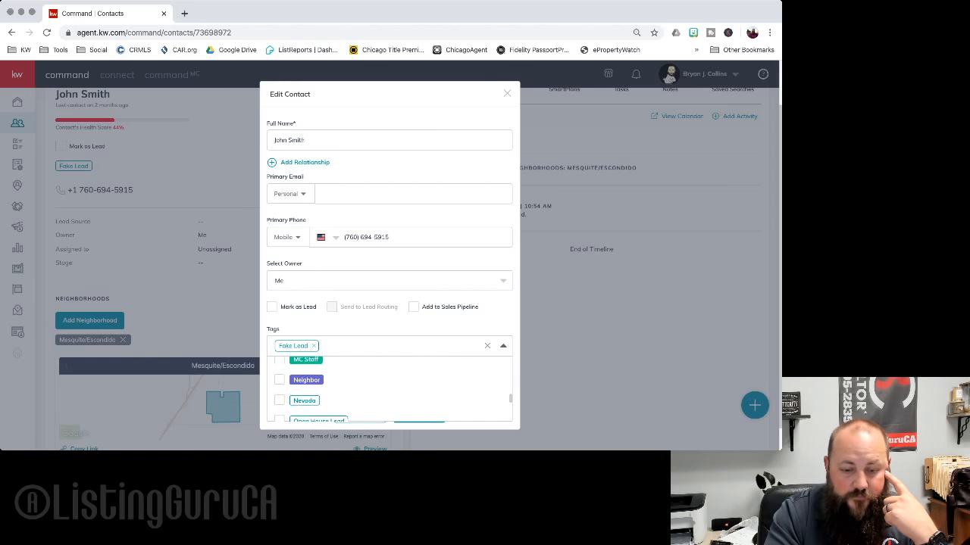
scroll(390, 390, "up", 1)
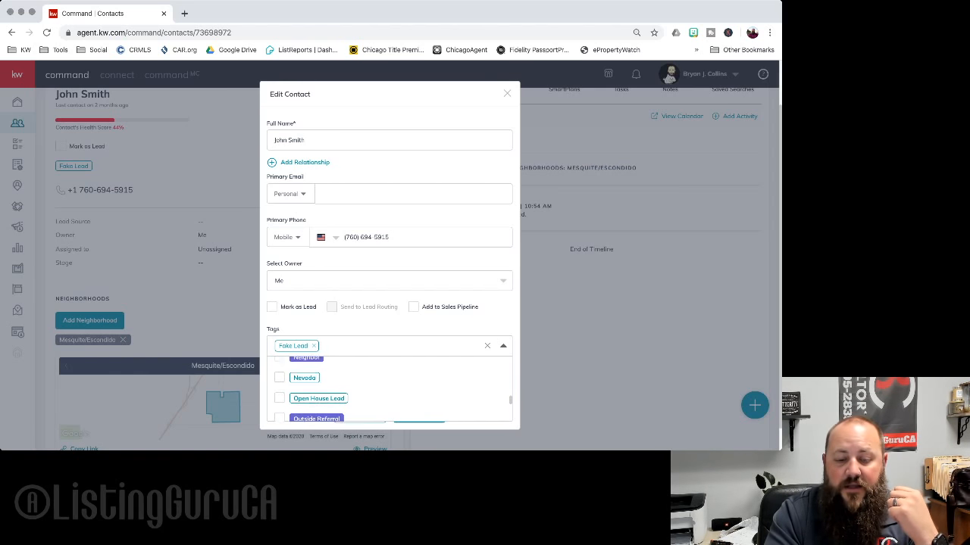
scroll(390, 389, "down", 1)
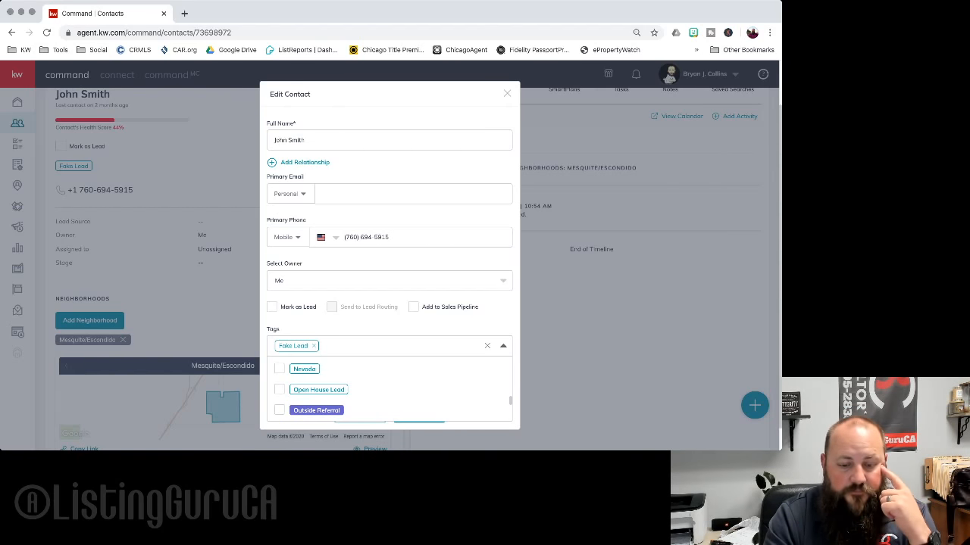
Step: Examine the Outside Referral tag and the vendor tags Pest and Property Manager with their colors
scroll(386, 390, "down", 2)
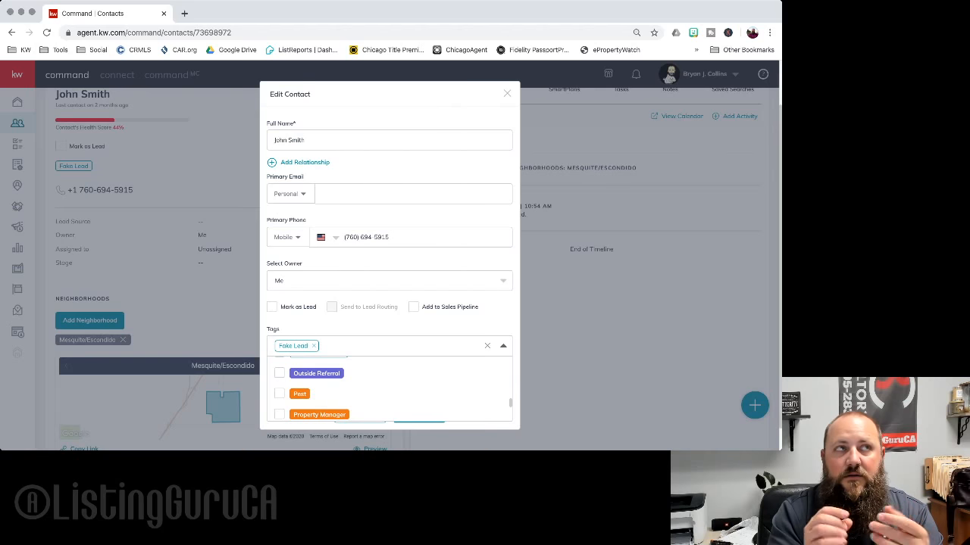
scroll(386, 390, "up", 1)
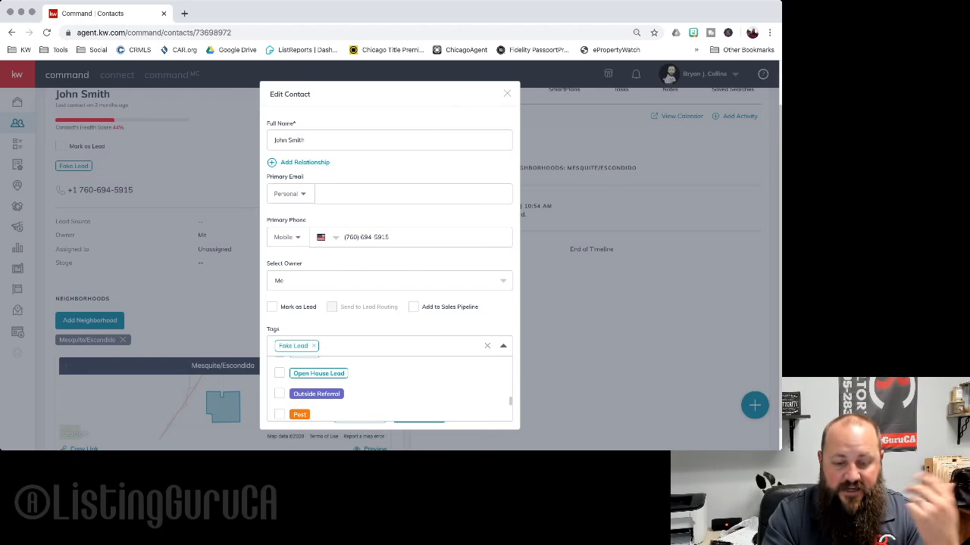
scroll(389, 389, "down", 1)
scroll(389, 389, "down", 1)
scroll(389, 390, "up", 1)
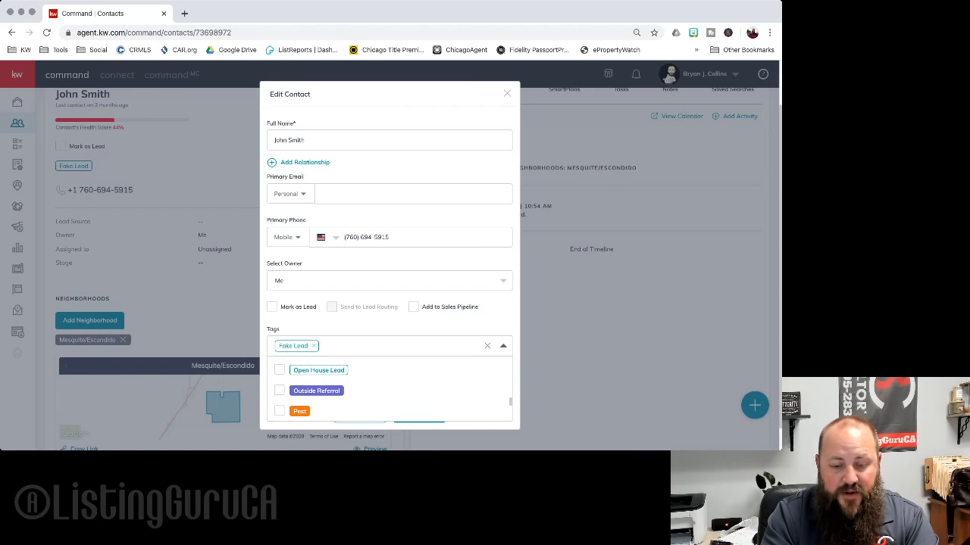
scroll(389, 389, "down", 1)
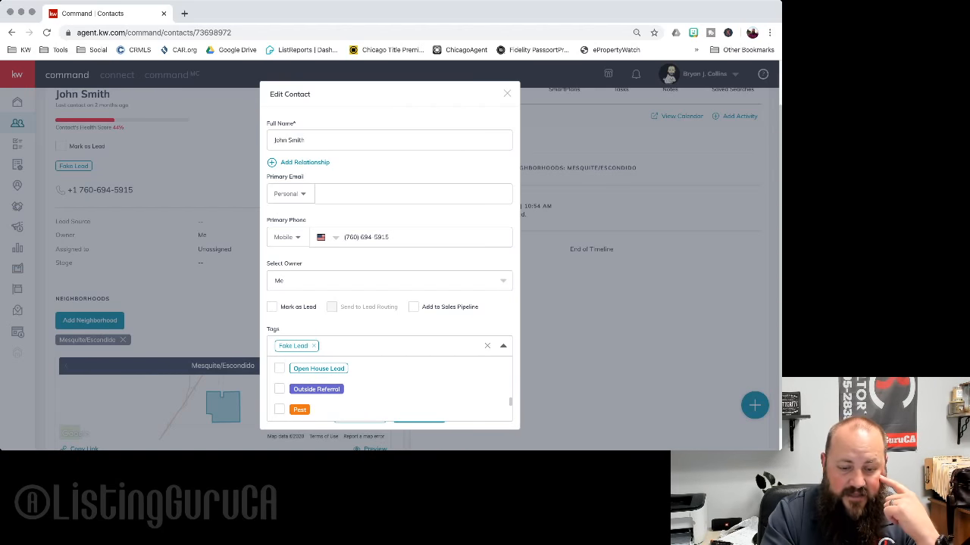
scroll(390, 388, "down", 3)
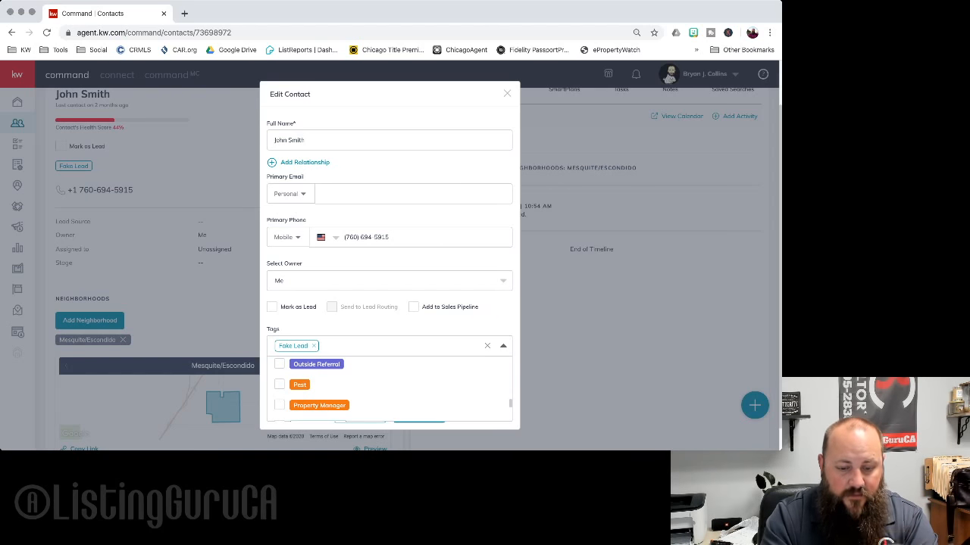
scroll(389, 387, "up", 1)
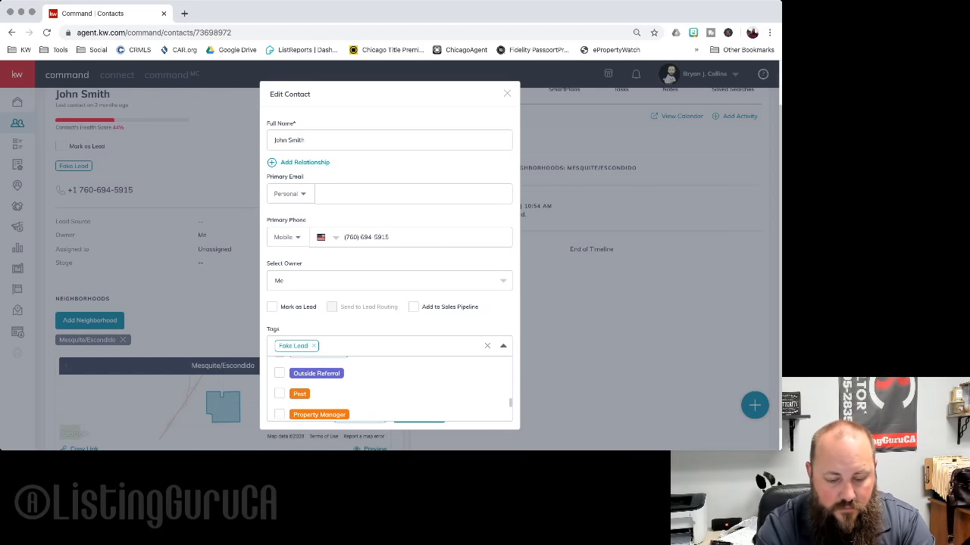
Step: Search the contact's tags for "Referral" and examine the Outside, Sphere, Updesk and Partner referral tags
type("Refe")
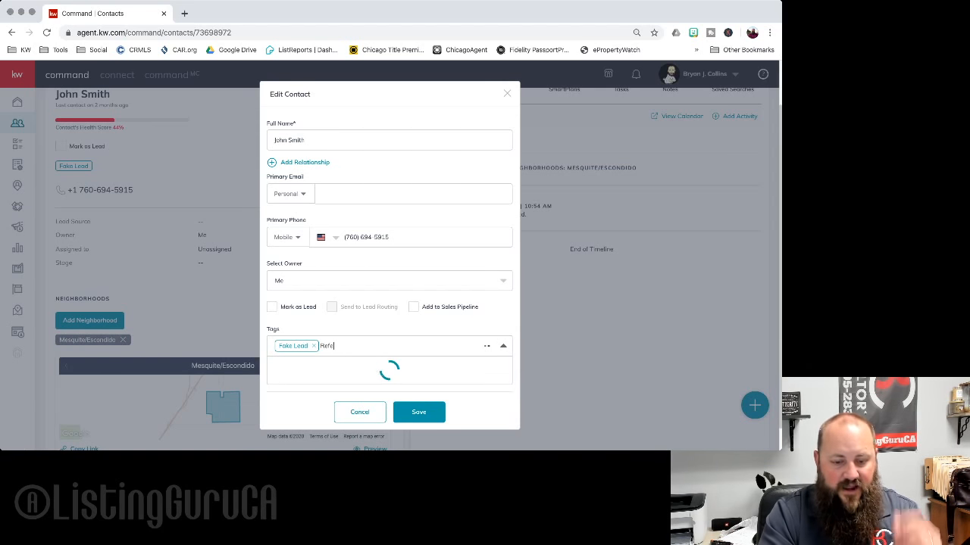
type("rral")
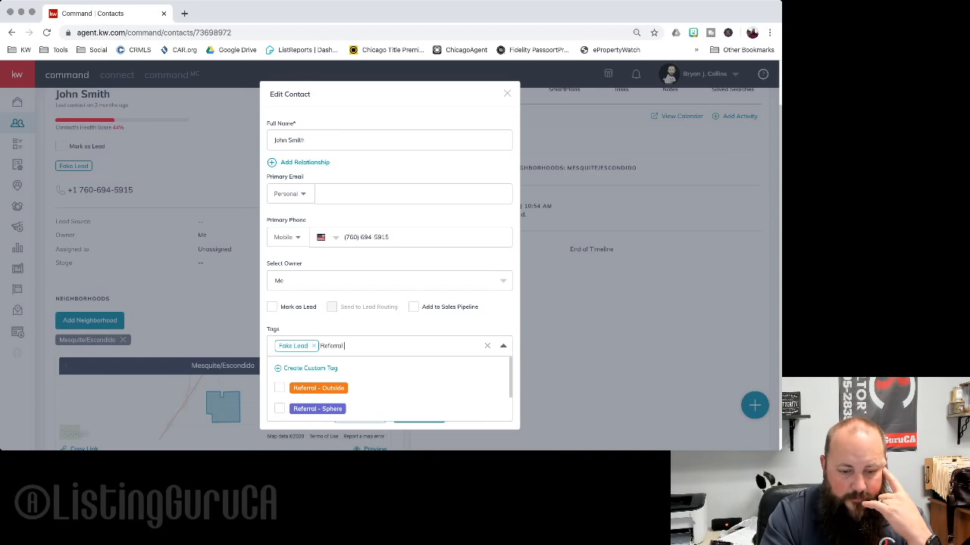
scroll(390, 388, "down", 2)
scroll(389, 390, "down", 1)
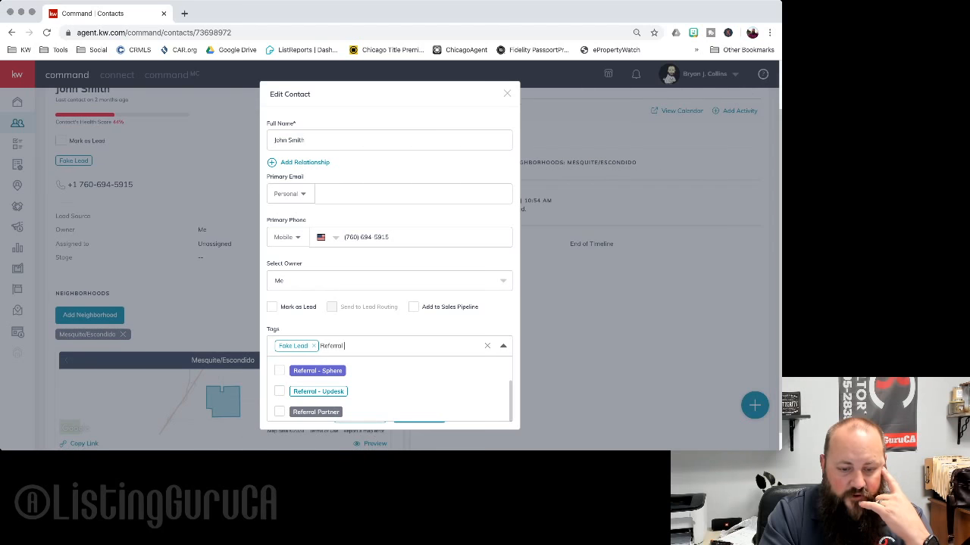
scroll(389, 390, "up", 1)
scroll(389, 391, "down", 1)
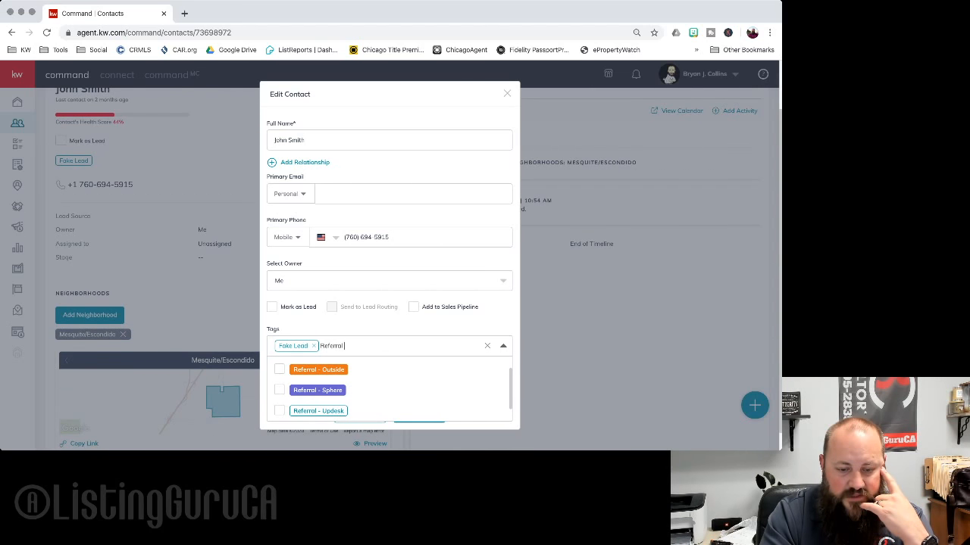
scroll(390, 390, "down", 1)
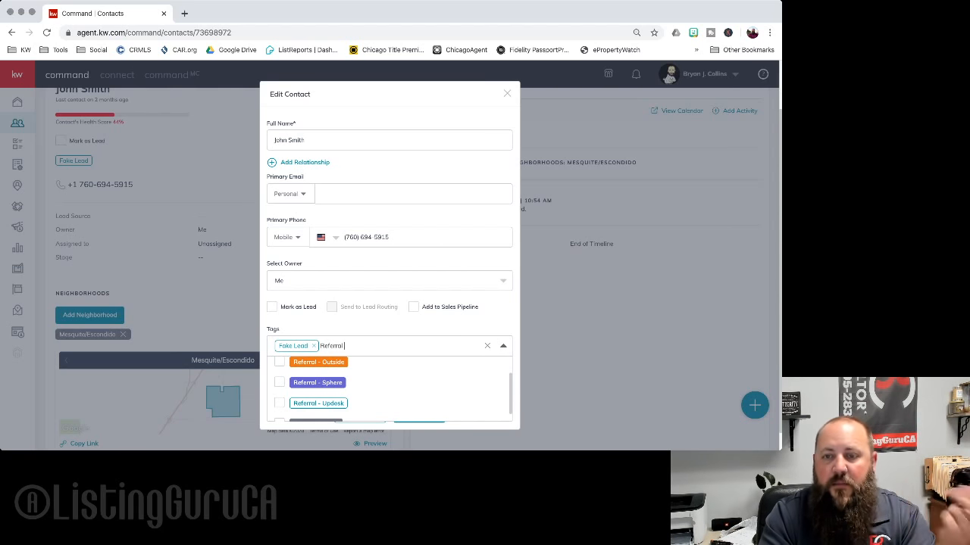
scroll(390, 390, "down", 2)
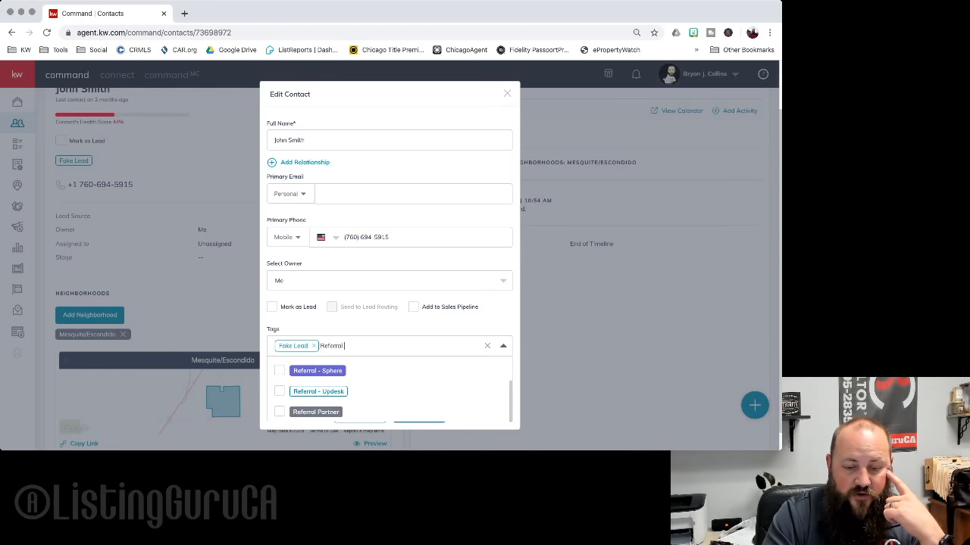
scroll(390, 390, "down", 1)
key("Escape")
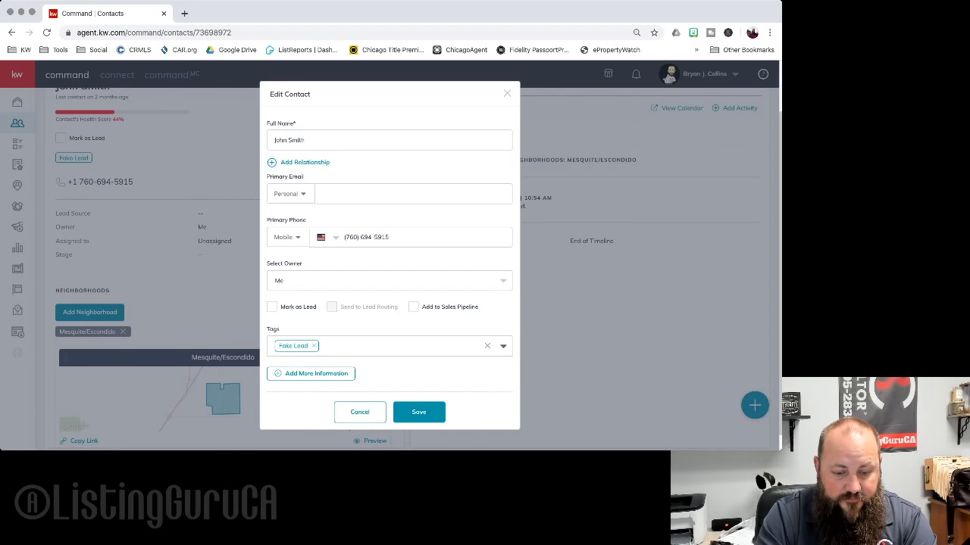
Step: Reopen the full list of available tags, look through it from Archive to Investor, and close it
left_click(503, 346)
scroll(390, 390, "down", 4)
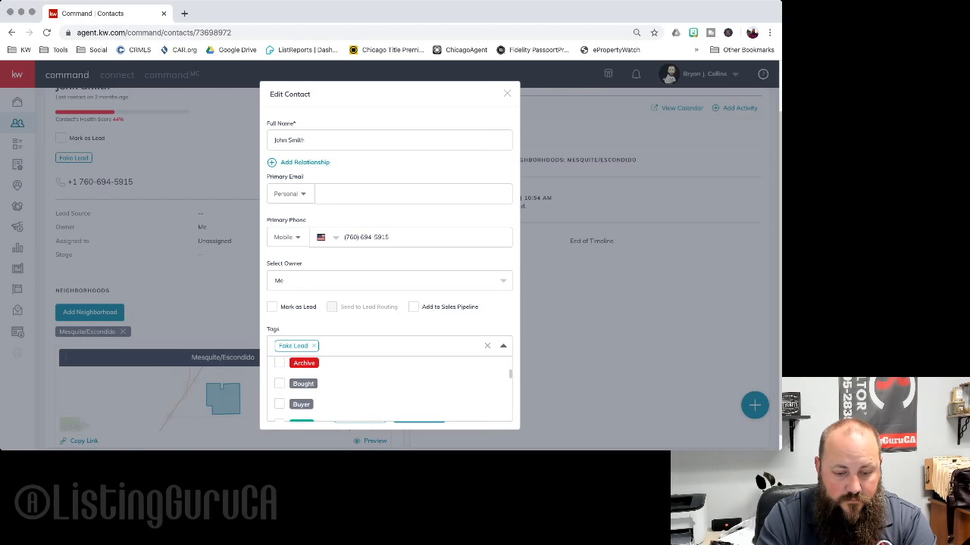
scroll(390, 390, "down", 5)
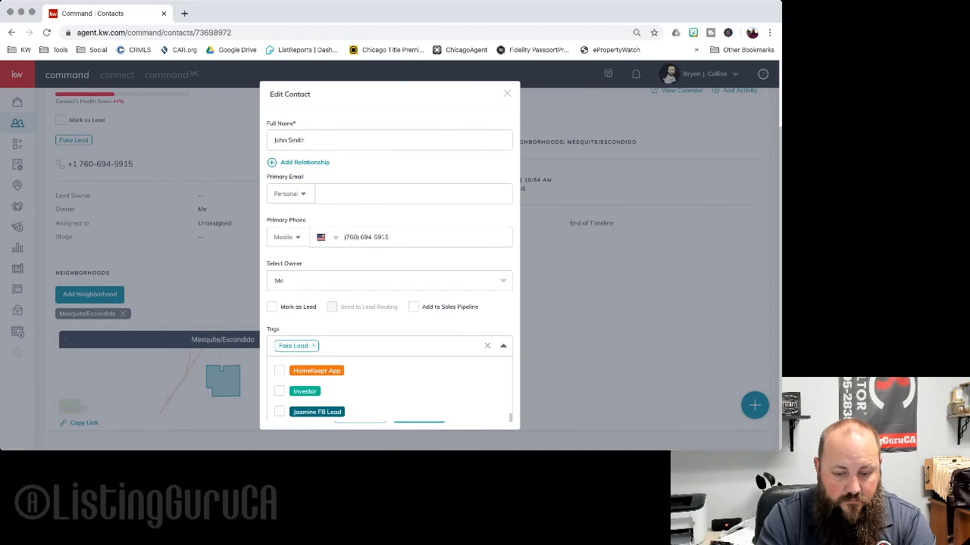
scroll(389, 389, "up", 3)
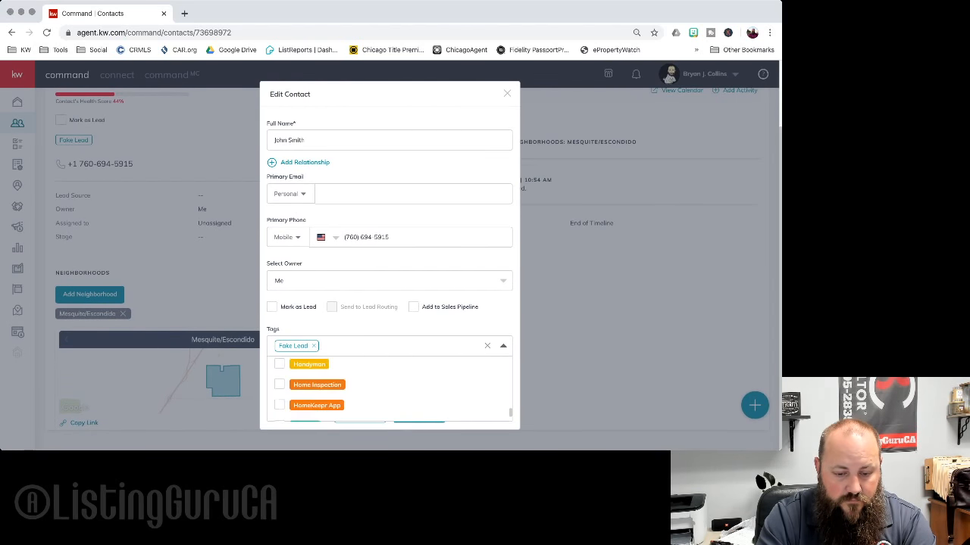
scroll(389, 389, "down", 2)
scroll(390, 389, "down", 1)
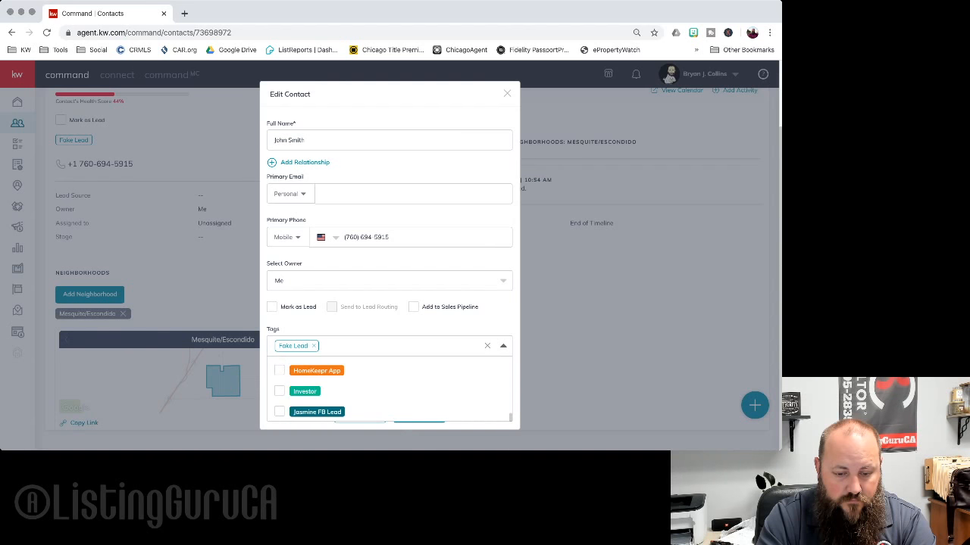
key("Escape")
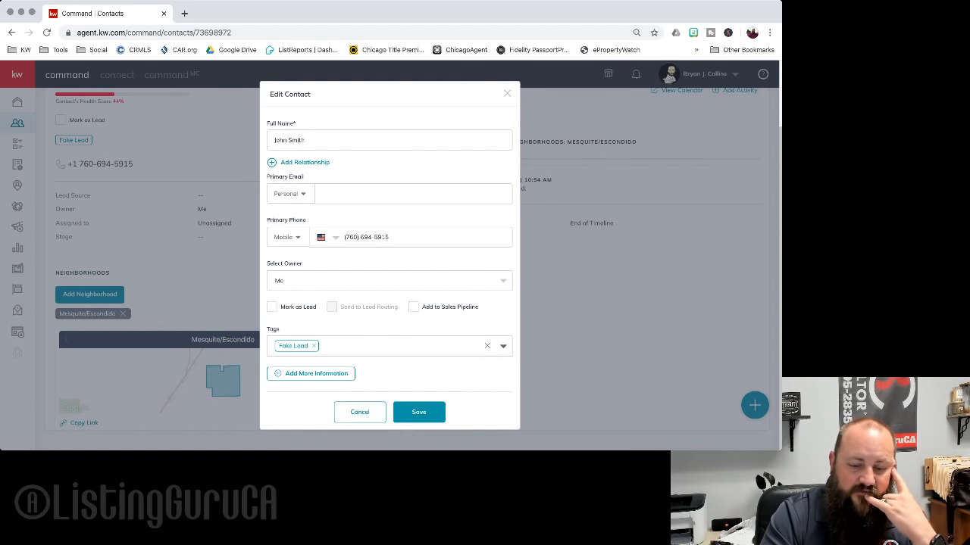
Step: Look through the contact's available tags from Family to Investor, and close the contact editor without saving
left_click(503, 346)
scroll(390, 389, "down", 3)
scroll(389, 389, "down", 4)
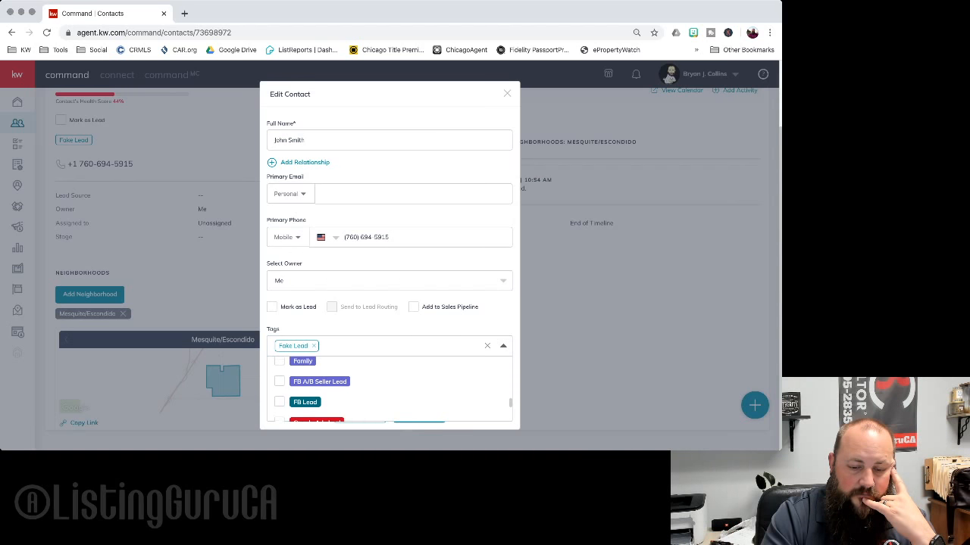
scroll(390, 390, "down", 1)
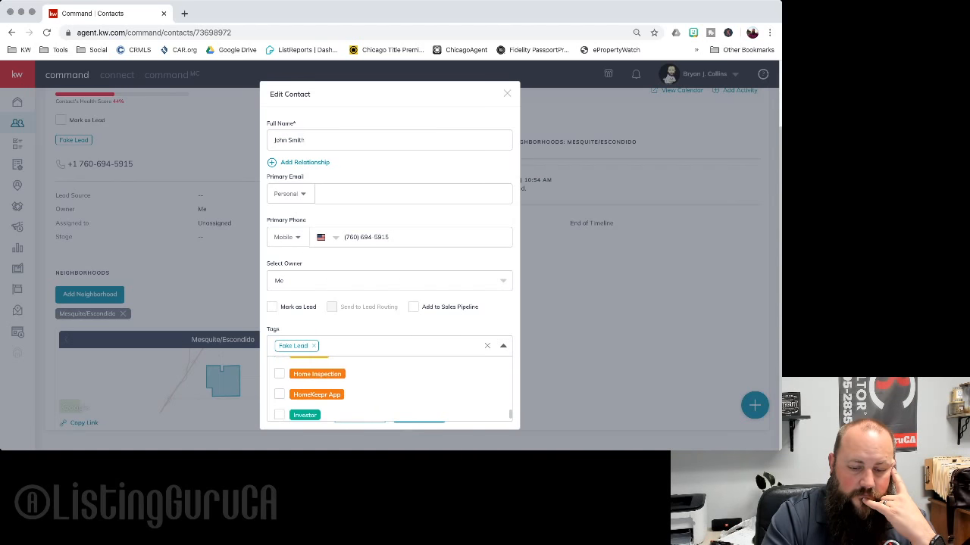
scroll(389, 389, "down", 1)
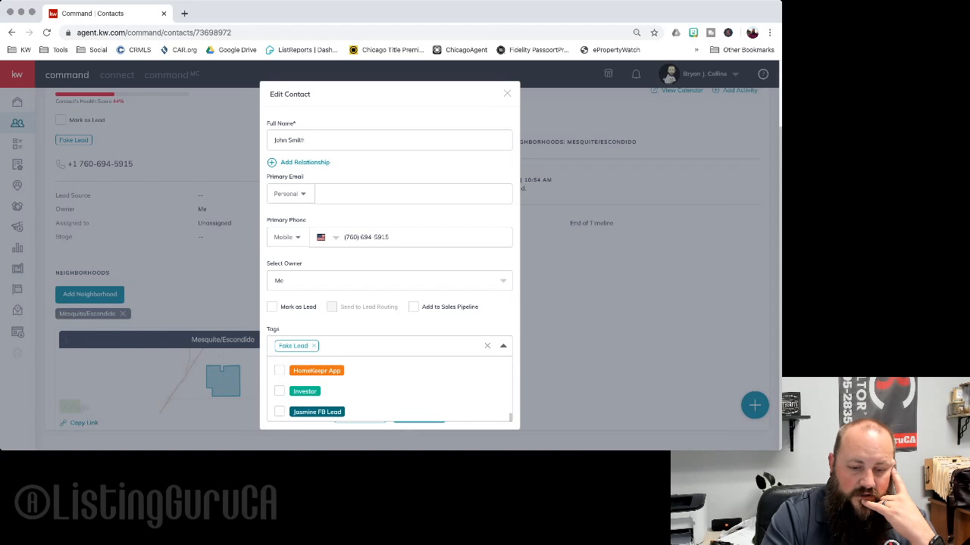
key("Escape")
left_click(368, 412)
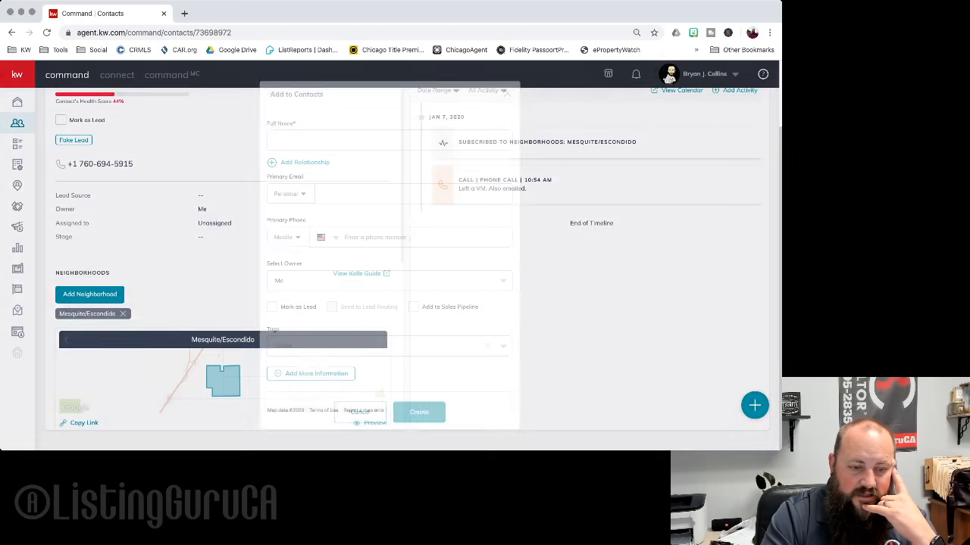
Step: Reopen the contact for editing and look through its available tags from Archive to Outside Referral
scroll(368, 379, "up", 2)
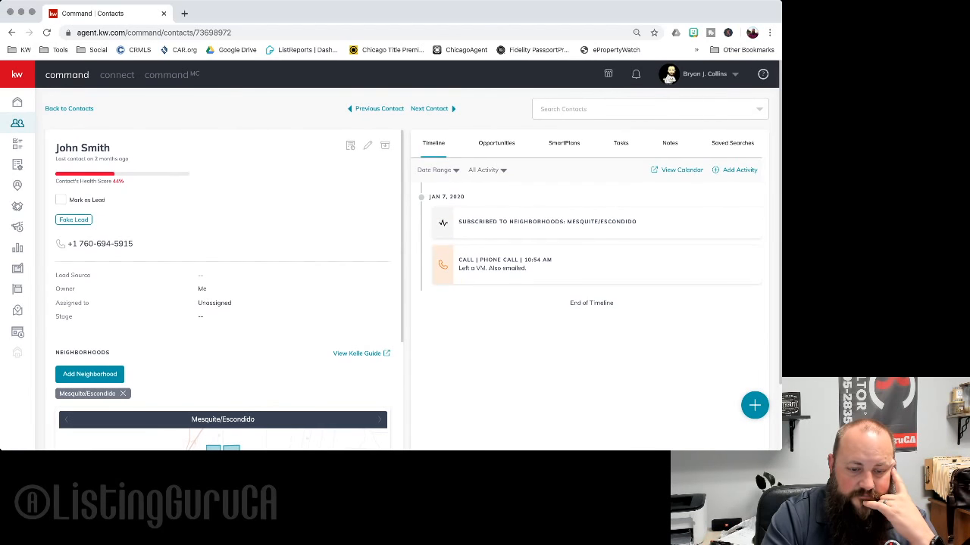
left_click(367, 145)
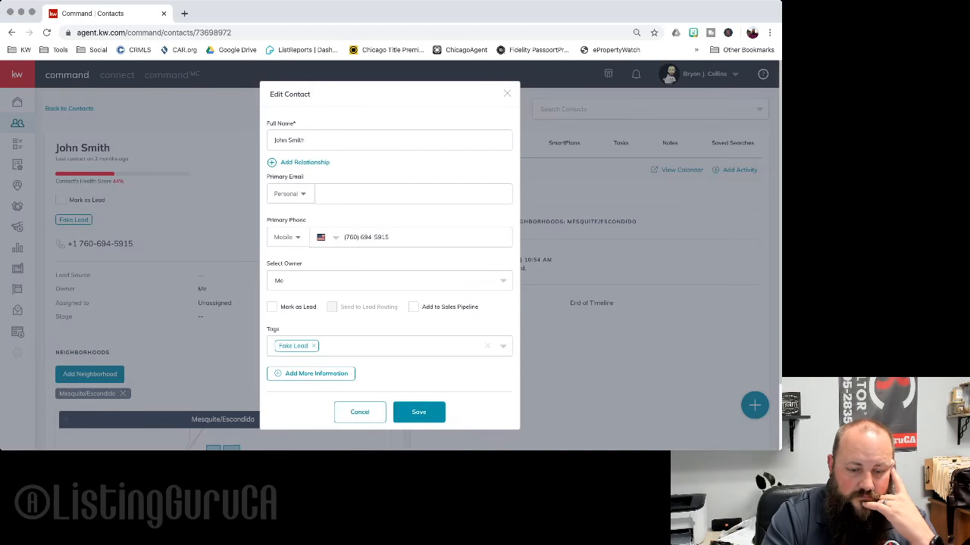
left_click(393, 346)
scroll(394, 388, "down", 5)
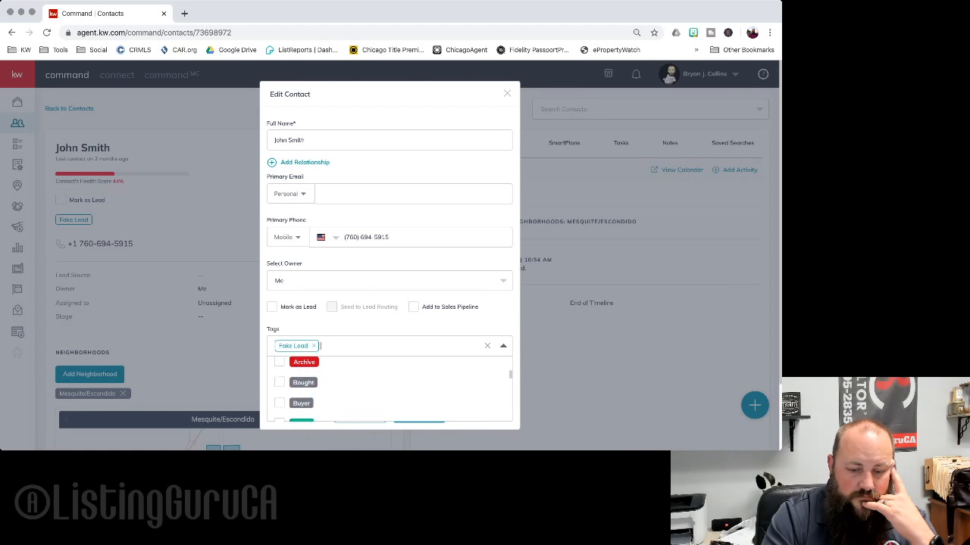
scroll(389, 388, "down", 5)
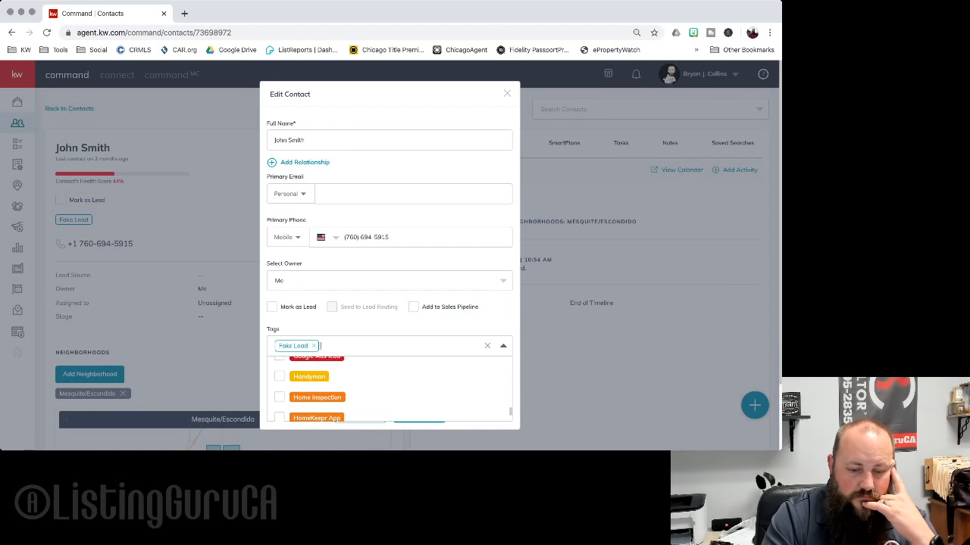
scroll(389, 388, "down", 3)
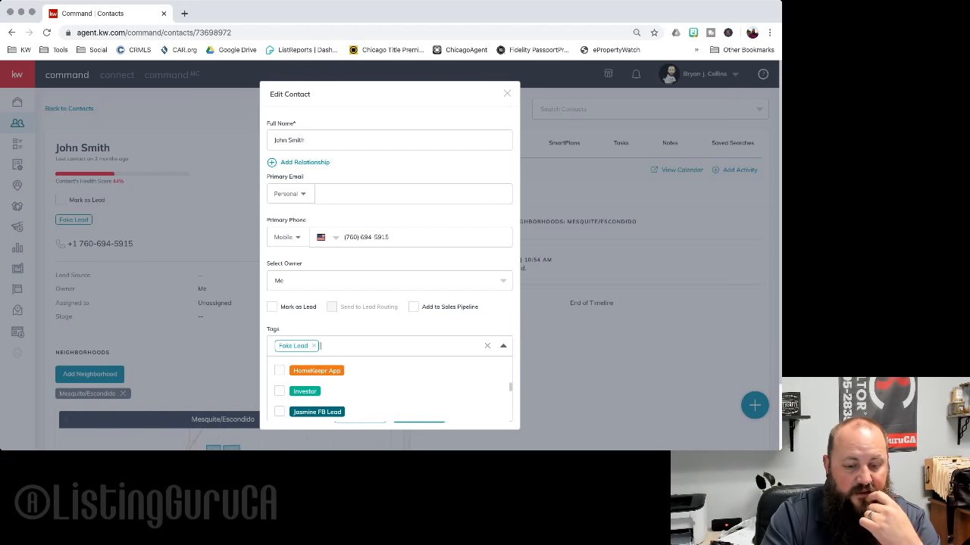
scroll(390, 388, "down", 4)
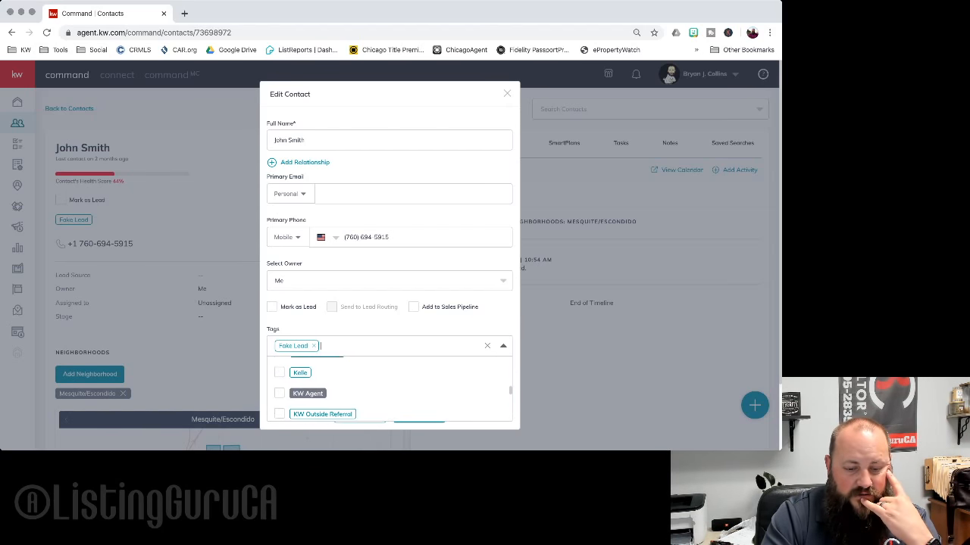
scroll(389, 387, "down", 5)
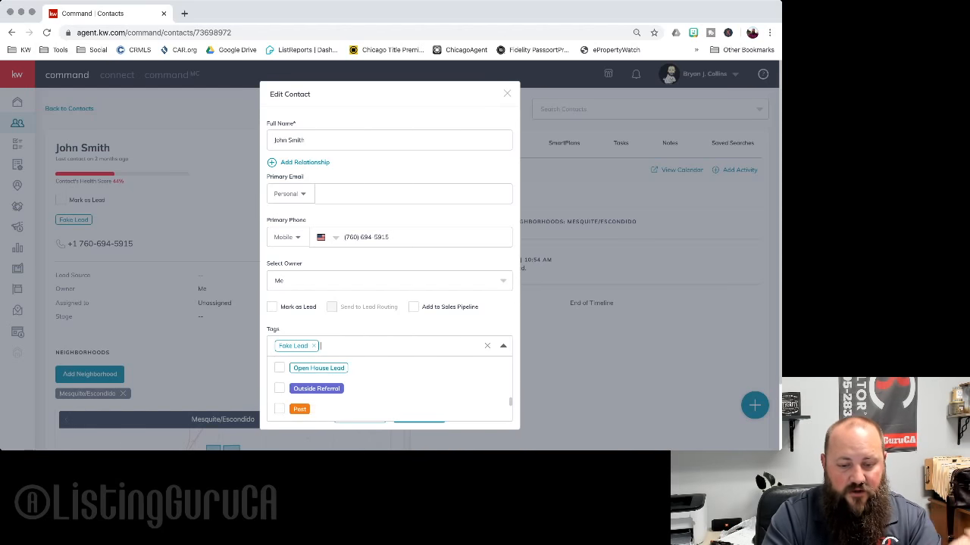
Step: Examine the tags from Pest and Property Manager through Realtor.com Lead to the Outside, Sphere, Updesk and Partner referral tags
scroll(389, 386, "down", 1)
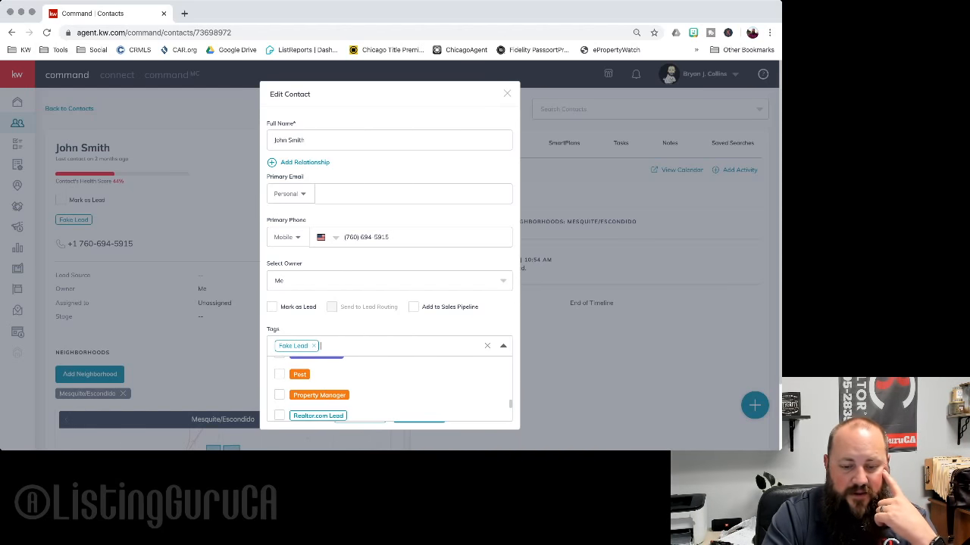
scroll(389, 386, "down", 1)
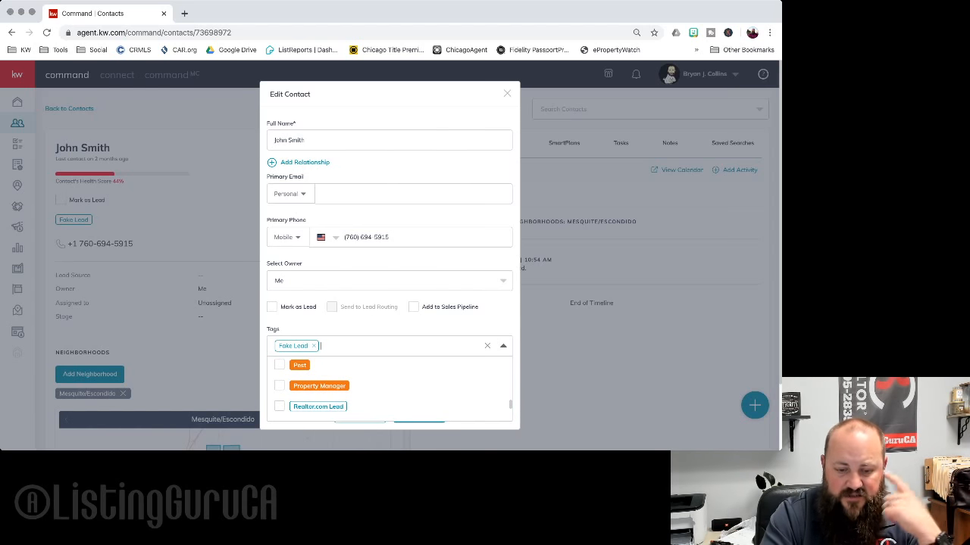
scroll(389, 386, "down", 2)
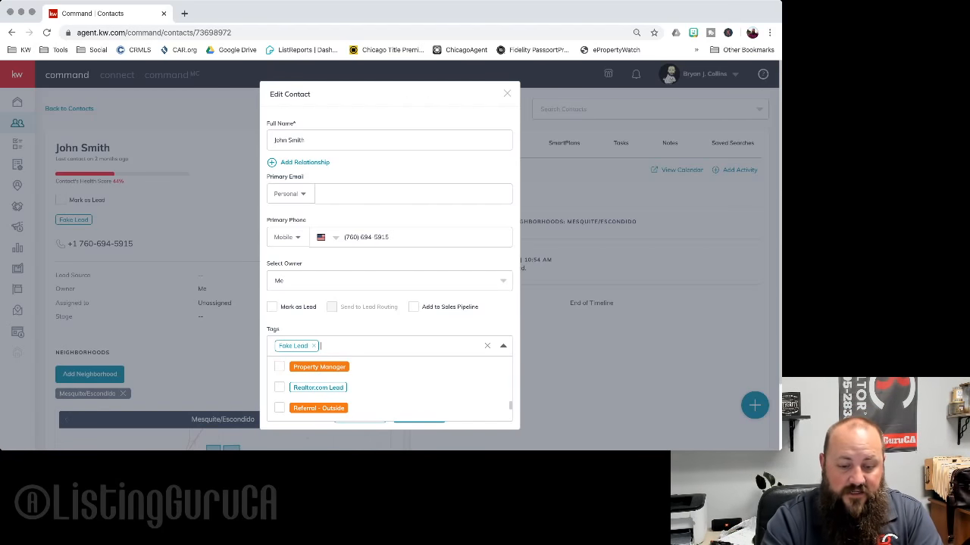
scroll(389, 387, "down", 2)
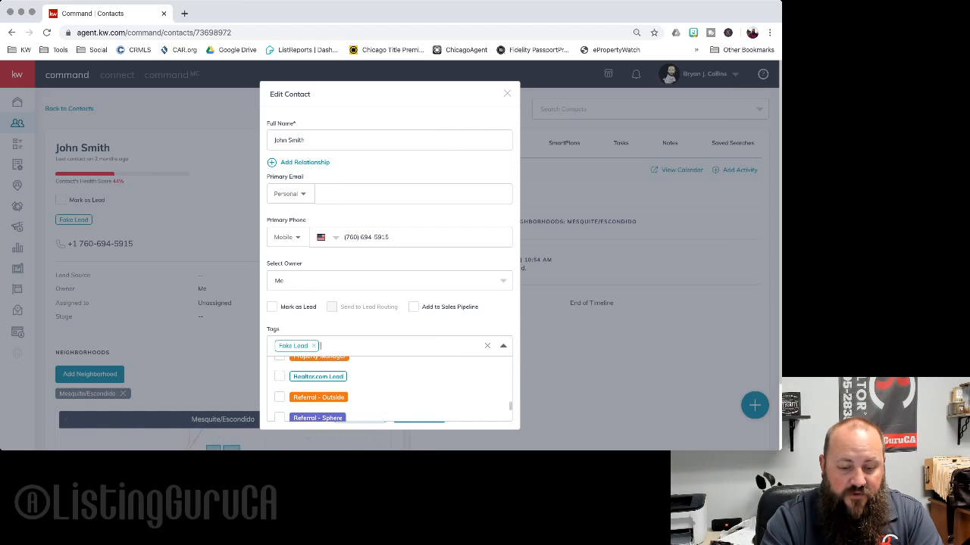
scroll(389, 388, "down", 4)
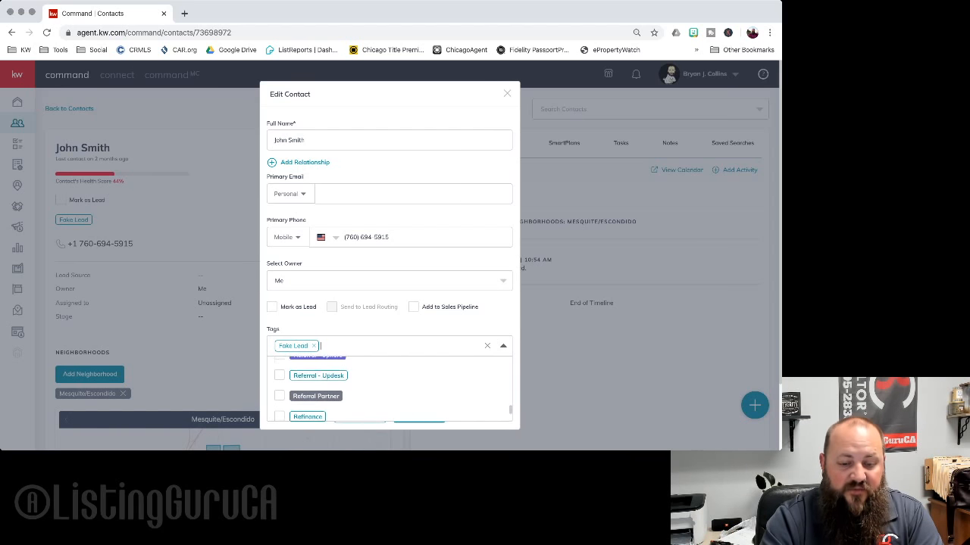
Step: Examine the Refinance, Renter, Roofer and Route 66 Escrow tags and their colors
scroll(389, 388, "down", 2)
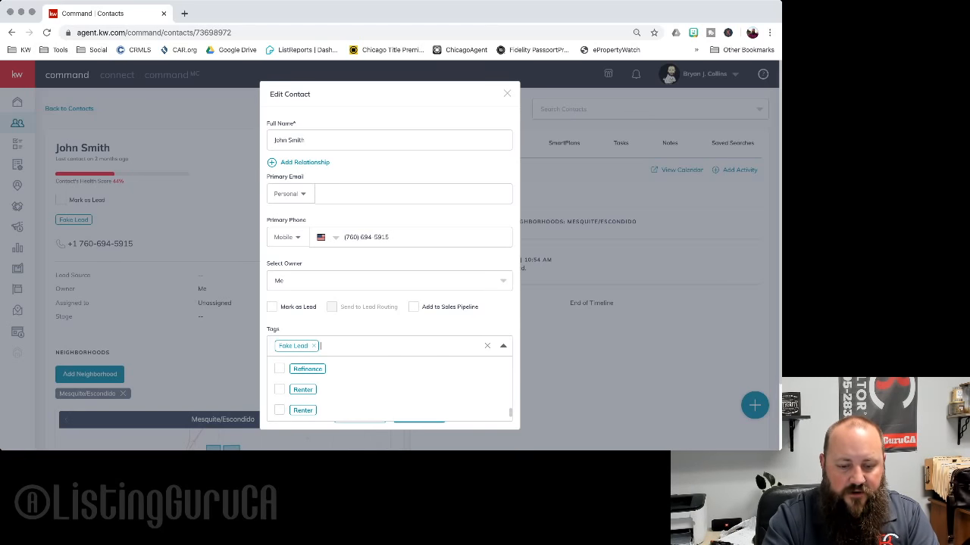
scroll(389, 388, "down", 1)
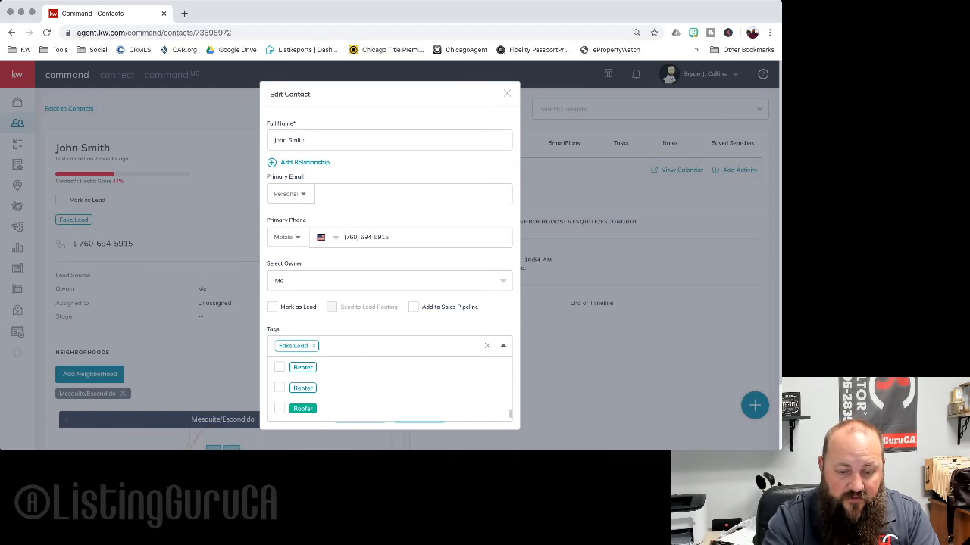
scroll(390, 387, "down", 2)
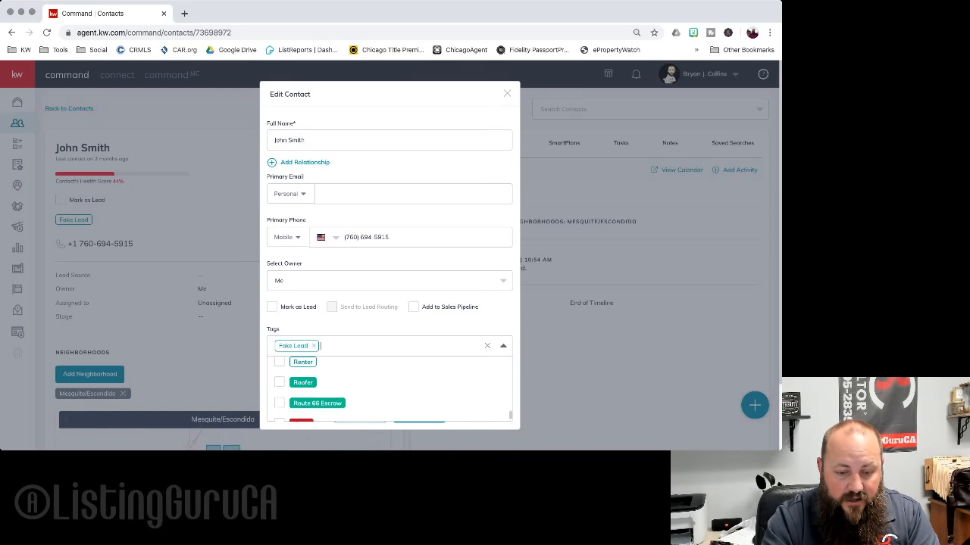
scroll(389, 388, "down", 2)
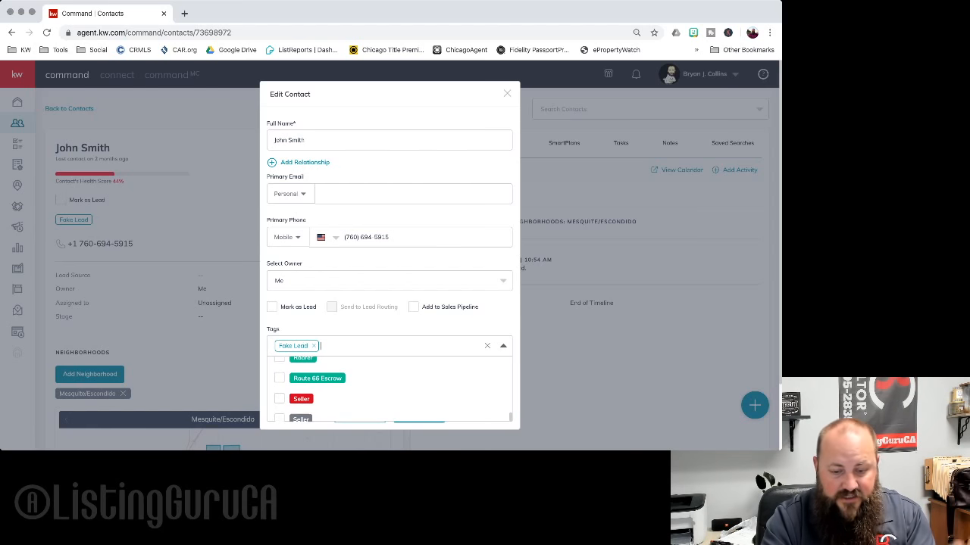
Step: Compare the two differently colored Seller tags and examine the Sign Lead tag
scroll(390, 388, "down", 1)
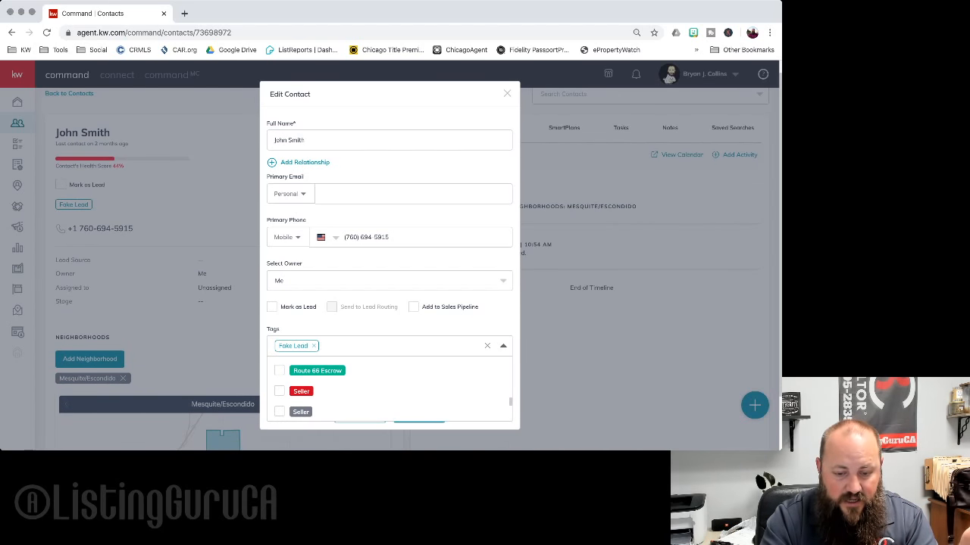
scroll(390, 388, "down", 1)
scroll(390, 388, "up", 1)
scroll(390, 388, "down", 1)
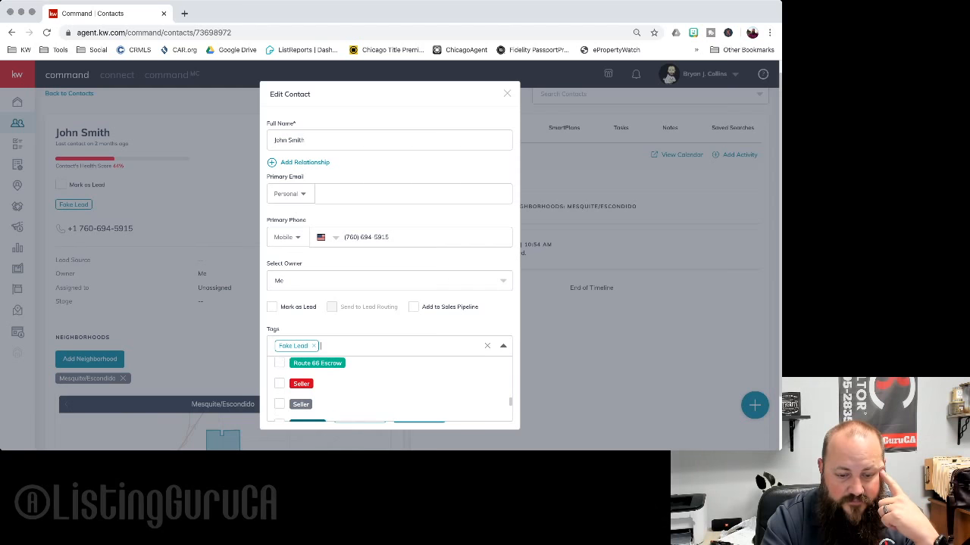
scroll(390, 388, "down", 1)
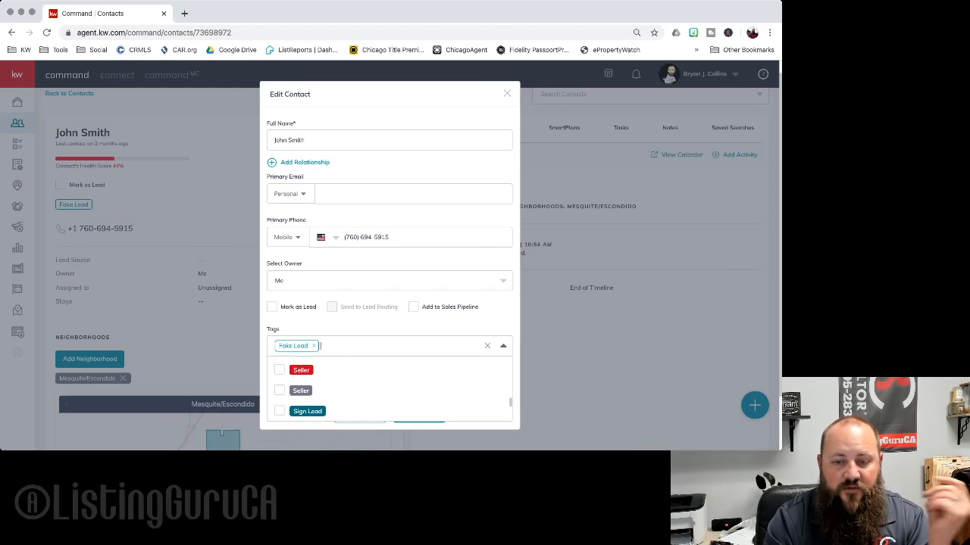
scroll(389, 387, "down", 1)
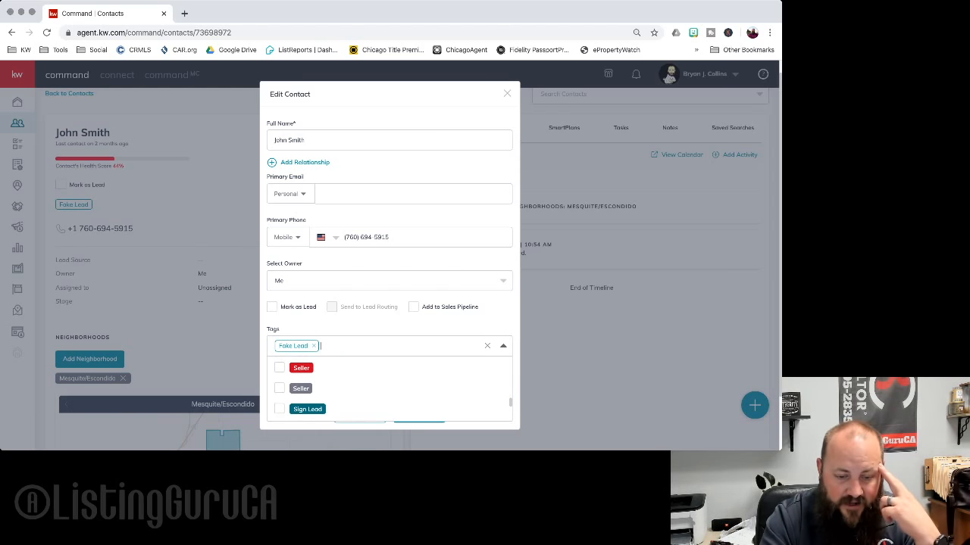
scroll(389, 388, "down", 1)
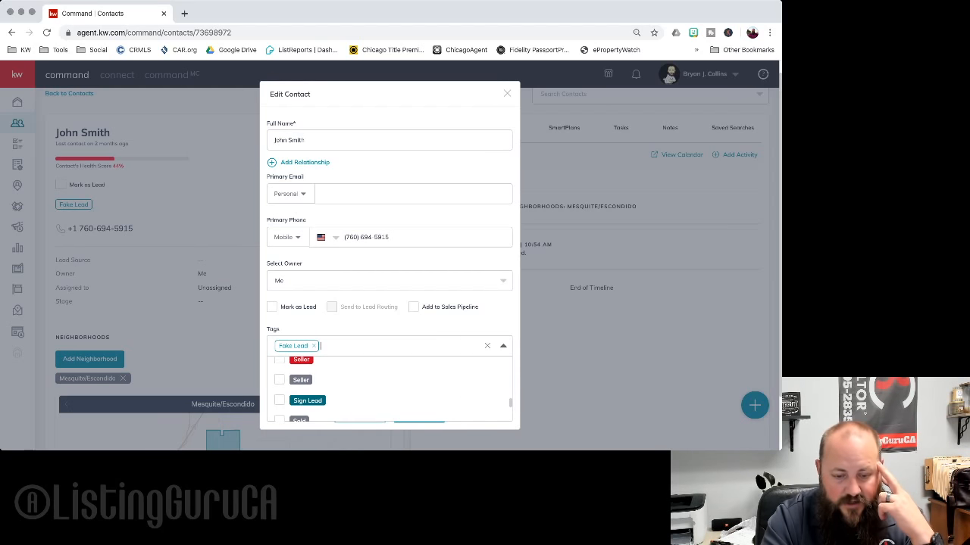
scroll(389, 388, "up", 2)
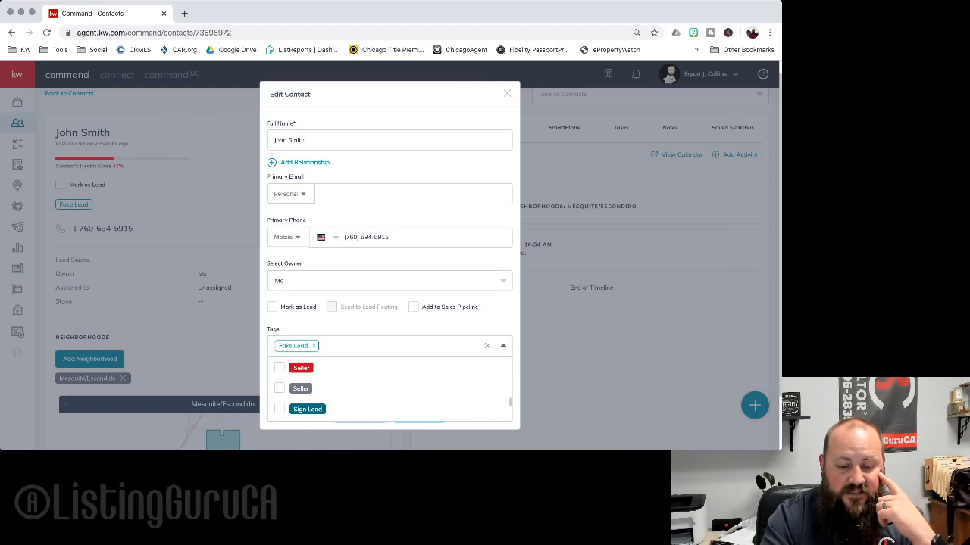
Step: Examine the Sold, Sphere, Student Class One and Student Class Two tags with their colors
scroll(389, 388, "down", 3)
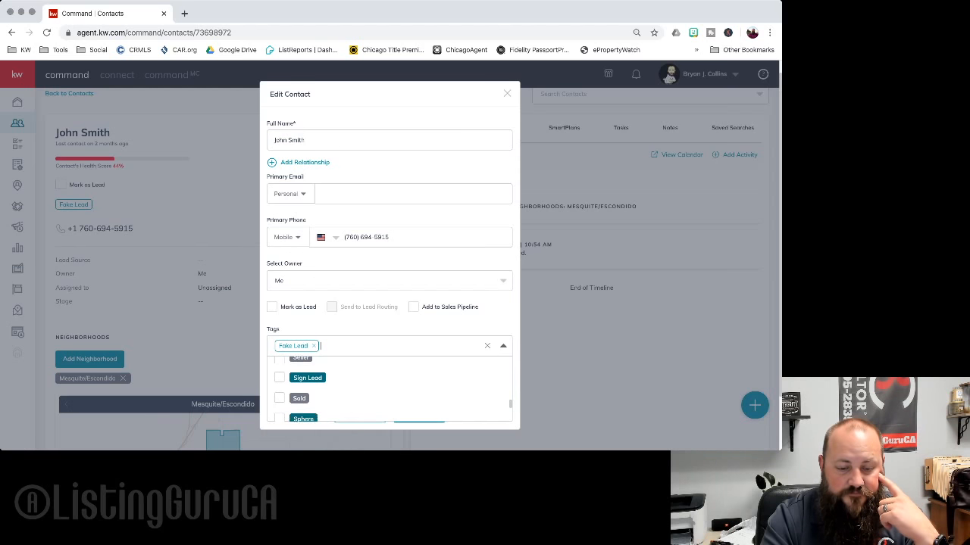
scroll(389, 389, "down", 1)
scroll(390, 388, "down", 2)
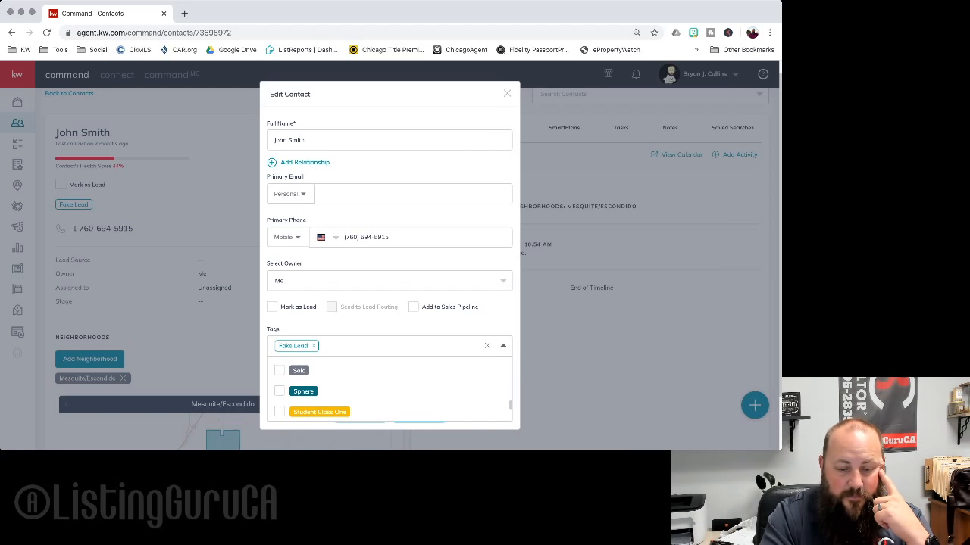
scroll(389, 390, "down", 2)
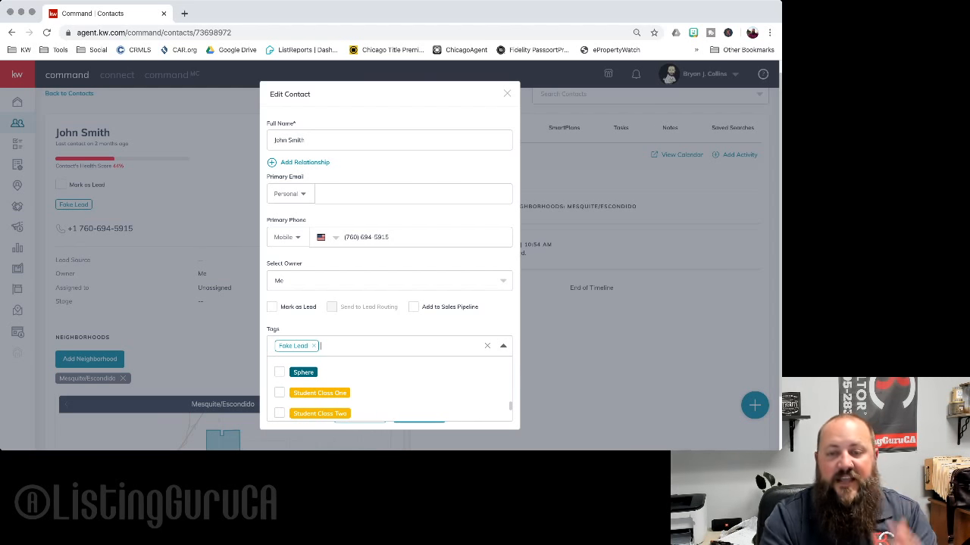
scroll(389, 390, "down", 1)
scroll(390, 390, "up", 1)
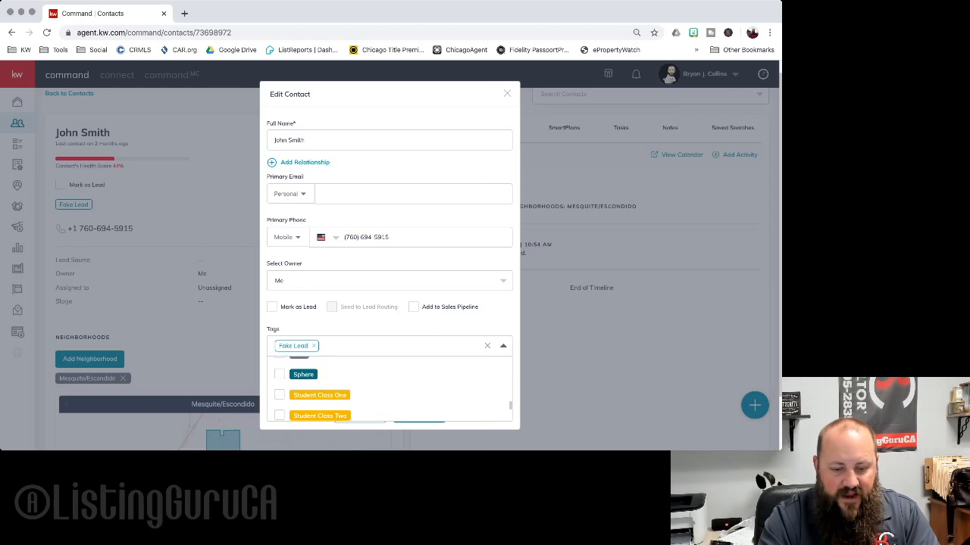
Step: Examine the remaining tags from Student Lead through Talent, Taxes, Test and Title Rep to Updesk
scroll(389, 388, "down", 5)
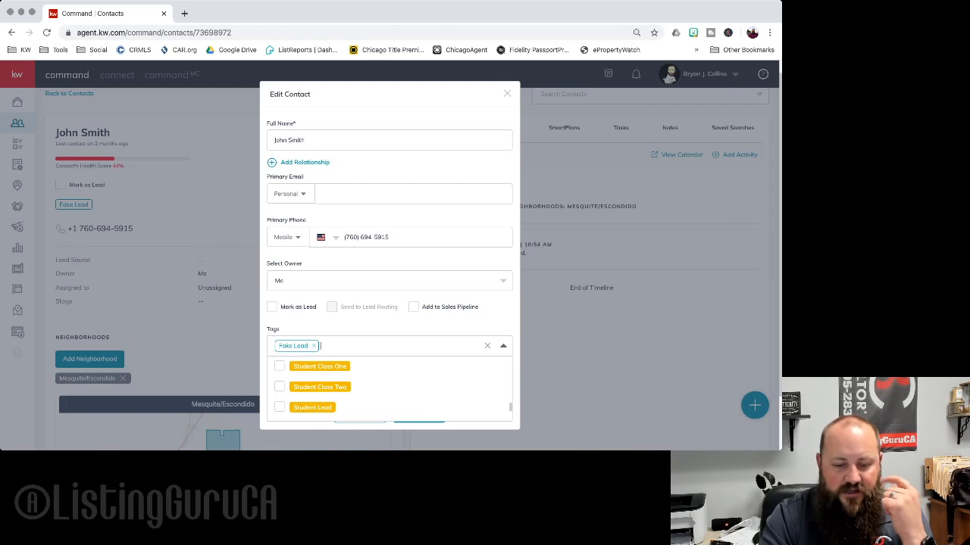
scroll(390, 388, "down", 1)
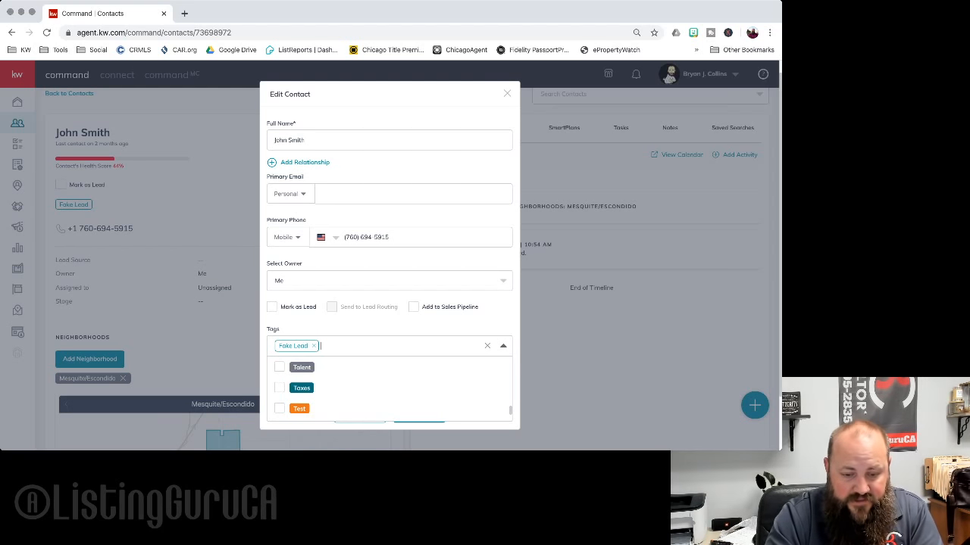
scroll(390, 388, "down", 1)
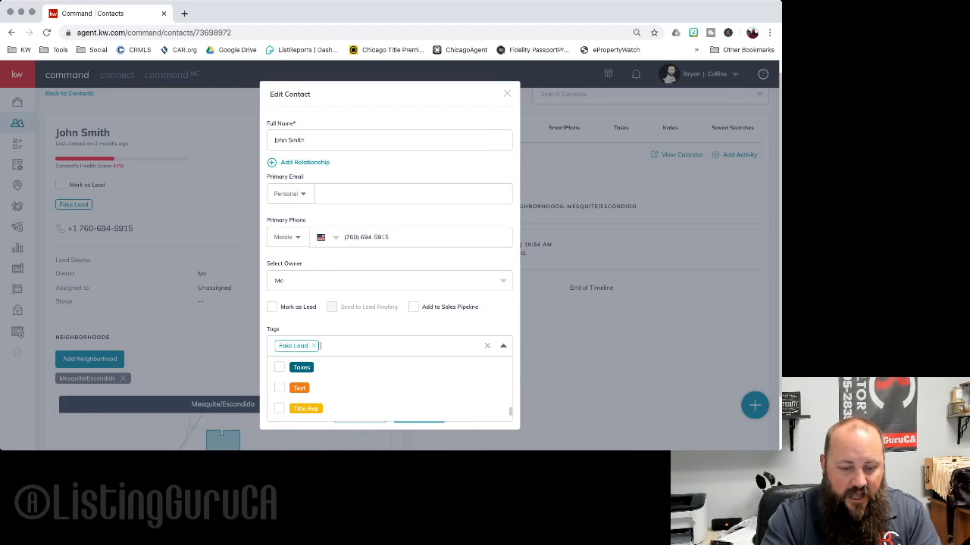
scroll(390, 388, "up", 1)
scroll(391, 388, "down", 1)
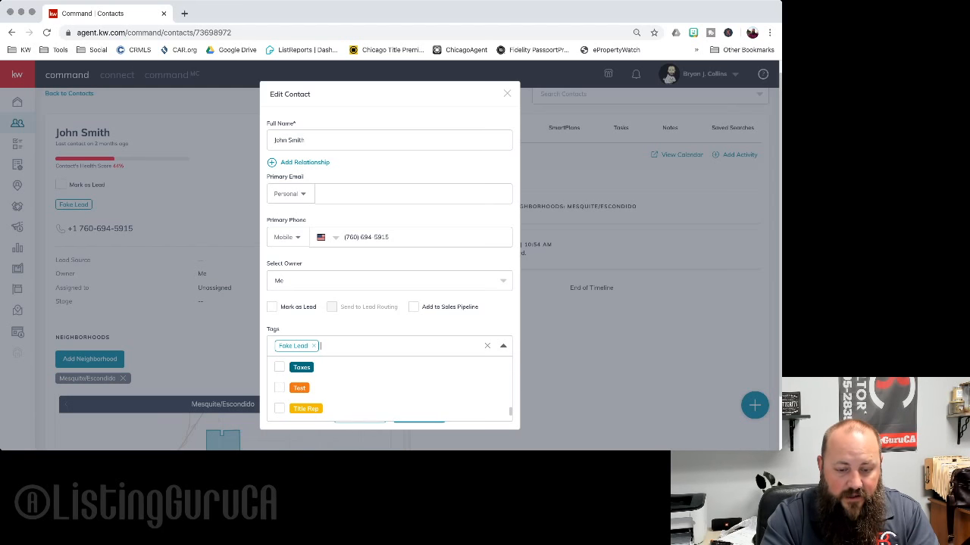
scroll(390, 388, "down", 1)
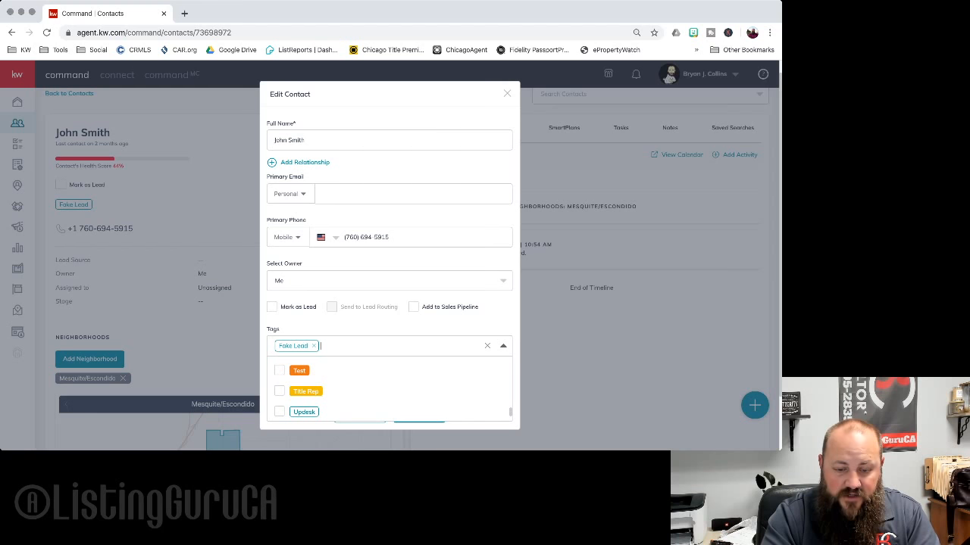
Step: Assign the Test tag to the contact and examine the Title Rep, Updesk, Updesk Lead and Vendor tags
left_click(280, 370)
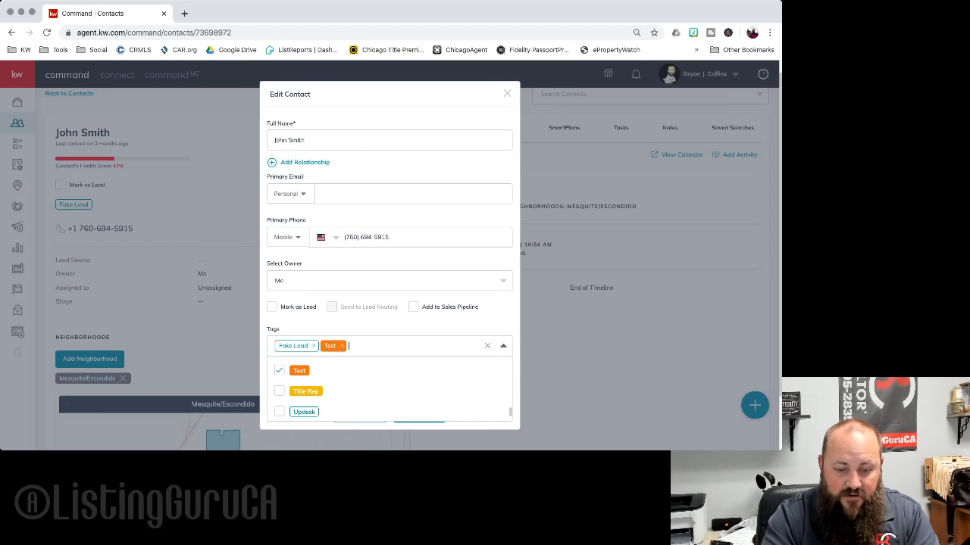
scroll(390, 390, "down", 1)
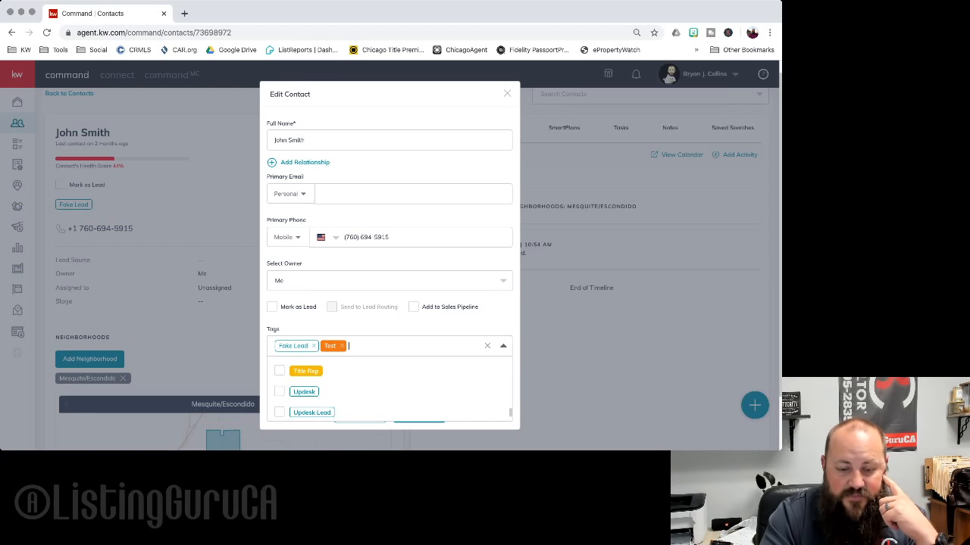
scroll(391, 390, "down", 1)
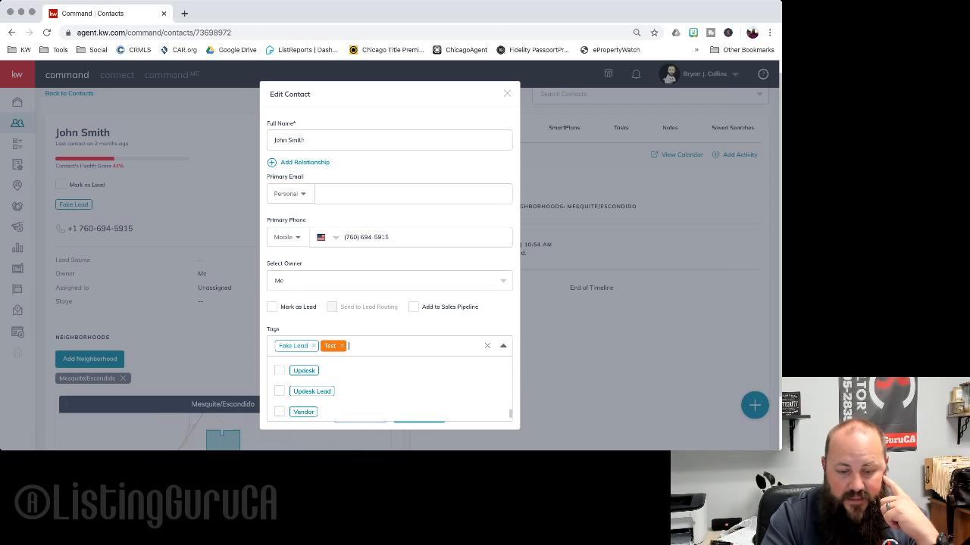
scroll(391, 391, "up", 1)
scroll(390, 390, "down", 1)
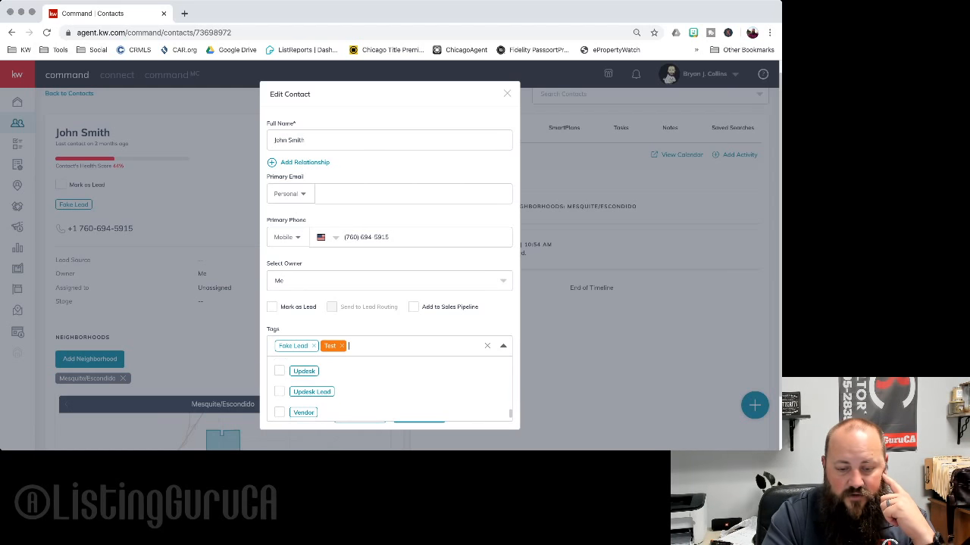
Step: Examine the Walk-in Lead, Walmart and With Lending tags and their colors
scroll(389, 390, "down", 1)
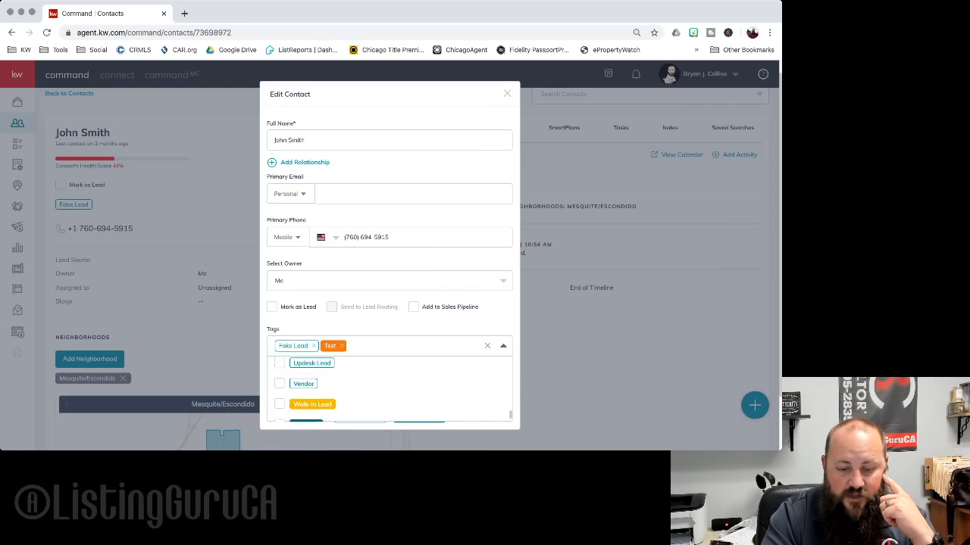
scroll(390, 390, "up", 1)
scroll(389, 389, "down", 1)
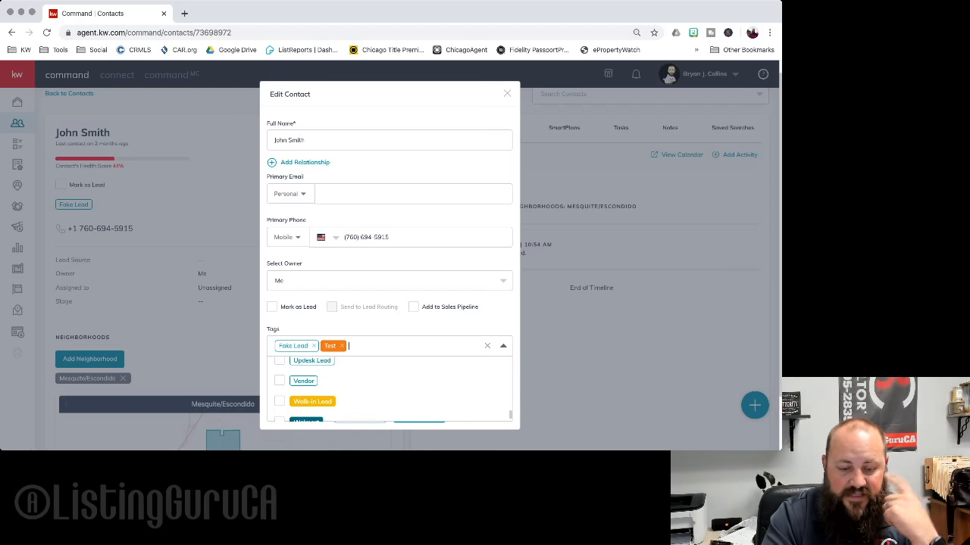
scroll(389, 390, "down", 1)
scroll(389, 389, "up", 2)
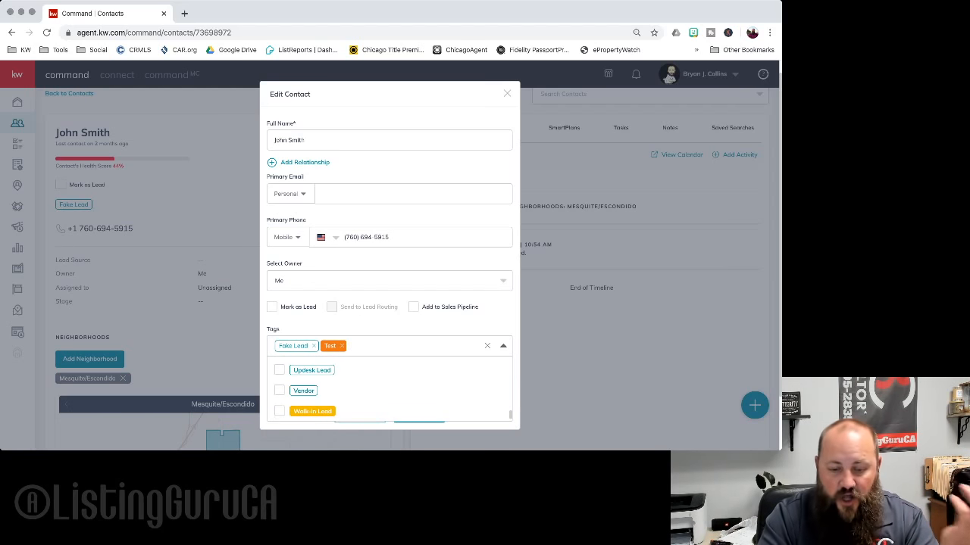
scroll(389, 389, "down", 3)
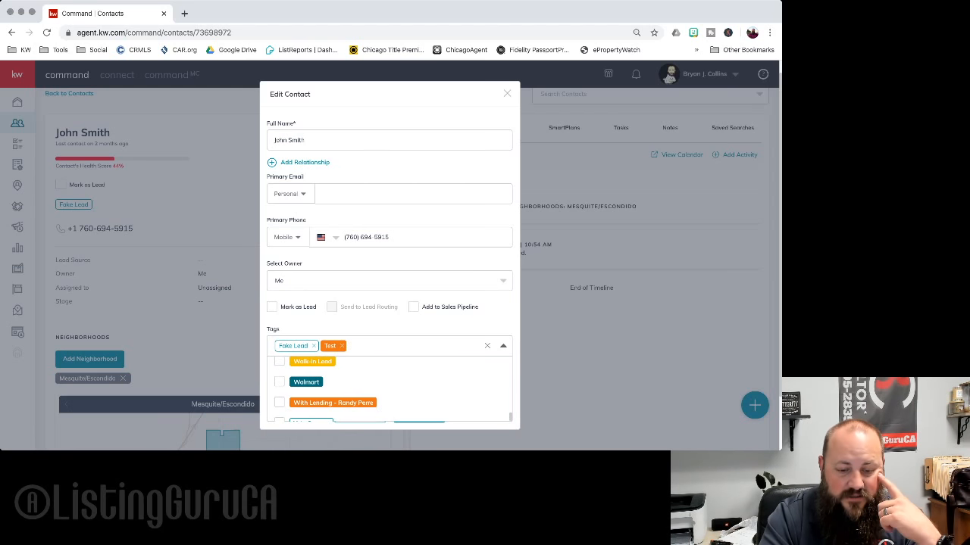
scroll(389, 389, "up", 1)
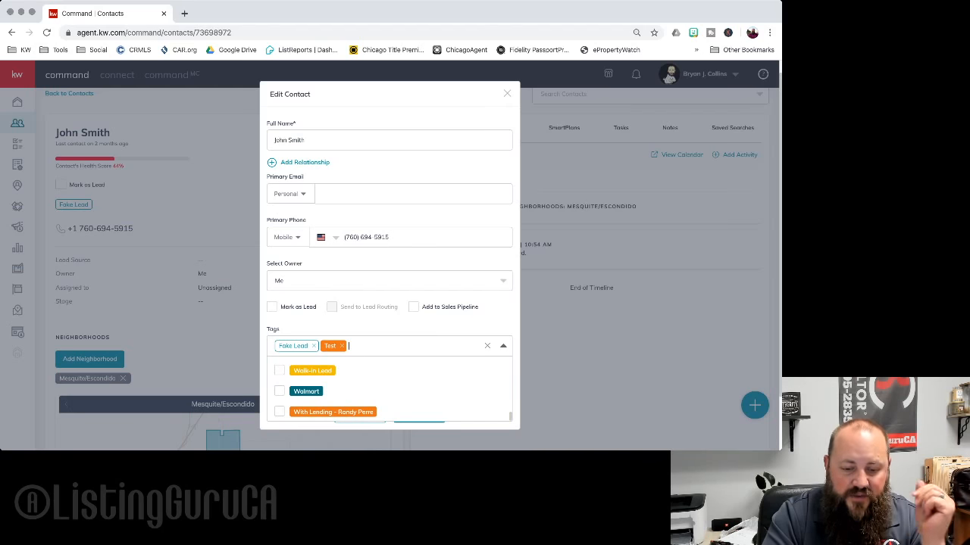
scroll(389, 386, "down", 1)
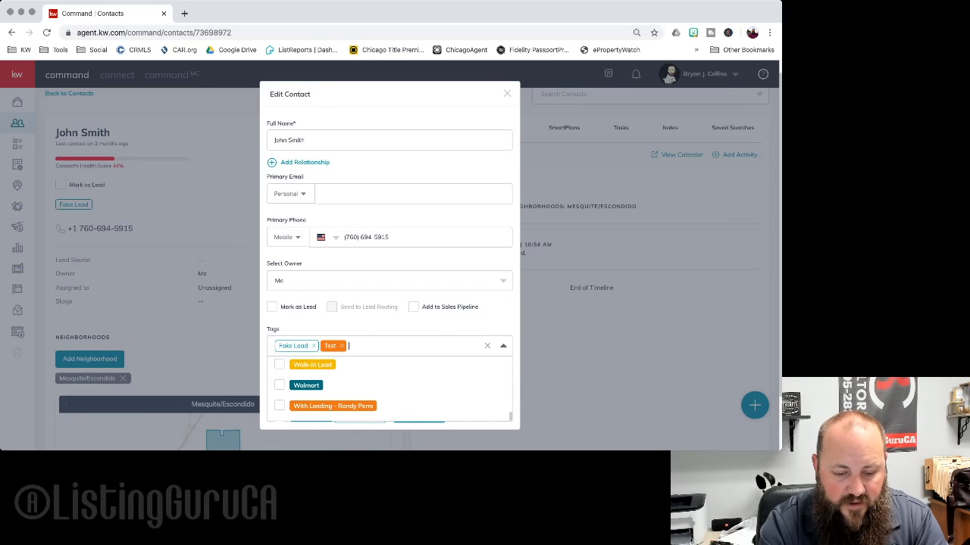
Step: Set up an orange custom tag named "With Lending - " followed by the lender's first name
type("With ")
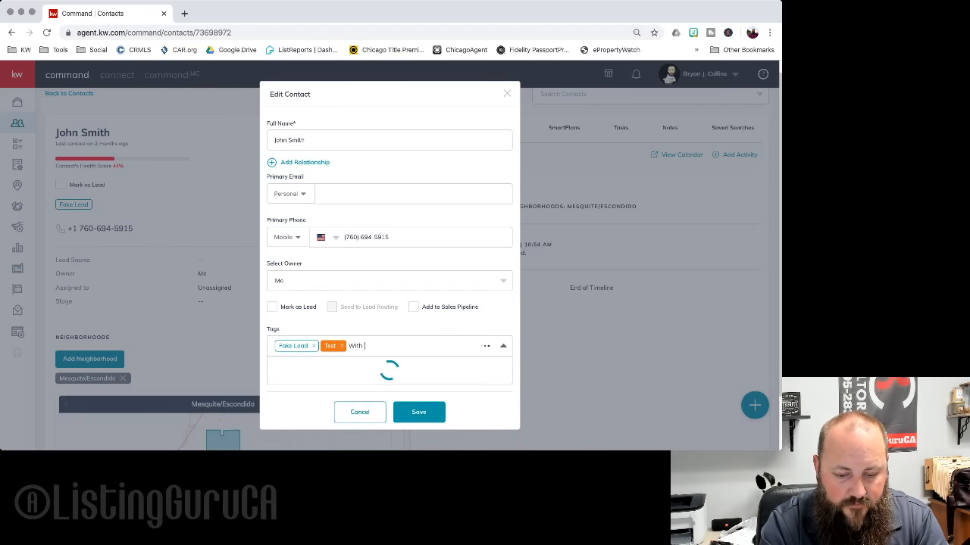
type("Lending - ")
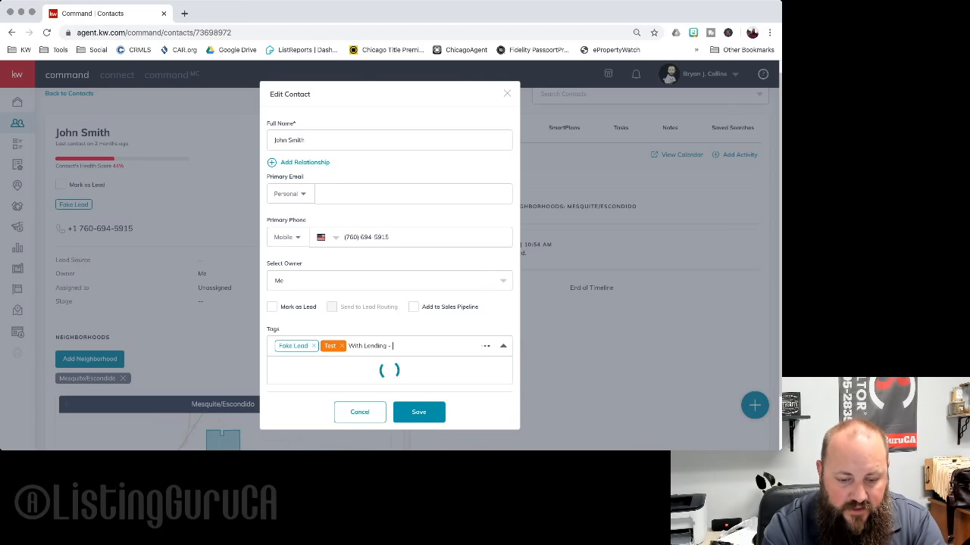
type("Down")
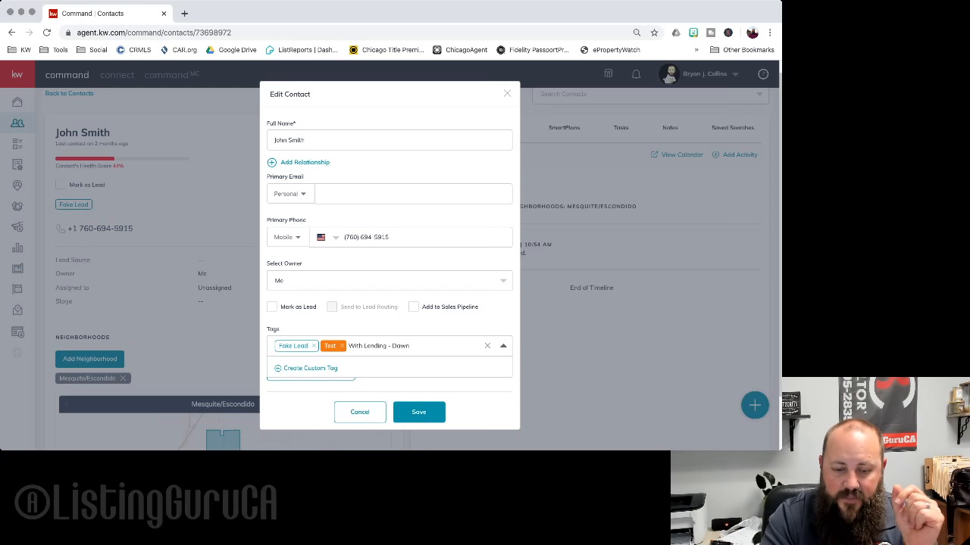
left_click(304, 368)
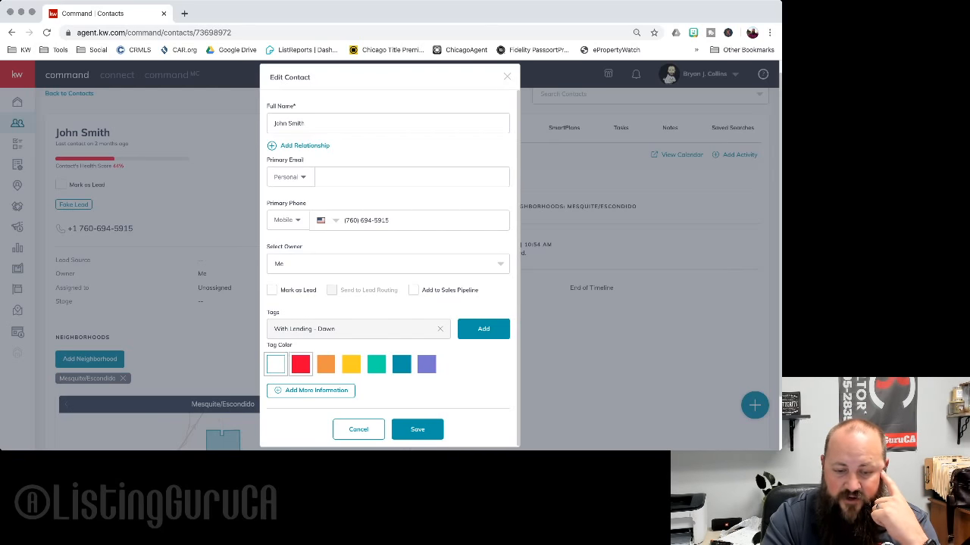
left_click(325, 364)
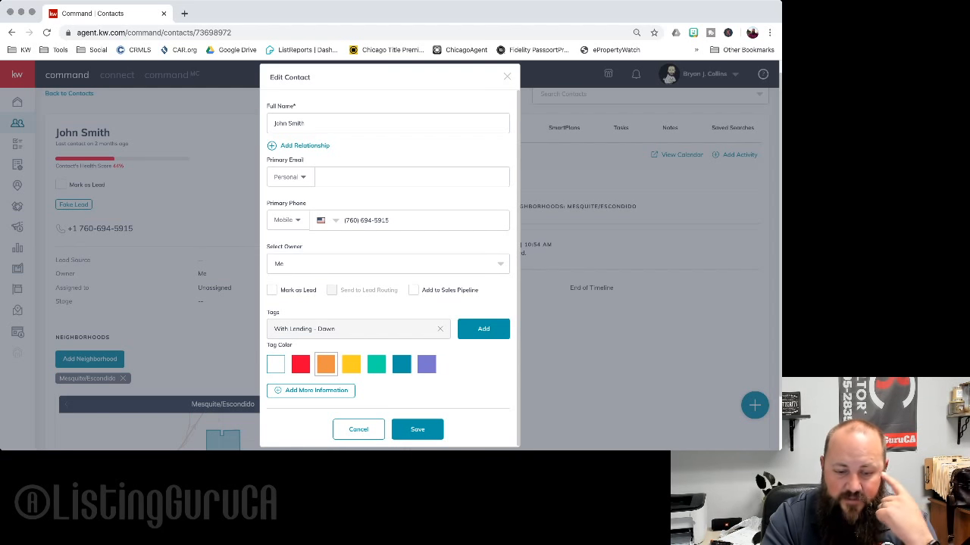
Step: Reveal the contact's additional information sections and add the orange custom lending tag to the contact
left_click(310, 390)
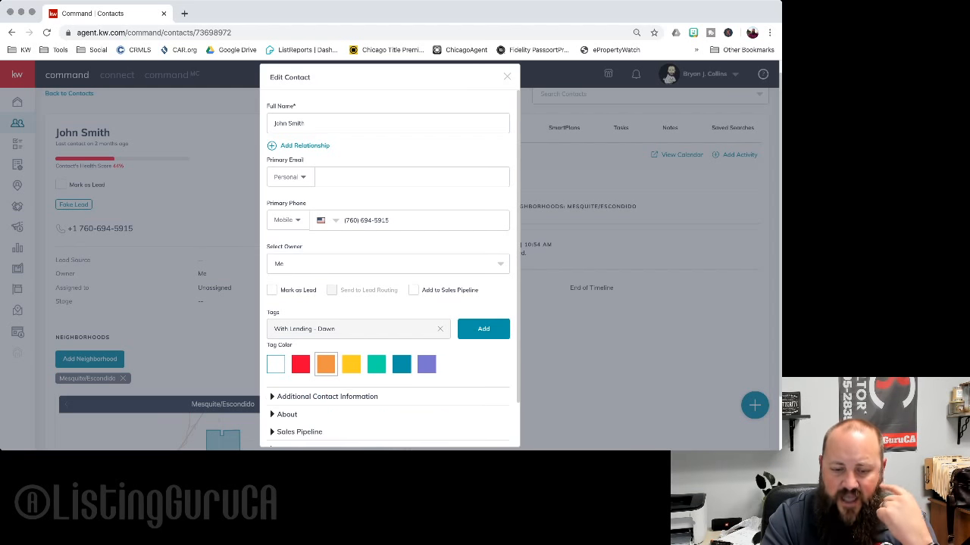
scroll(390, 268, "down", 1)
scroll(390, 268, "up", 1)
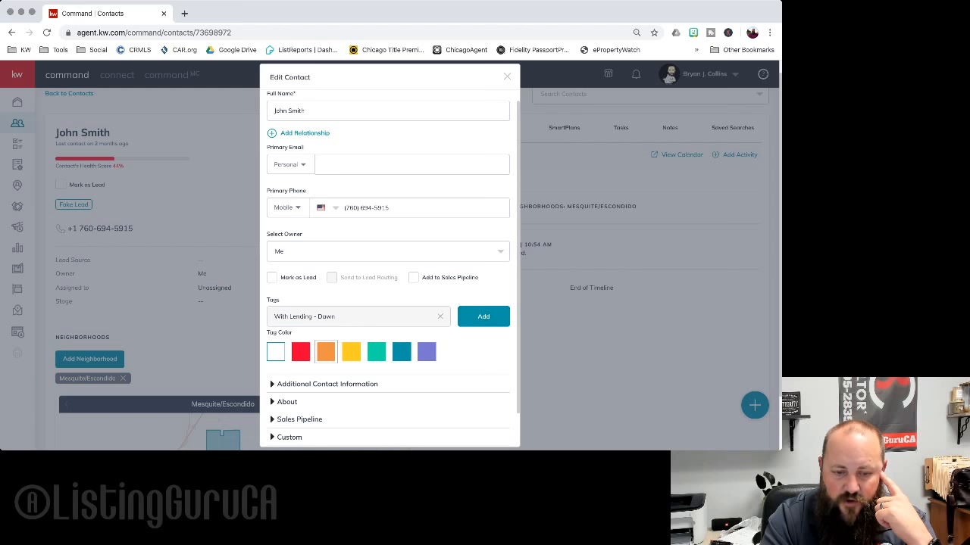
scroll(390, 268, "down", 1)
scroll(390, 268, "up", 1)
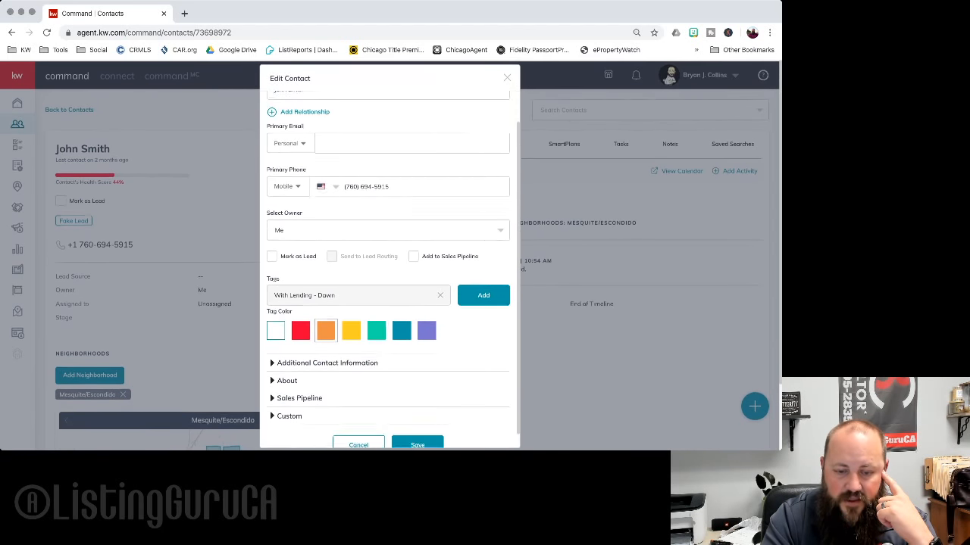
scroll(389, 268, "down", 1)
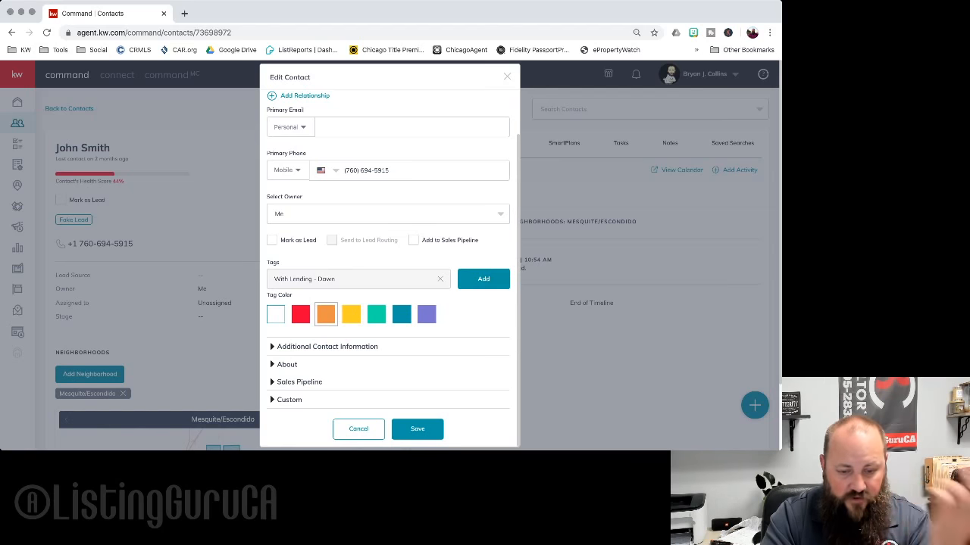
left_click(483, 278)
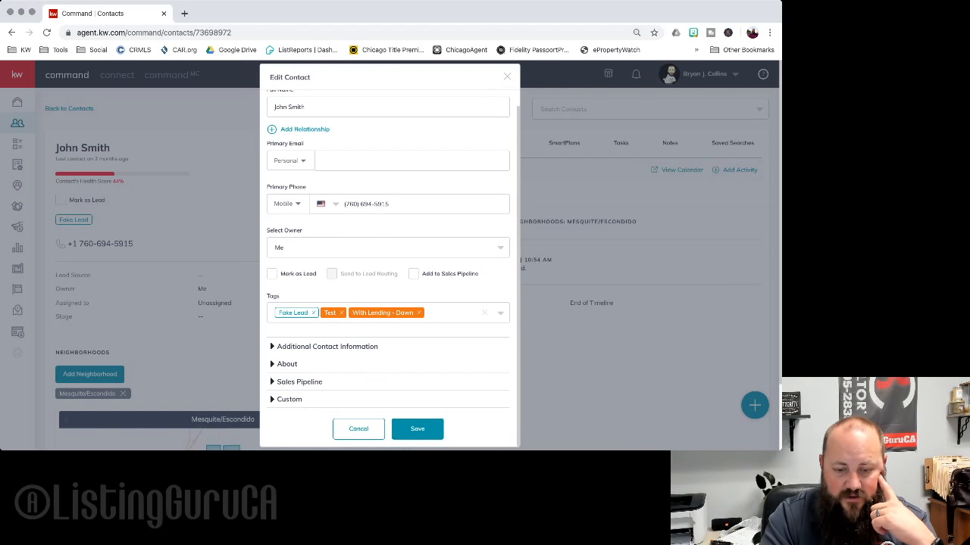
Step: Find the existing Yelp Contact tag in the tag list and assign it to the contact
left_click(500, 313)
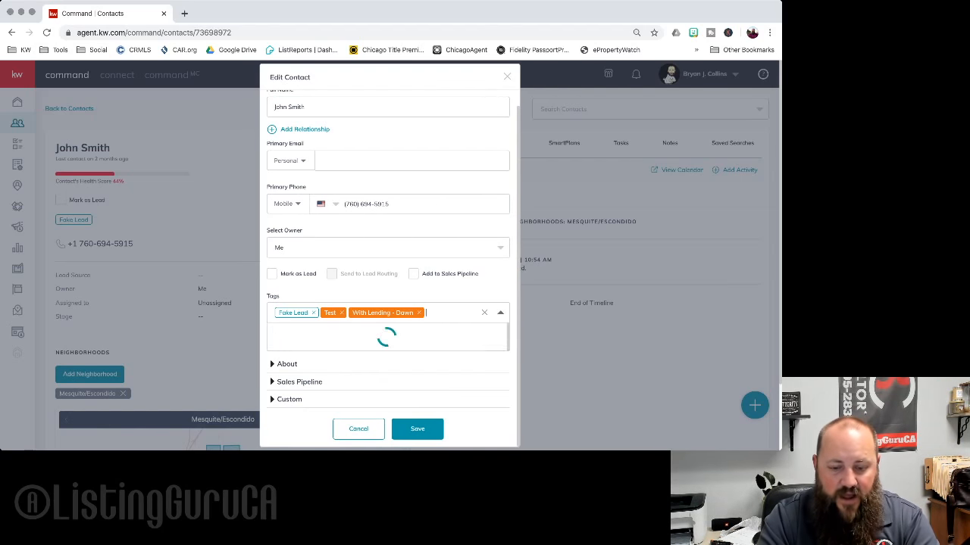
scroll(388, 356, "down", 10)
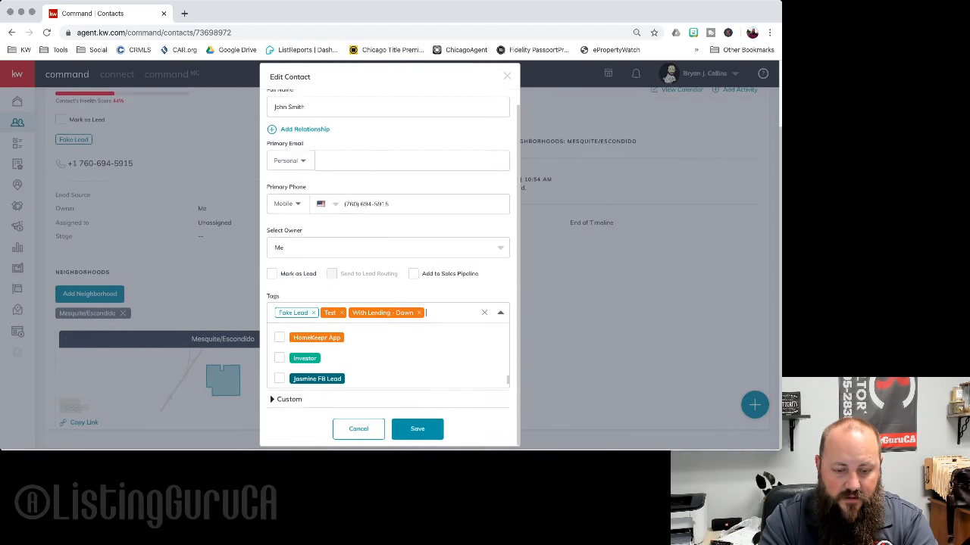
scroll(388, 356, "down", 5)
scroll(387, 356, "down", 3)
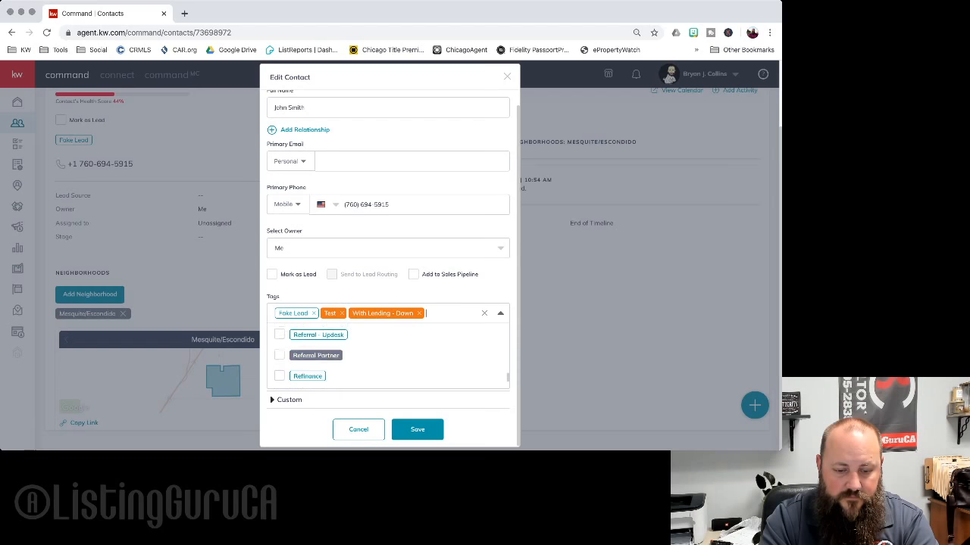
scroll(388, 357, "down", 5)
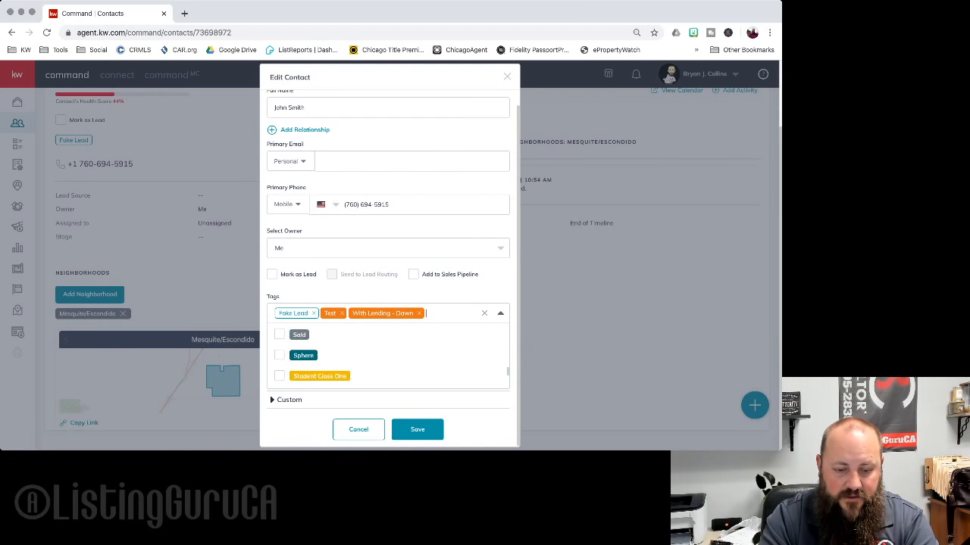
scroll(387, 356, "down", 1)
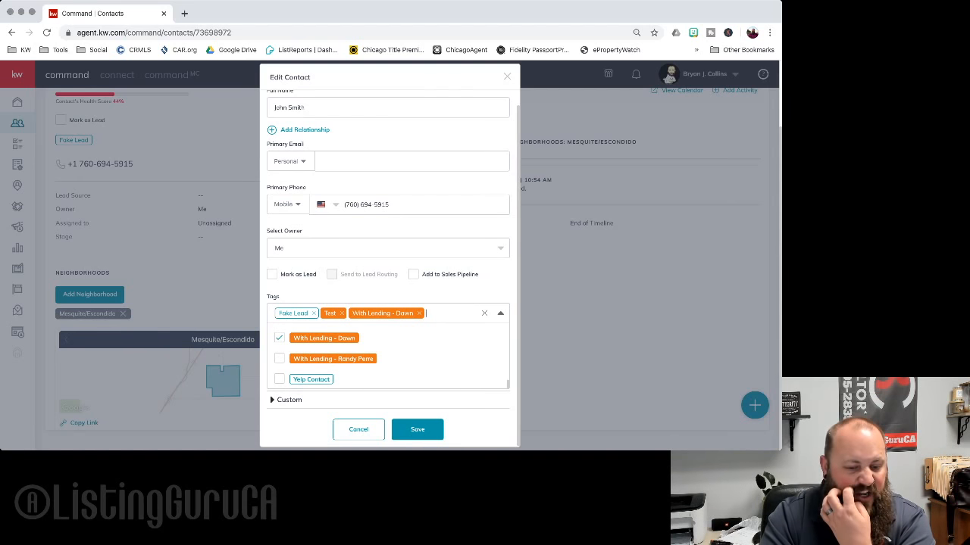
left_click(280, 378)
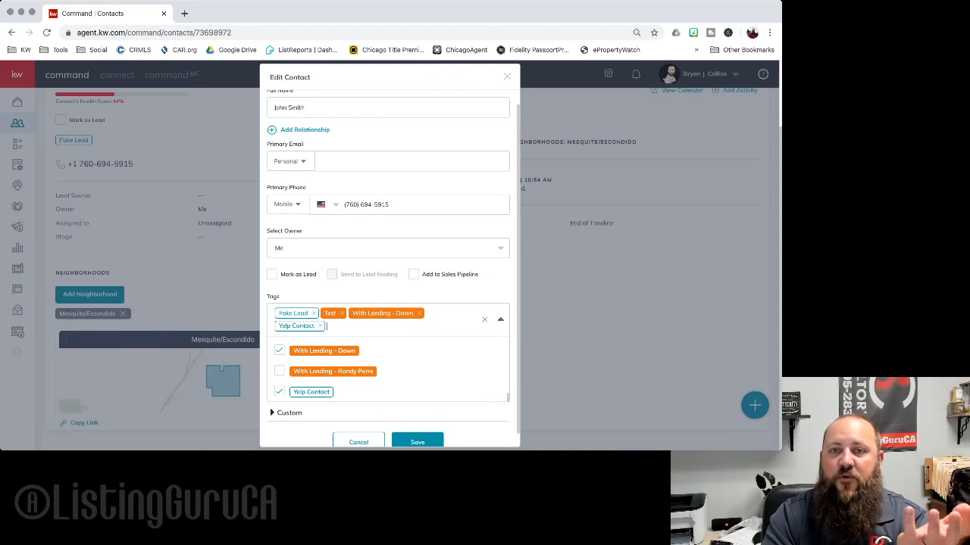
left_click(394, 295)
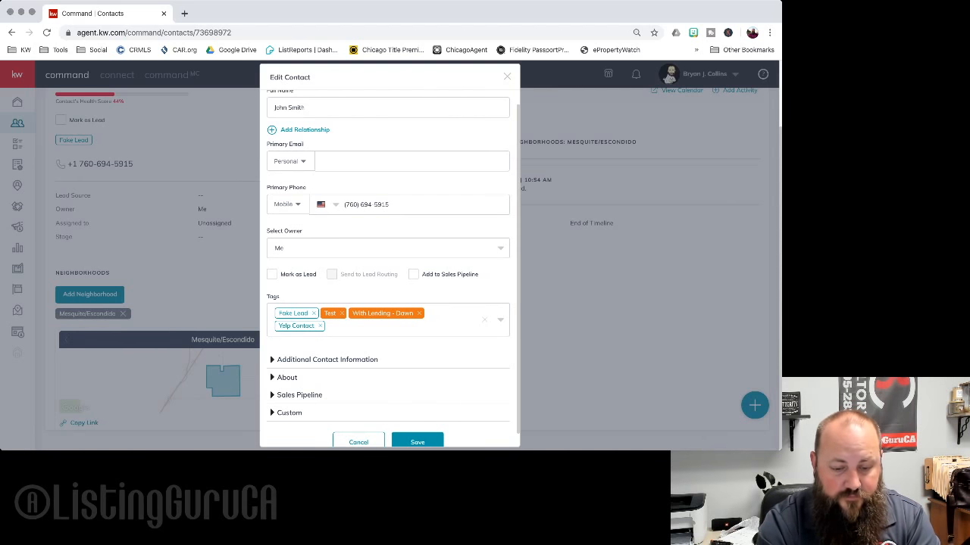
Step: Create a red custom tag named "YouTube Lead" and add it to the contact
left_click(378, 325)
type("YouTube")
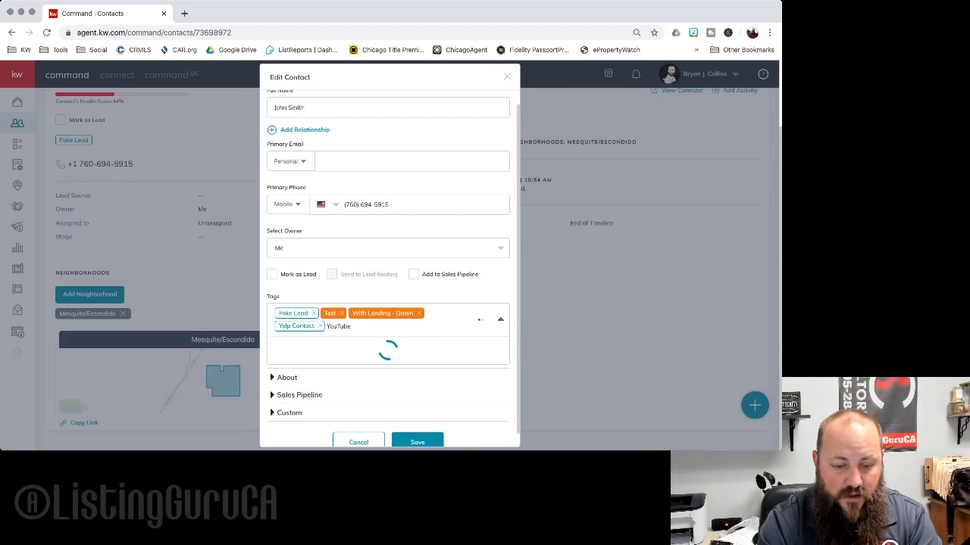
type(" Lead")
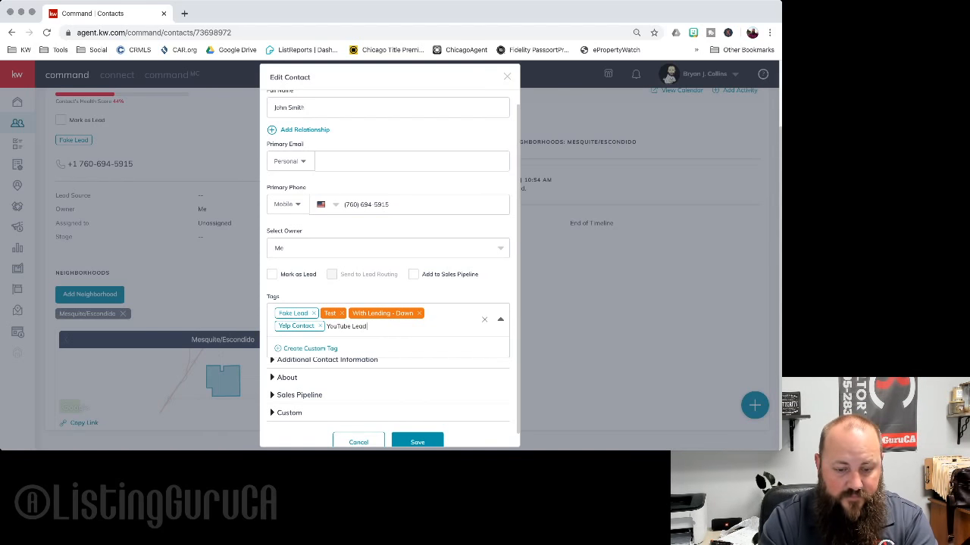
left_click(306, 348)
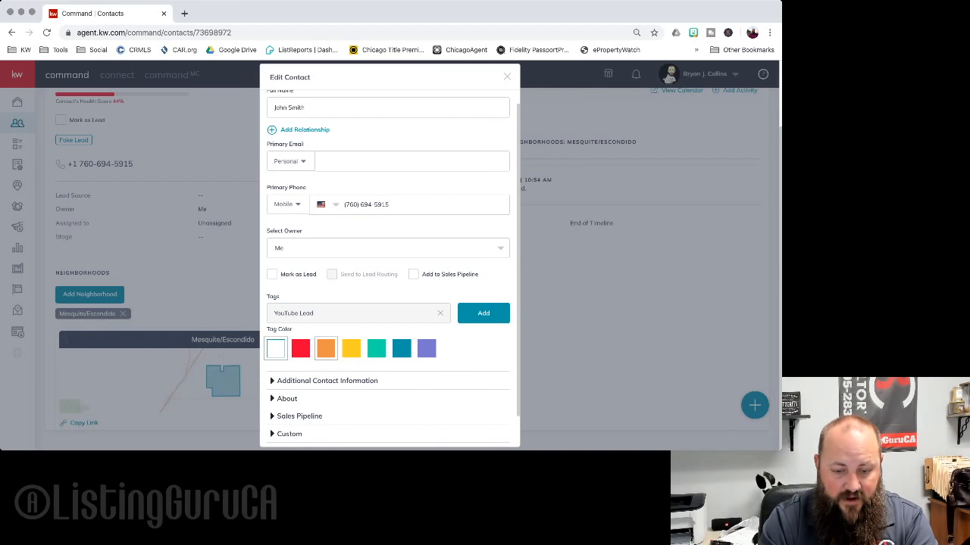
left_click(300, 349)
left_click(483, 313)
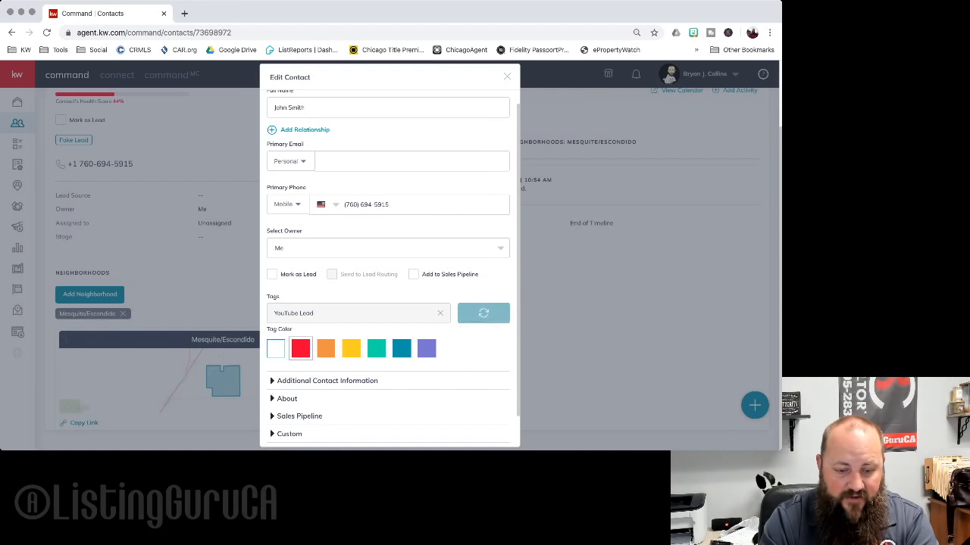
Step: Expand Additional Contact Information to look over its fields, and save the contact with its new tags
left_click(327, 360)
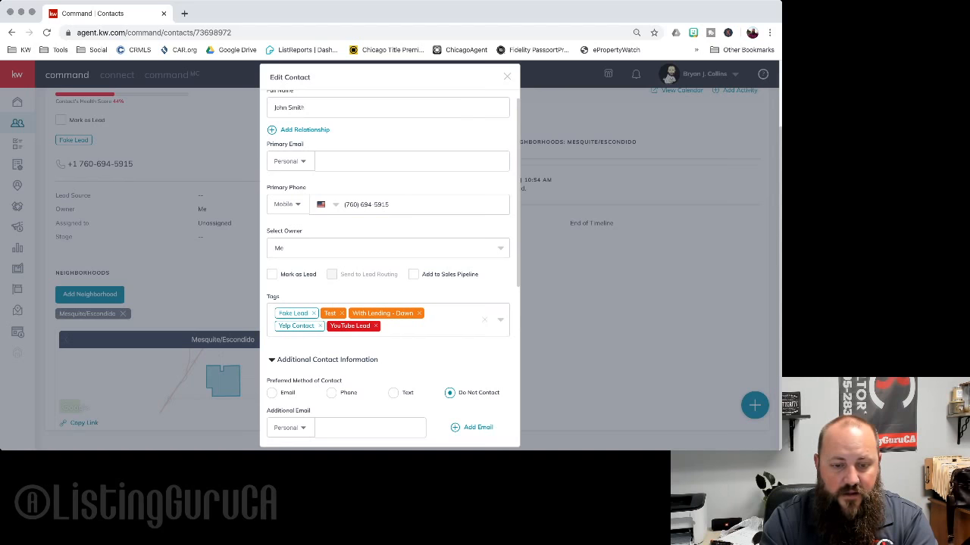
scroll(388, 266, "up", 1)
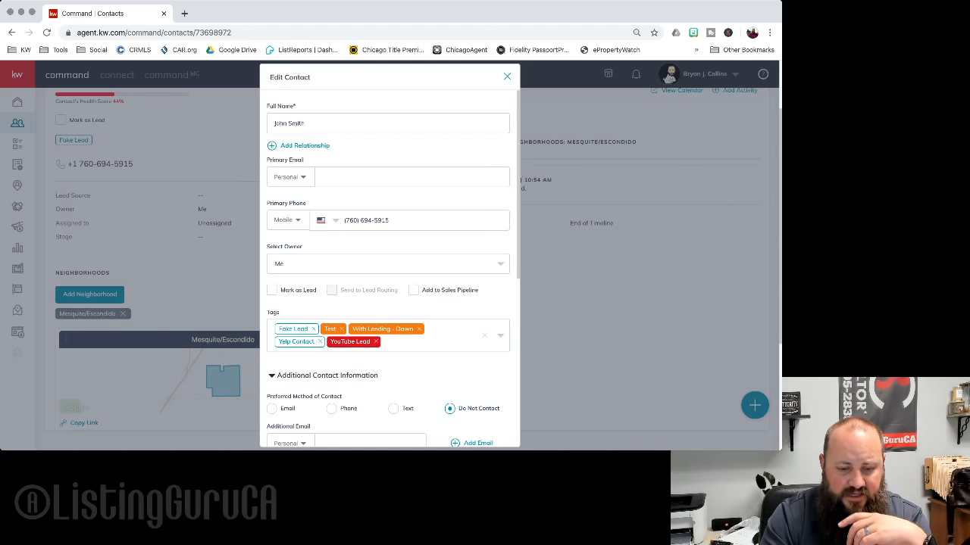
scroll(417, 424, "down", 5)
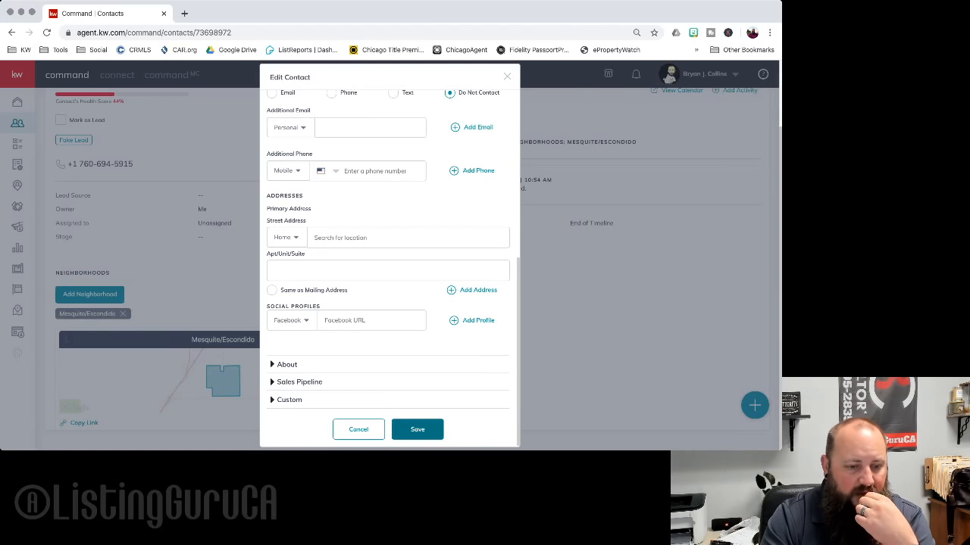
left_click(416, 429)
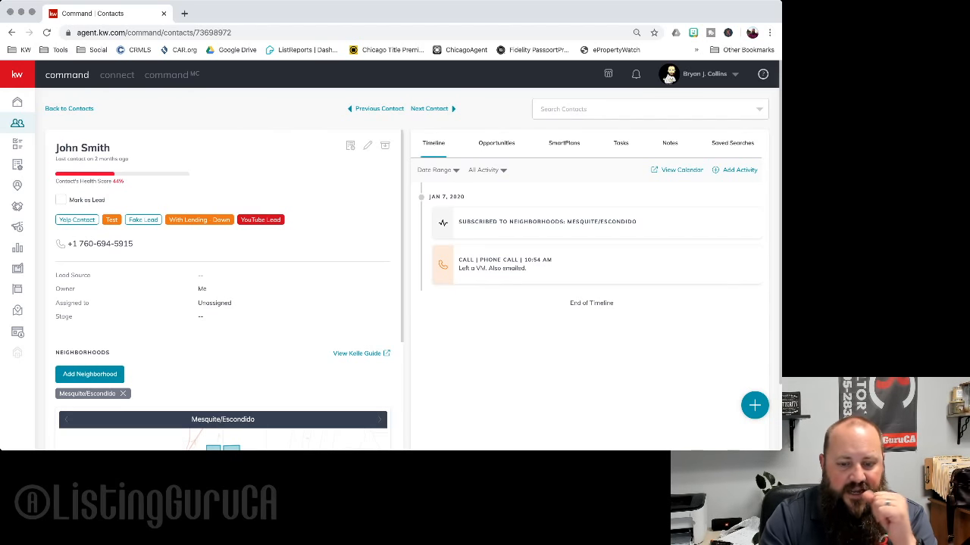
Step: Return to the contact list and select all three training contacts for a bulk action
left_click(69, 109)
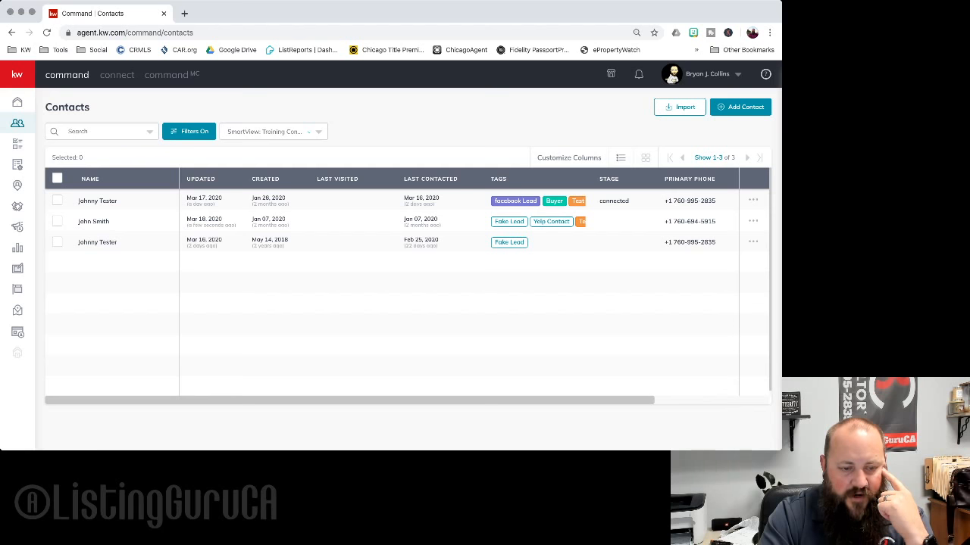
left_click(57, 178)
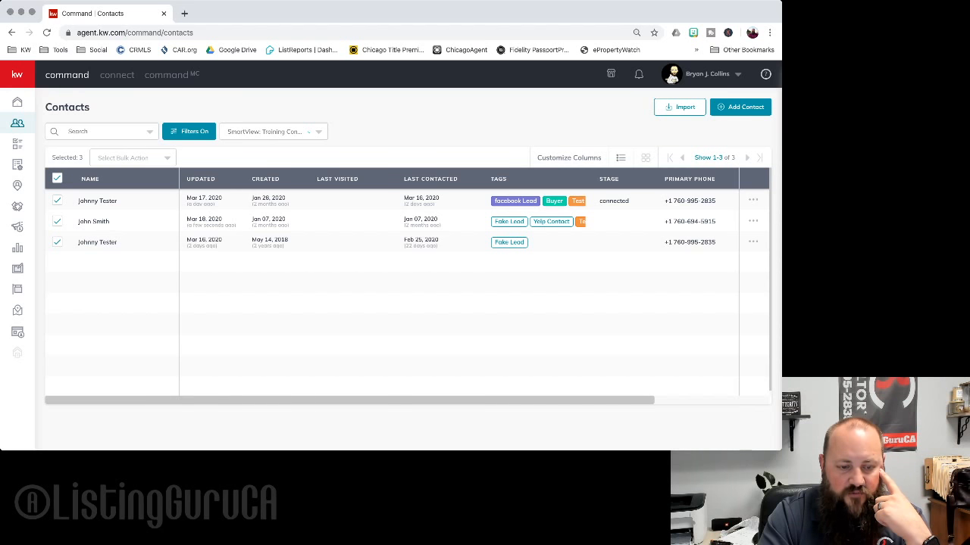
left_click(57, 221)
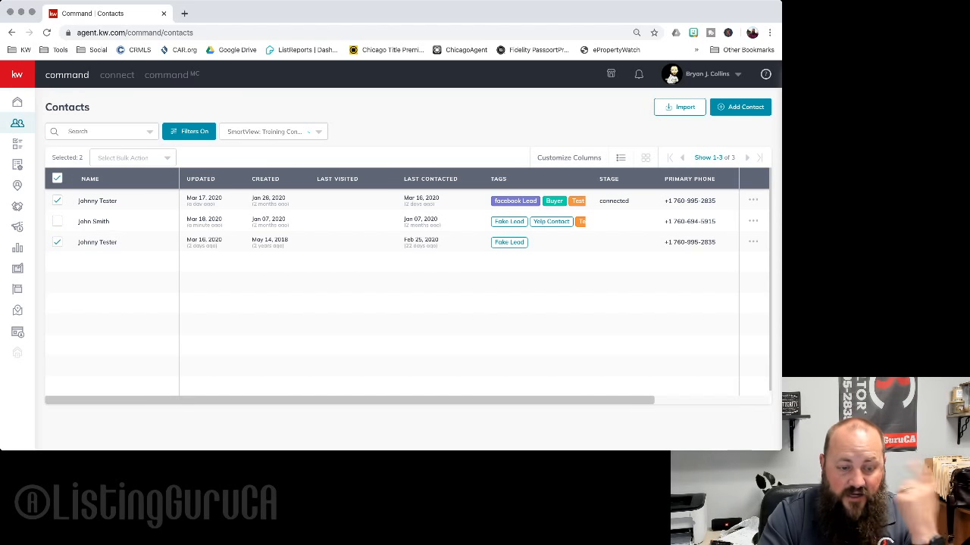
left_click(57, 241)
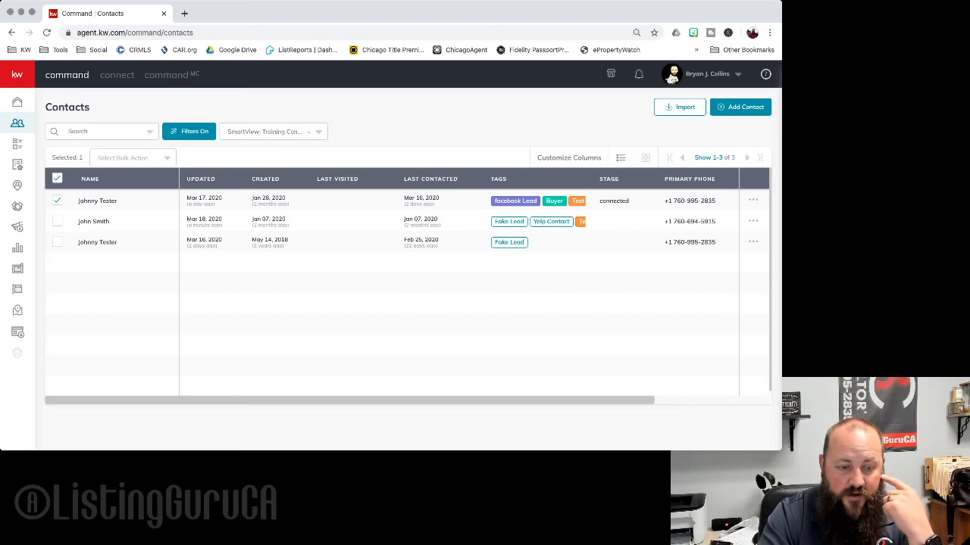
left_click(57, 200)
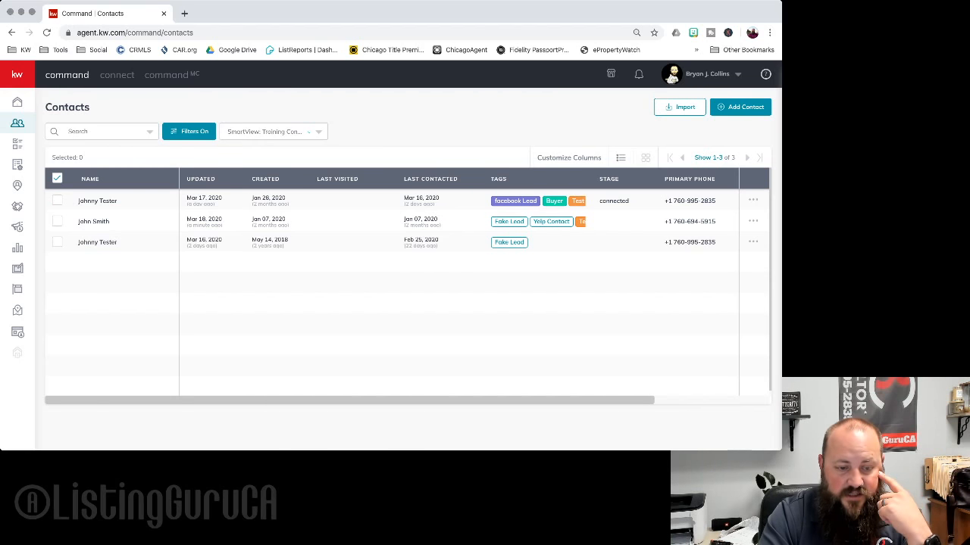
left_click(57, 200)
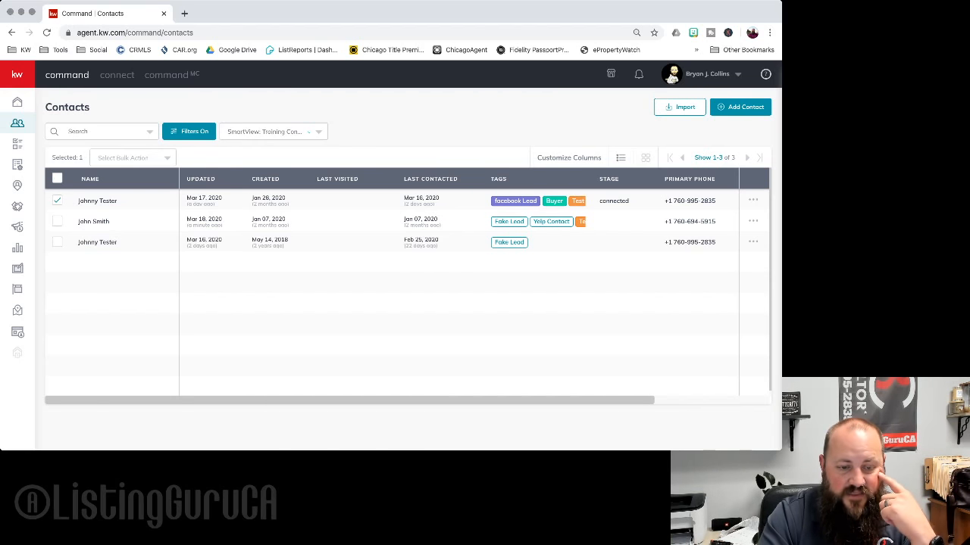
left_click(57, 221)
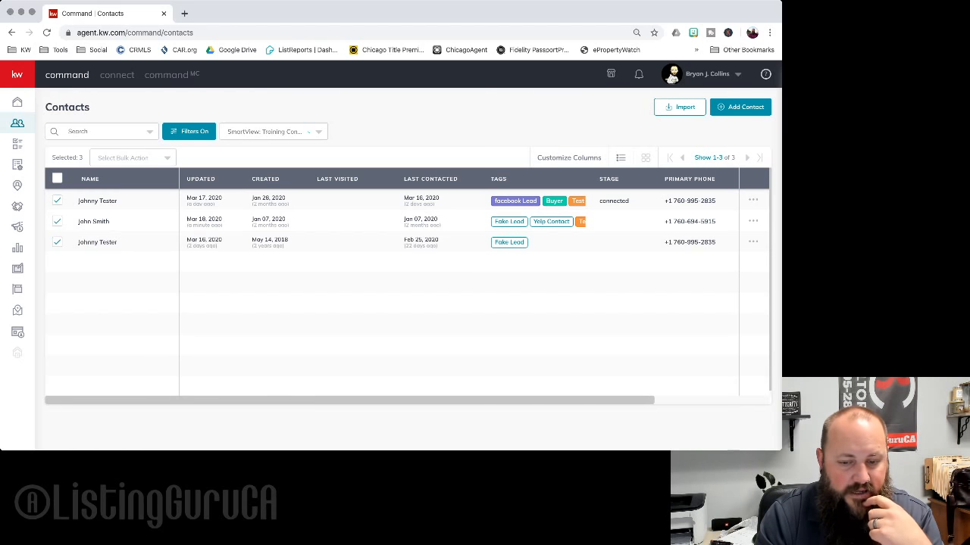
Step: Bulk-add the existing Kelle tag to the three selected contacts and submit it
left_click(134, 157)
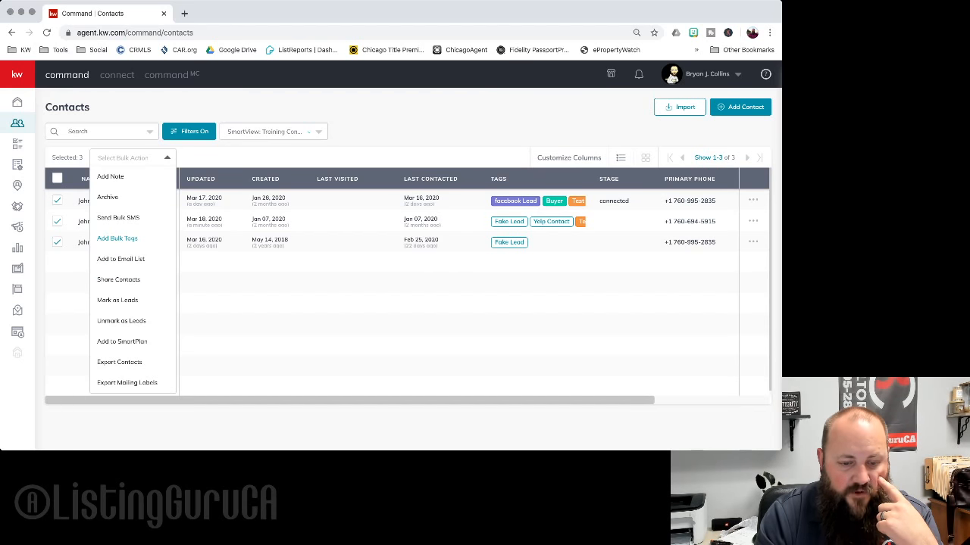
left_click(117, 238)
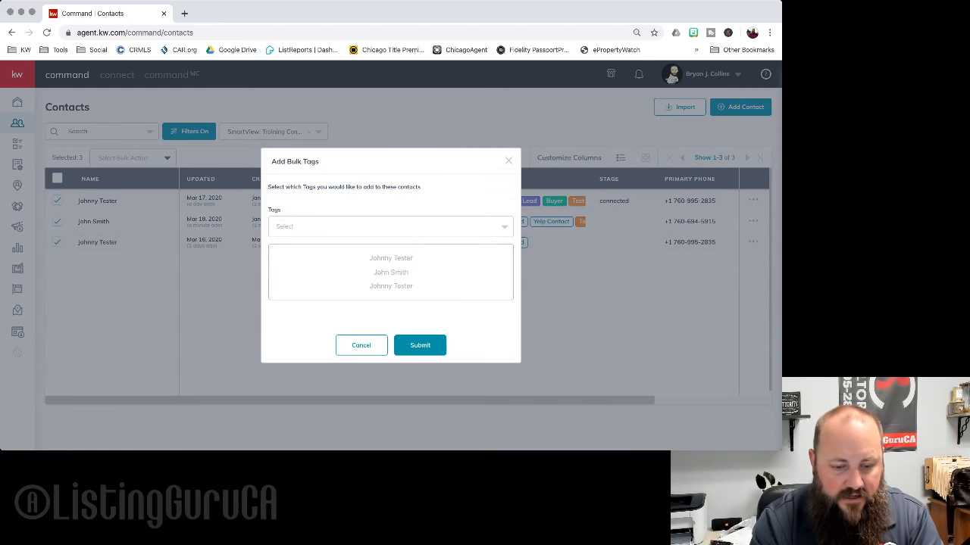
left_click(390, 226)
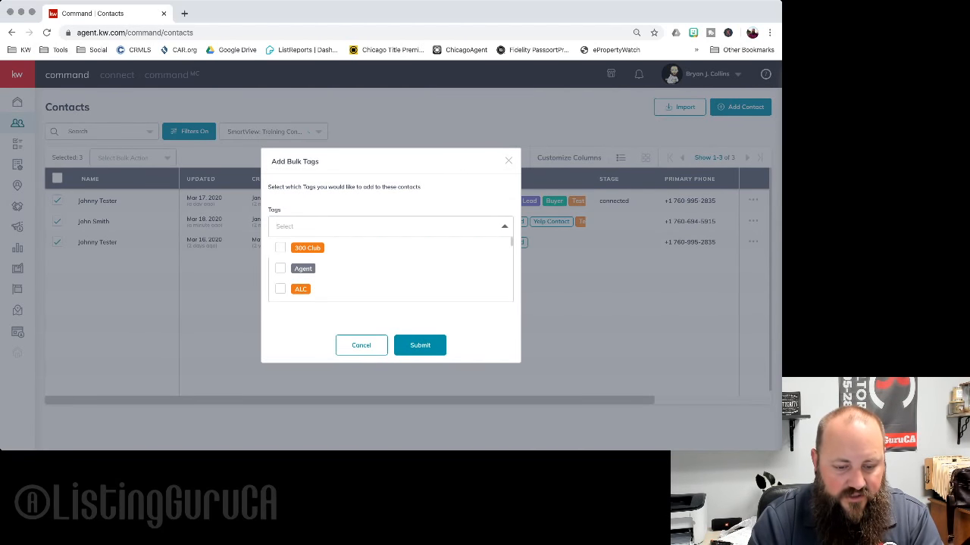
scroll(390, 270, "down", 2)
scroll(390, 270, "down", 5)
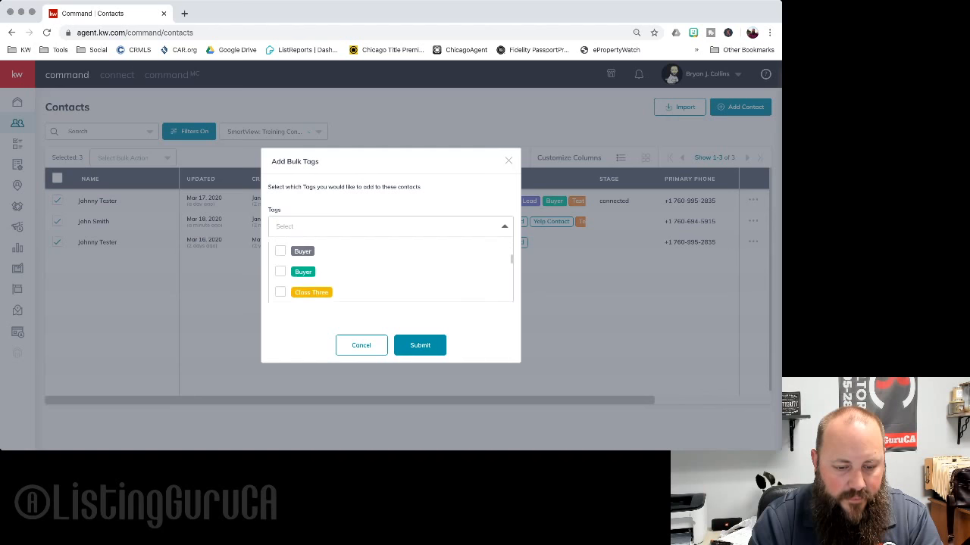
scroll(390, 270, "down", 6)
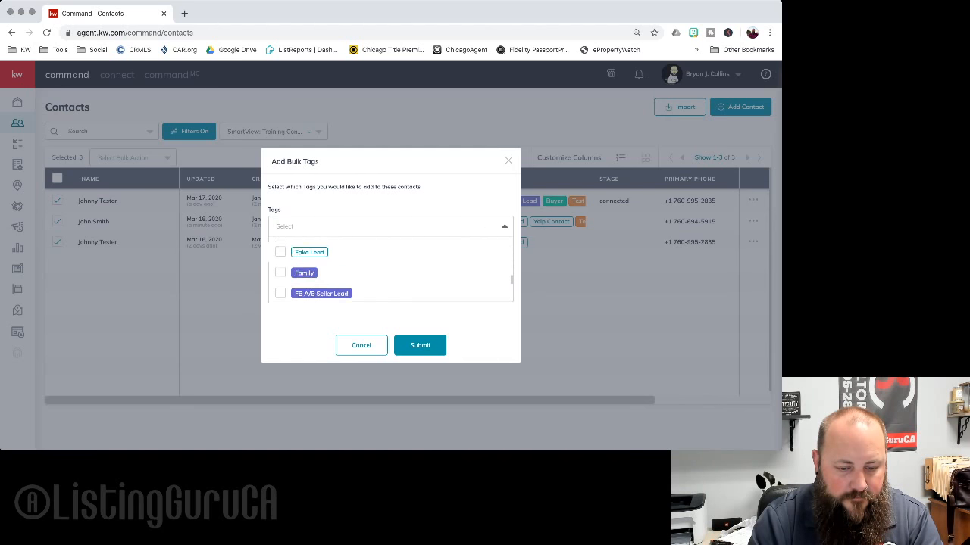
scroll(390, 269, "down", 2)
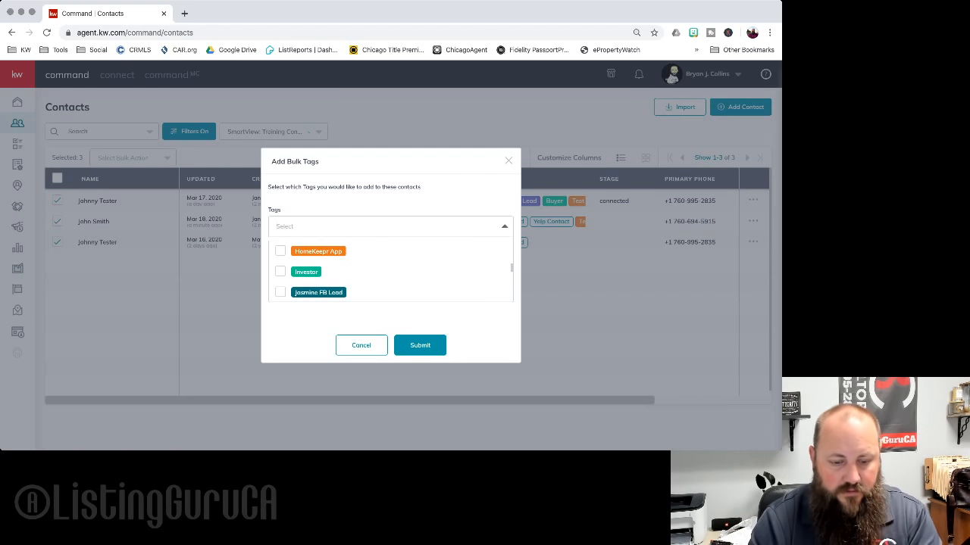
scroll(390, 270, "down", 5)
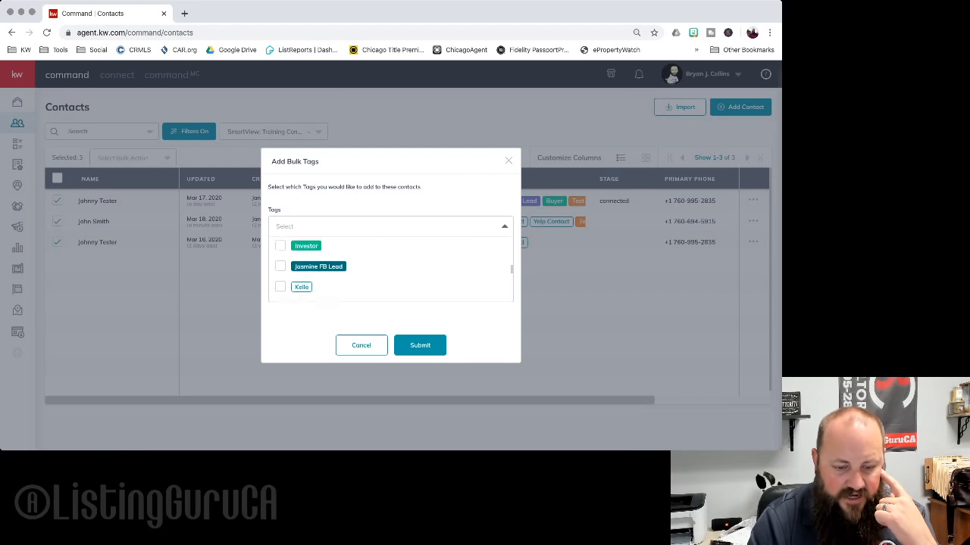
scroll(390, 270, "up", 1)
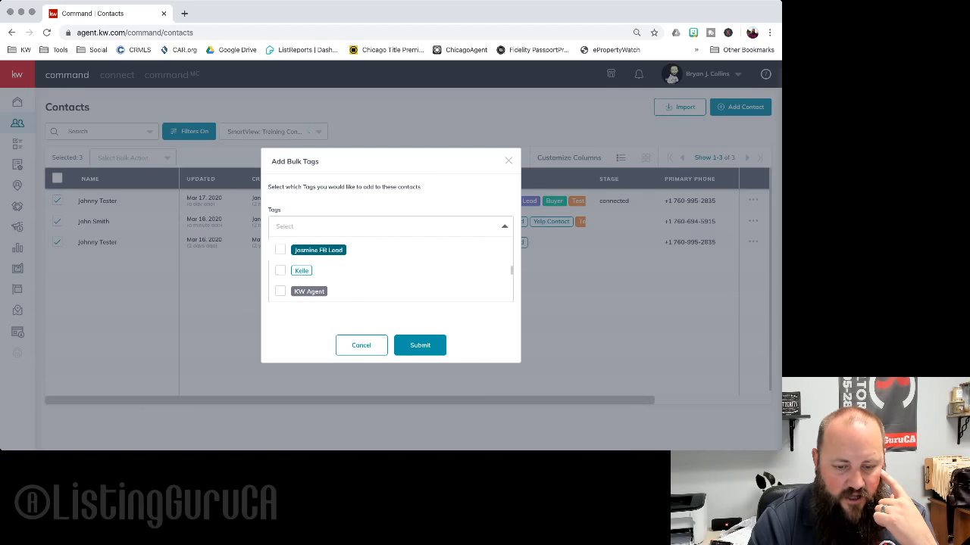
left_click(281, 270)
left_click(504, 226)
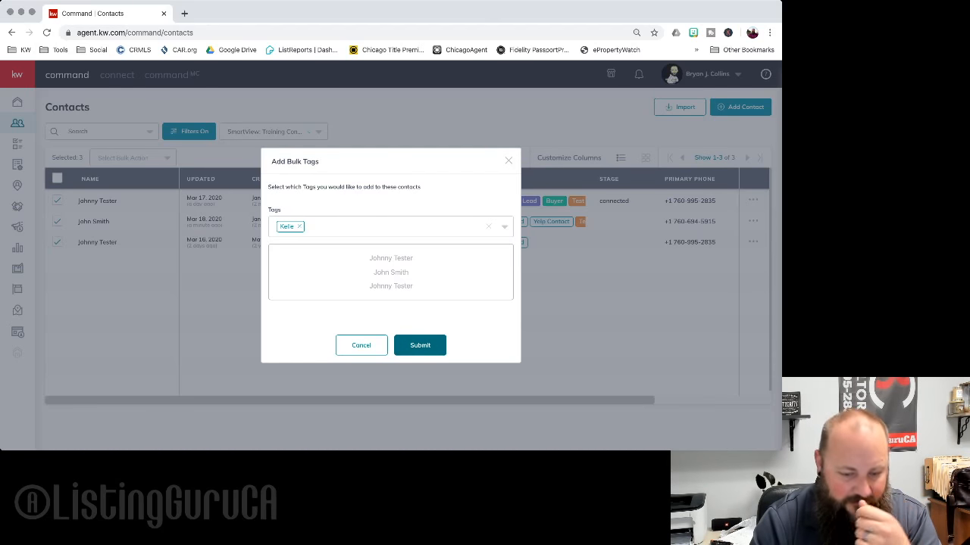
left_click(419, 346)
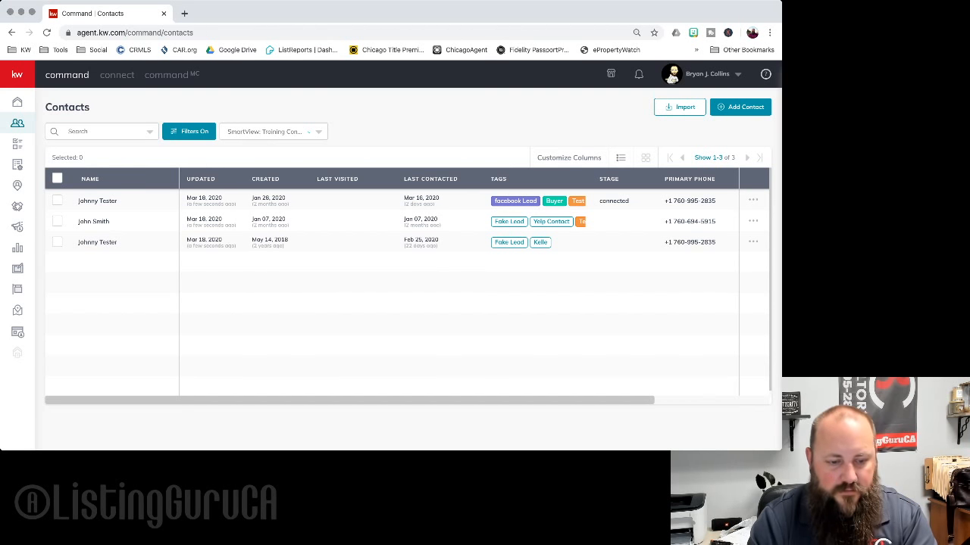
Step: Add the suffix "Jr." to the full name of the contact tagged facebook Lead and save the contact
left_click(98, 200)
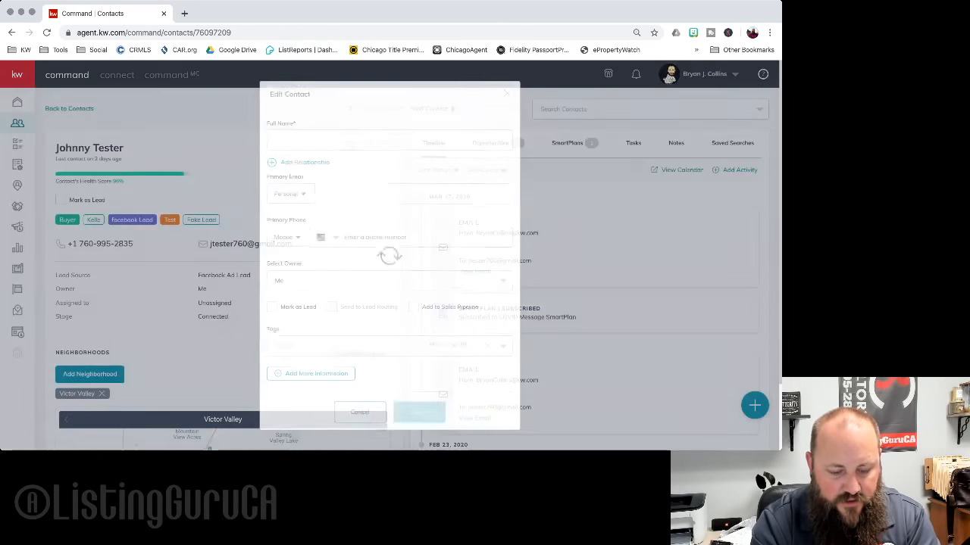
left_click(367, 145)
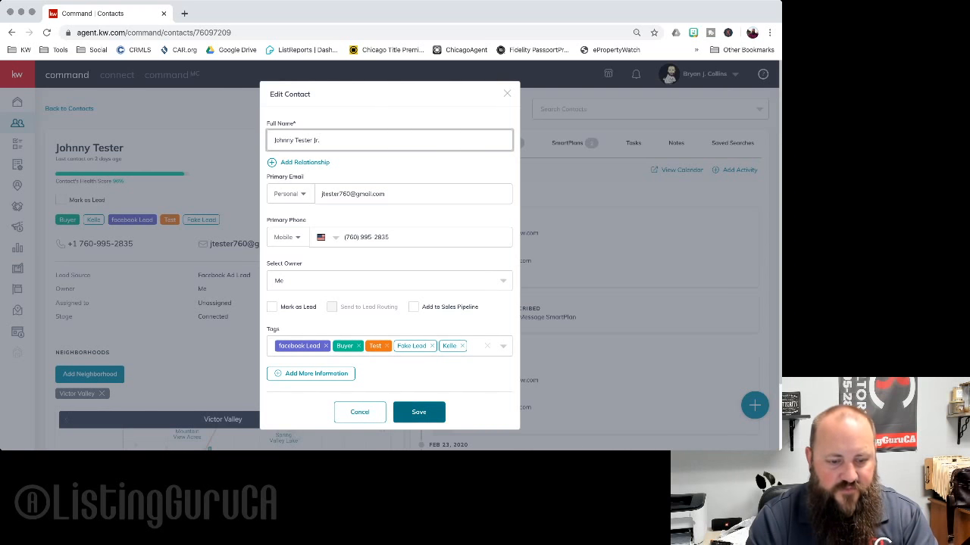
left_click(418, 412)
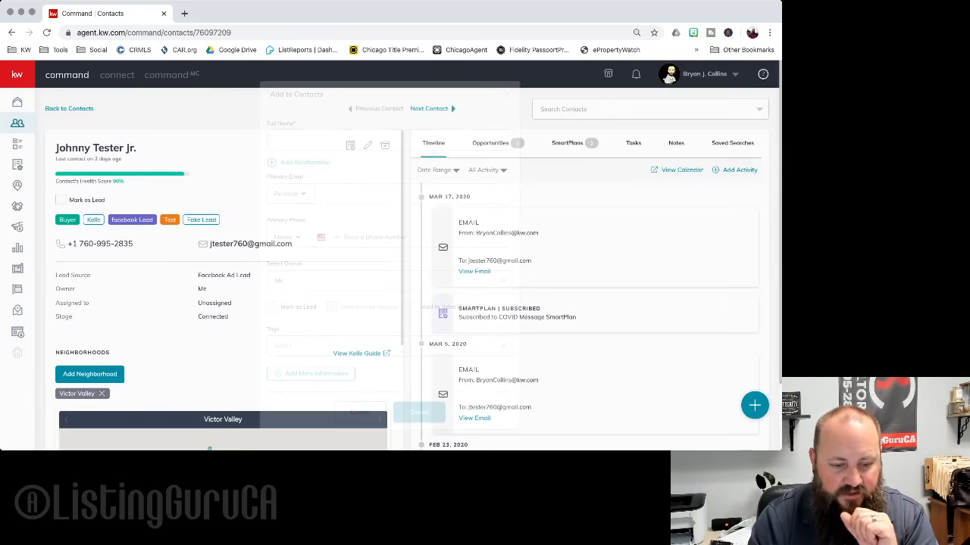
scroll(222, 291, "down", 4)
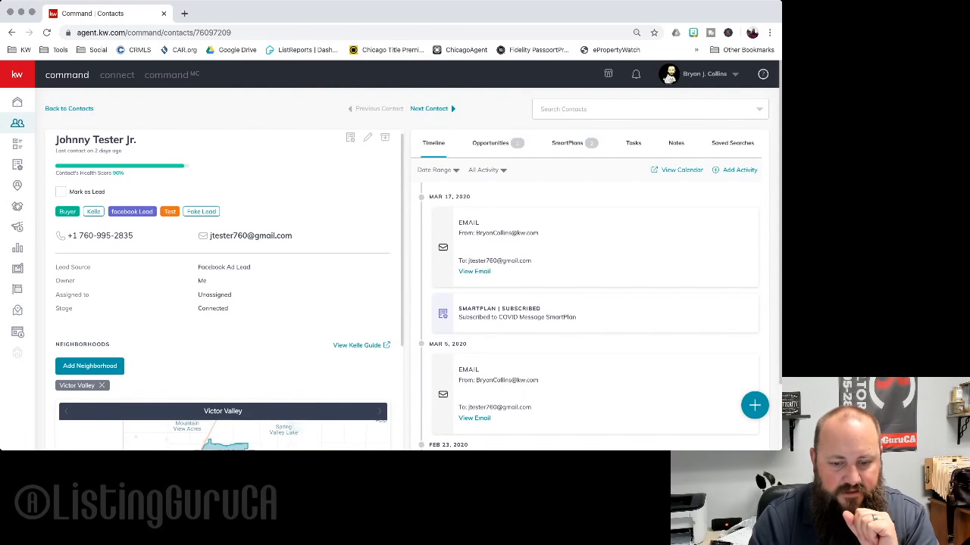
scroll(222, 291, "up", 4)
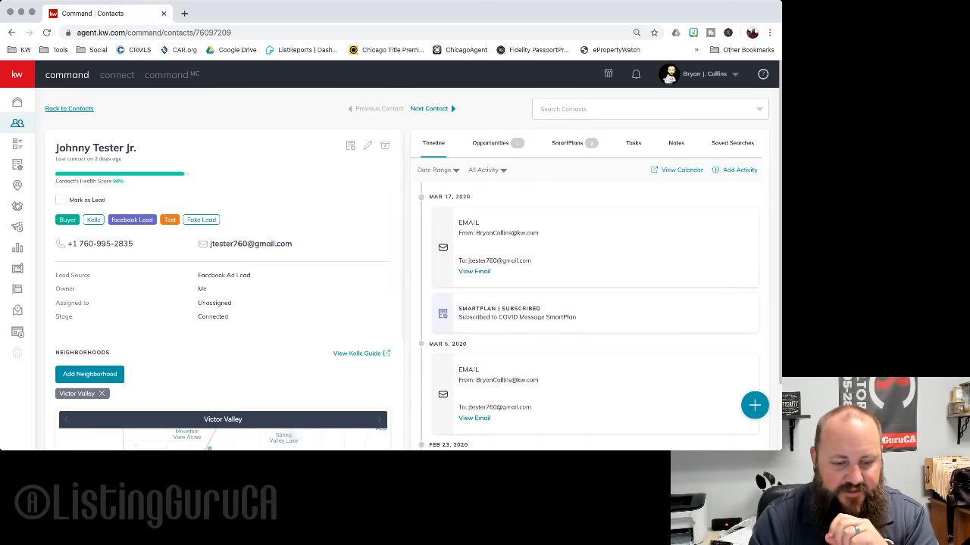
Step: Return to the contact list and look over the bulk actions offered for the contact tagged Yelp Contact
left_click(69, 108)
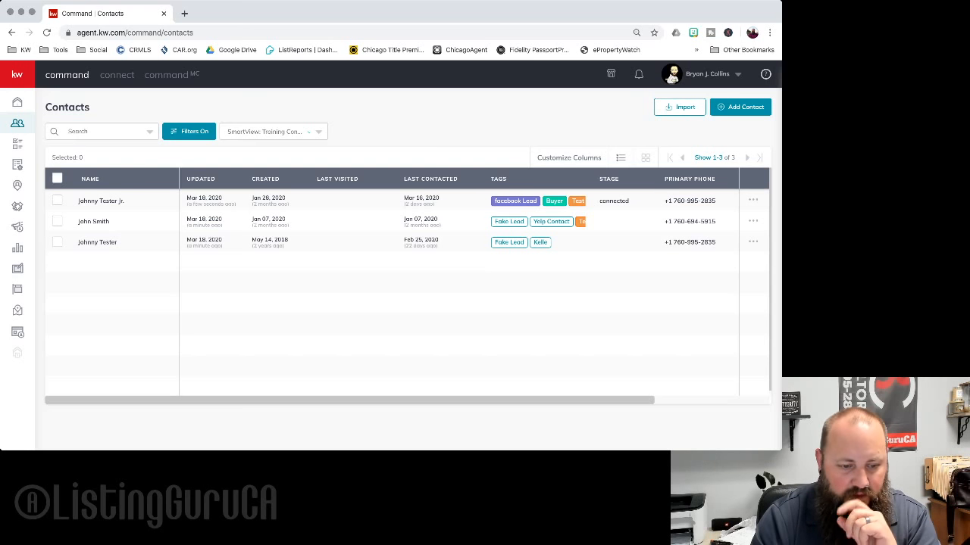
left_click(58, 222)
left_click(132, 158)
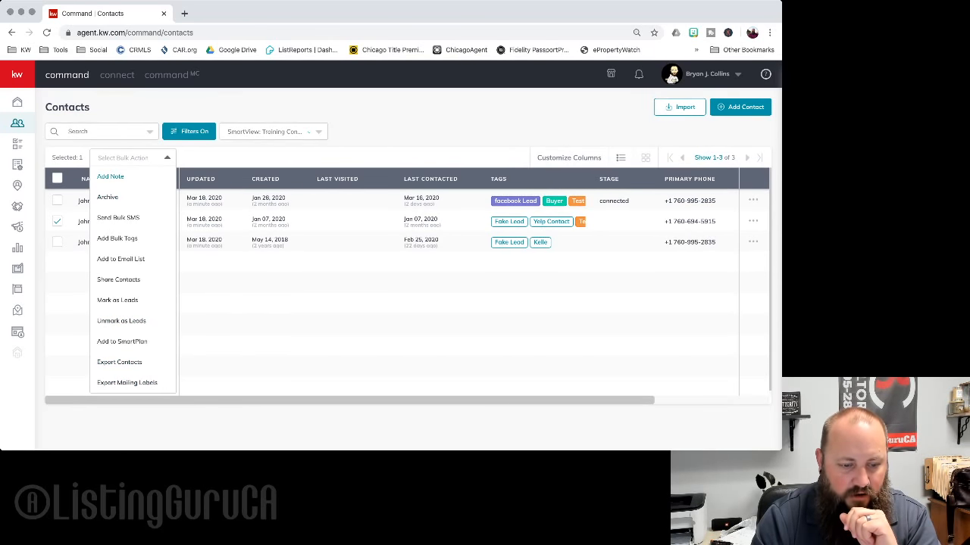
left_click(318, 157)
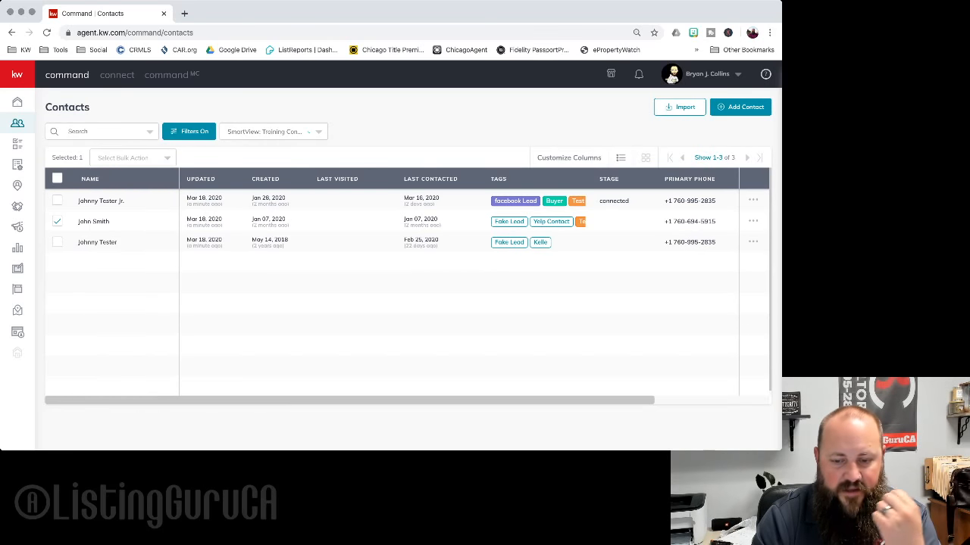
left_click(58, 221)
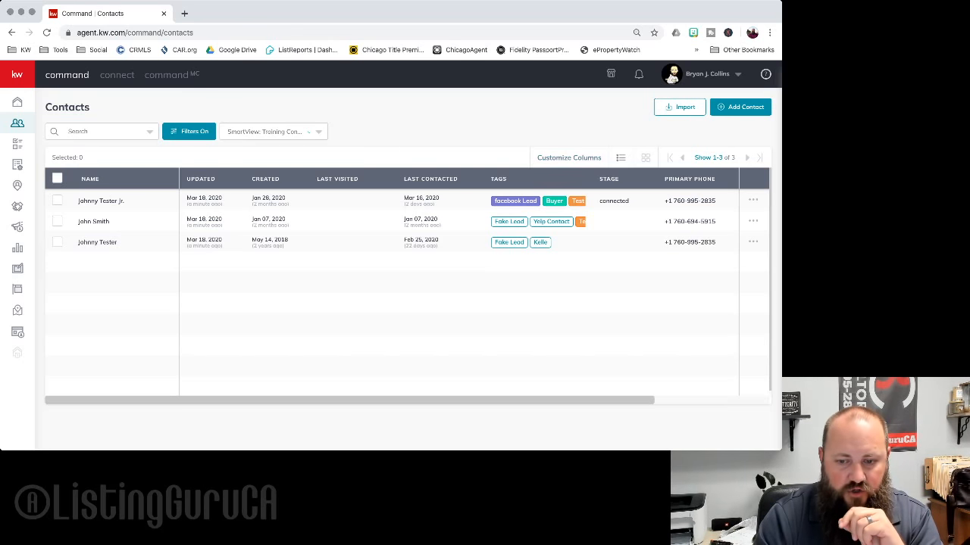
Step: Open the Custom Tags page for contacts in the Command settings
left_click(709, 74)
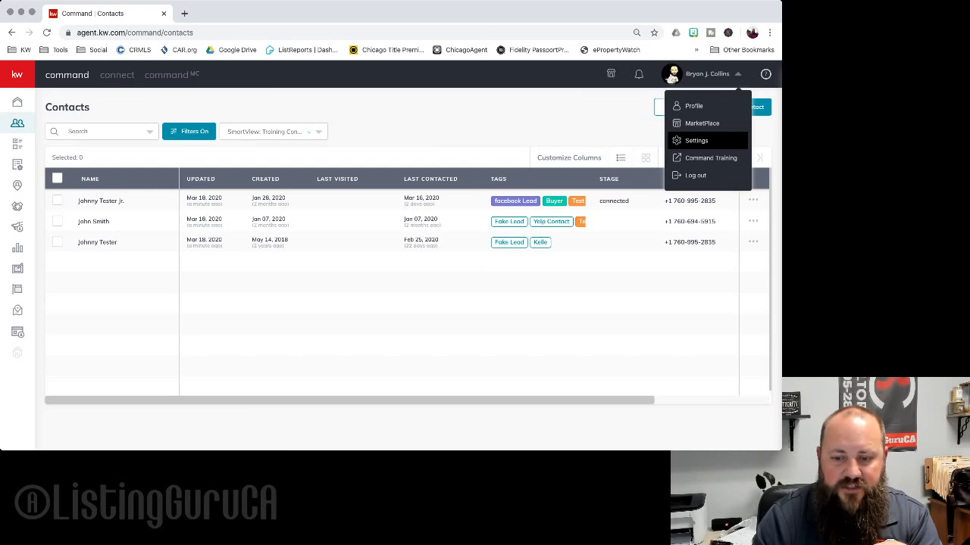
left_click(696, 140)
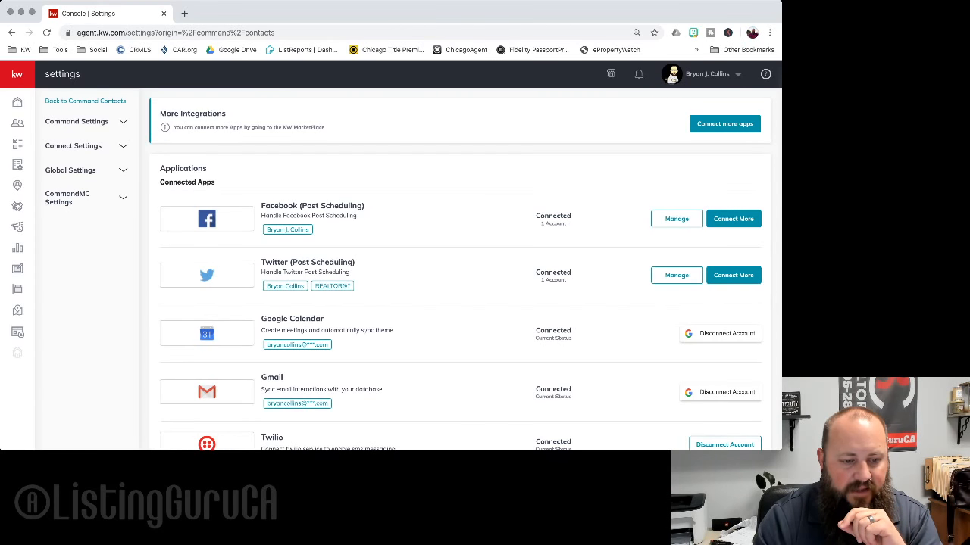
left_click(87, 122)
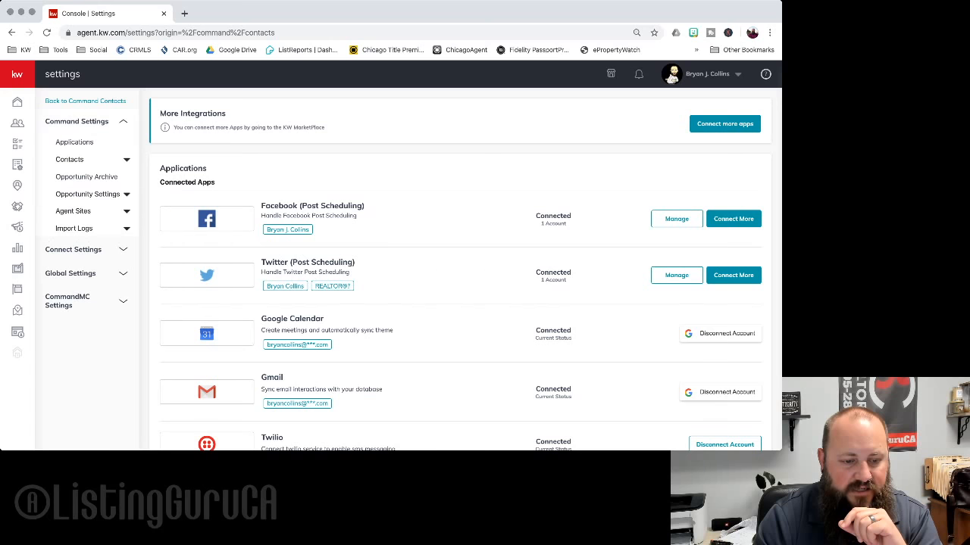
left_click(87, 159)
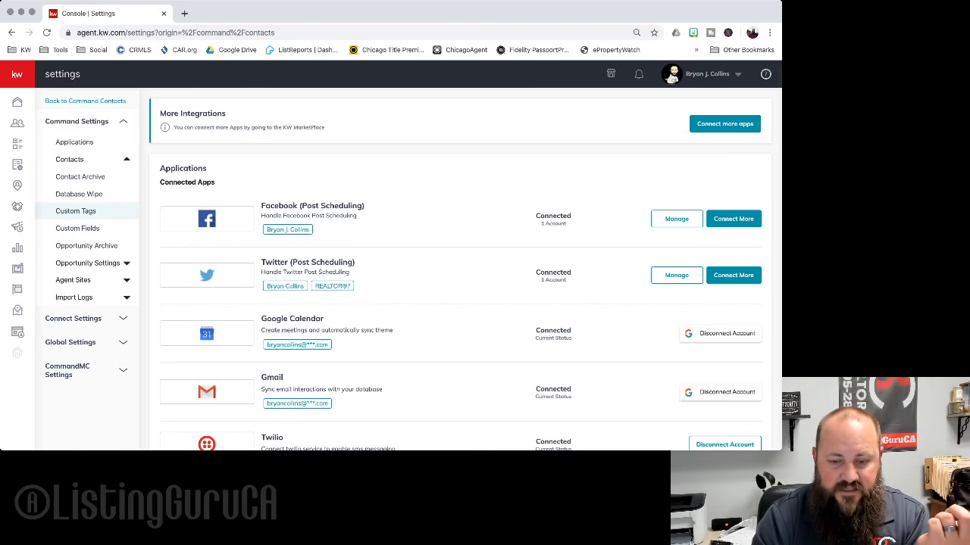
left_click(75, 210)
Step: Examine the custom contact tags with their linked contacts, creators and creation dates
scroll(460, 288, "down", 1)
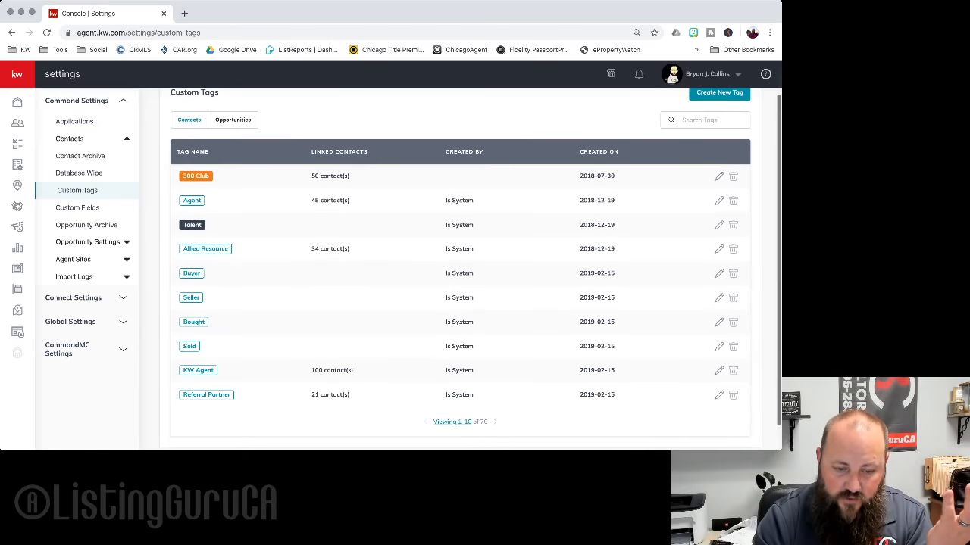
scroll(460, 288, "down", 1)
scroll(460, 287, "up", 2)
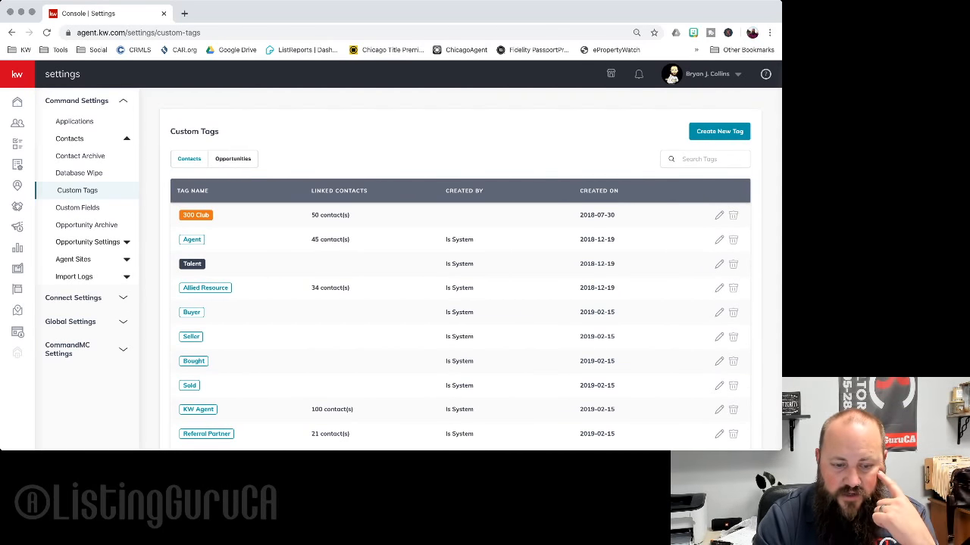
scroll(460, 288, "down", 2)
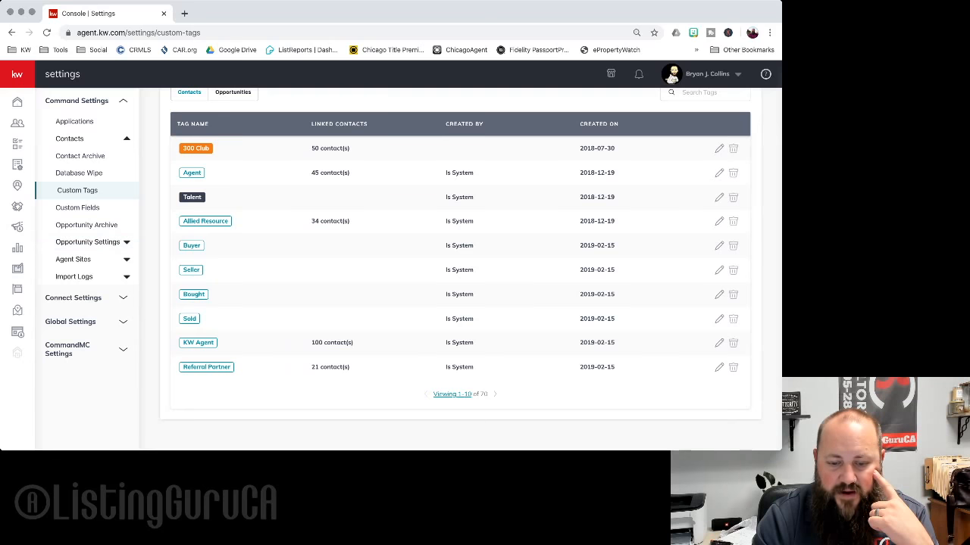
scroll(470, 265, "up", 1)
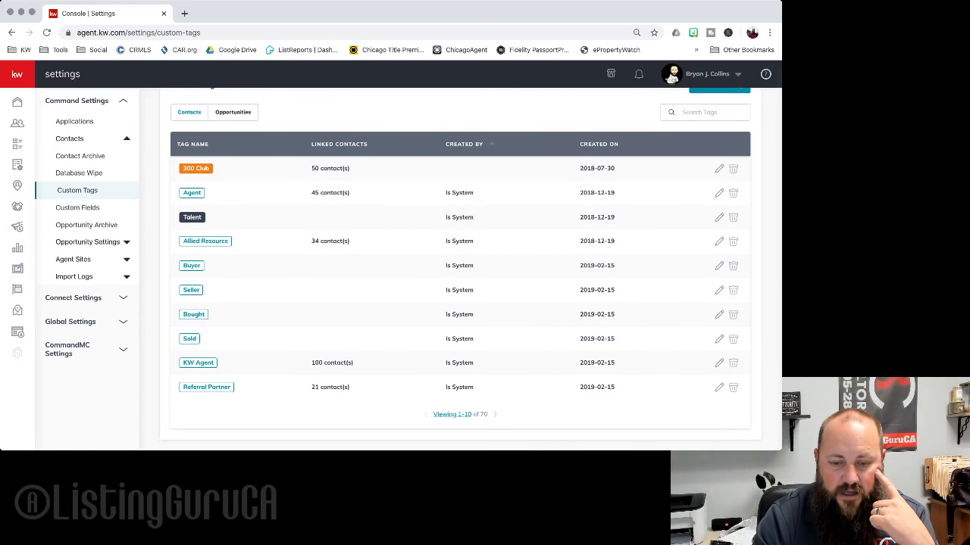
scroll(485, 151, "down", 1)
scroll(485, 151, "up", 2)
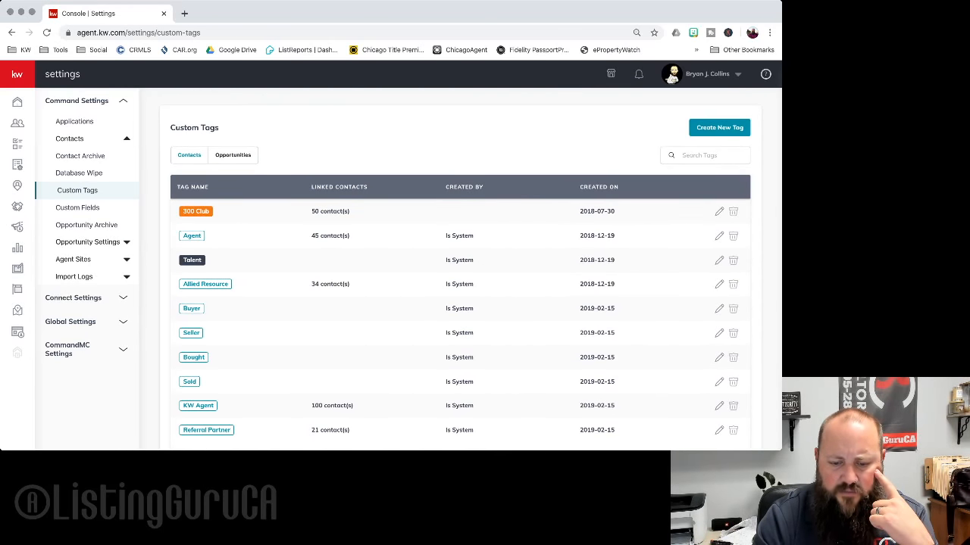
Step: Show 100 custom tags per page in the contact tags table
scroll(470, 266, "down", 3)
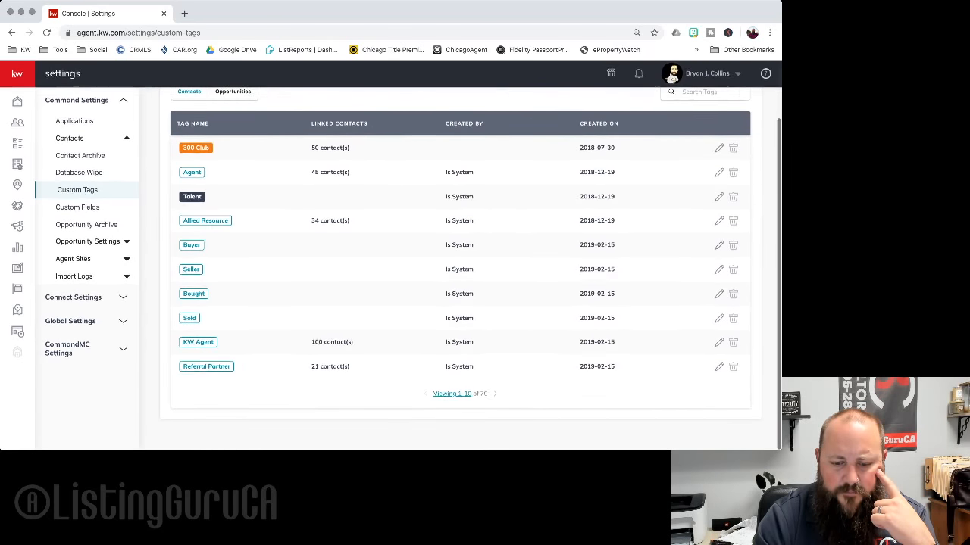
left_click(452, 394)
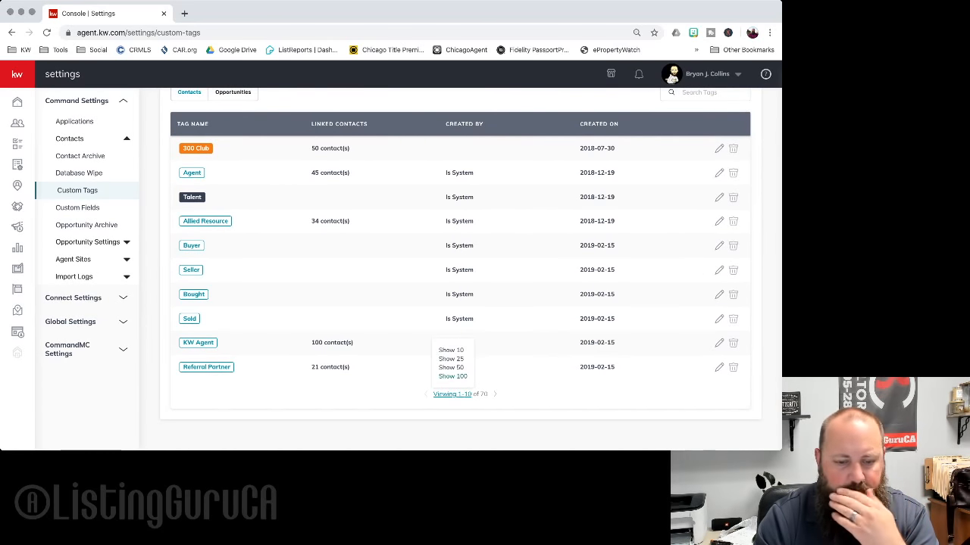
left_click(452, 376)
Step: Look through the full list of custom contact tags, checking their names, colors and linked contacts
scroll(462, 269, "down", 10)
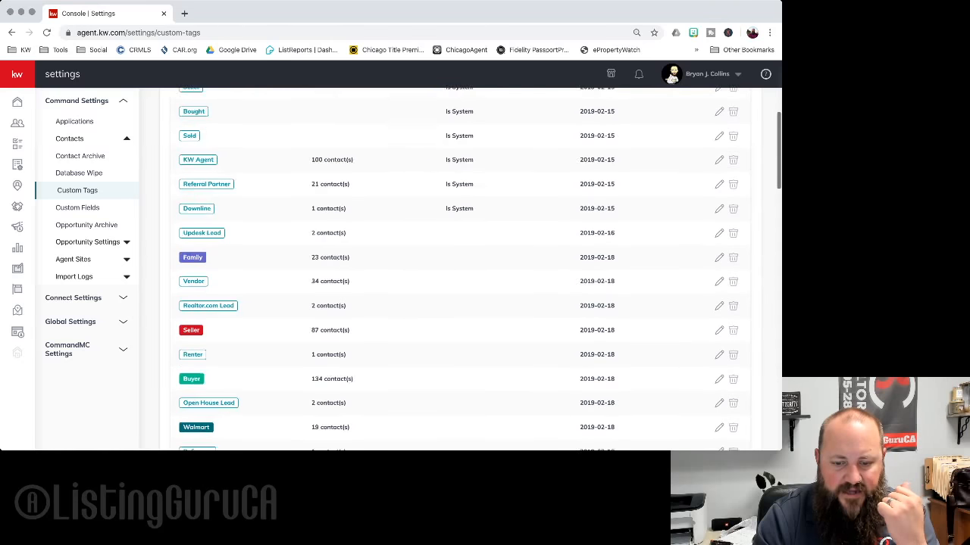
scroll(462, 269, "down", 5)
scroll(463, 269, "up", 20)
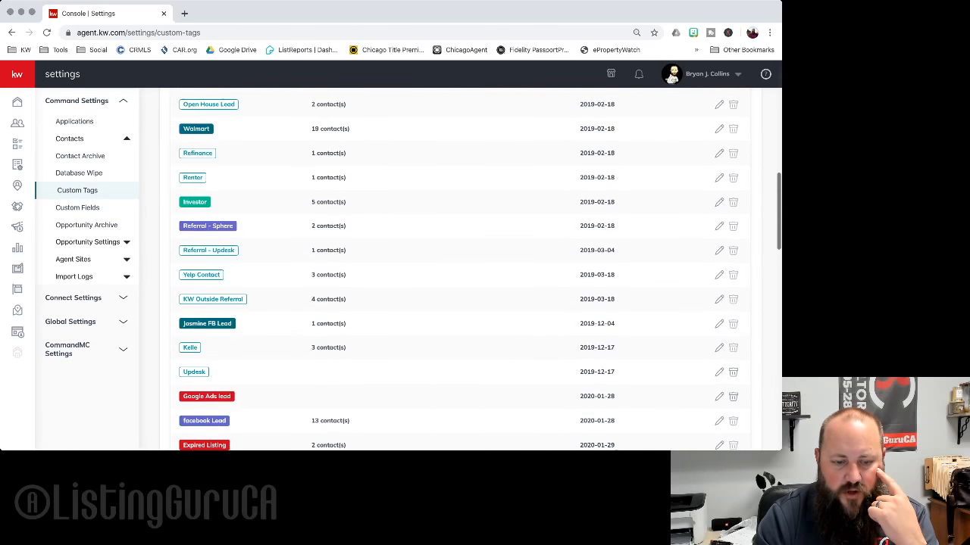
scroll(462, 269, "down", 2)
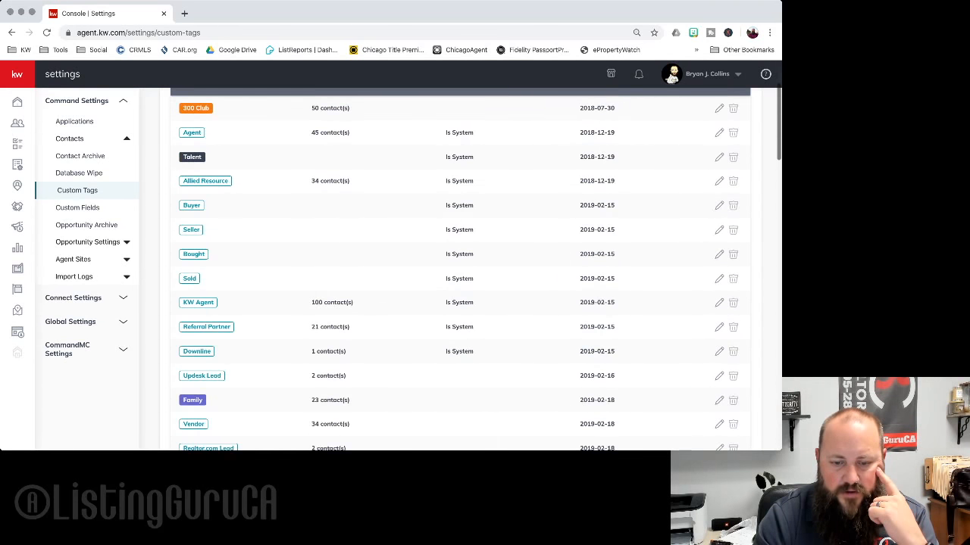
scroll(462, 268, "down", 1)
scroll(462, 269, "up", 3)
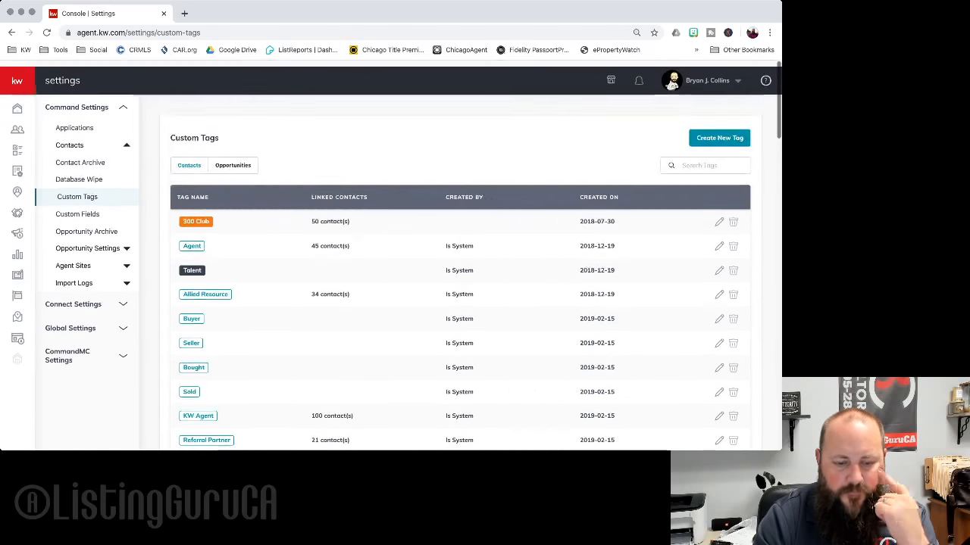
scroll(462, 268, "down", 10)
scroll(462, 269, "down", 2)
scroll(463, 269, "up", 5)
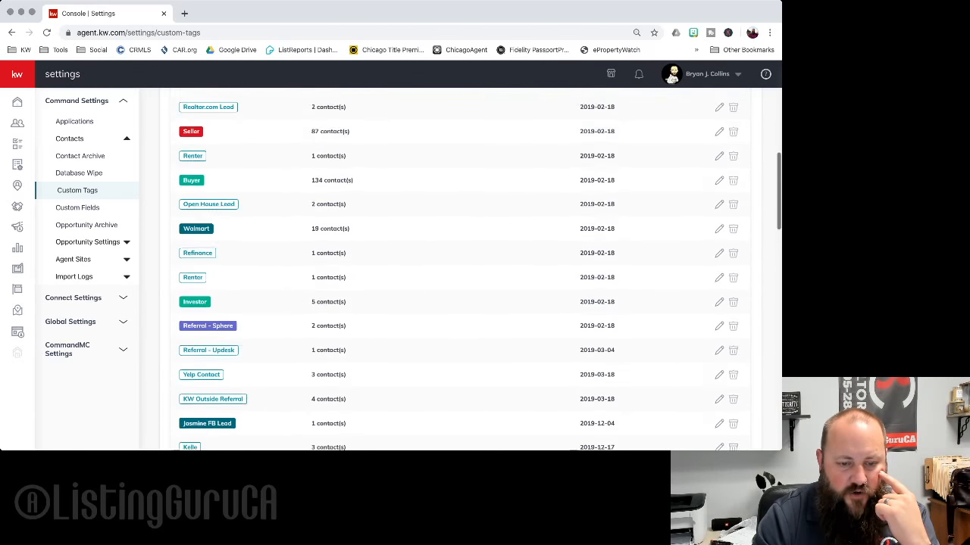
scroll(462, 269, "down", 3)
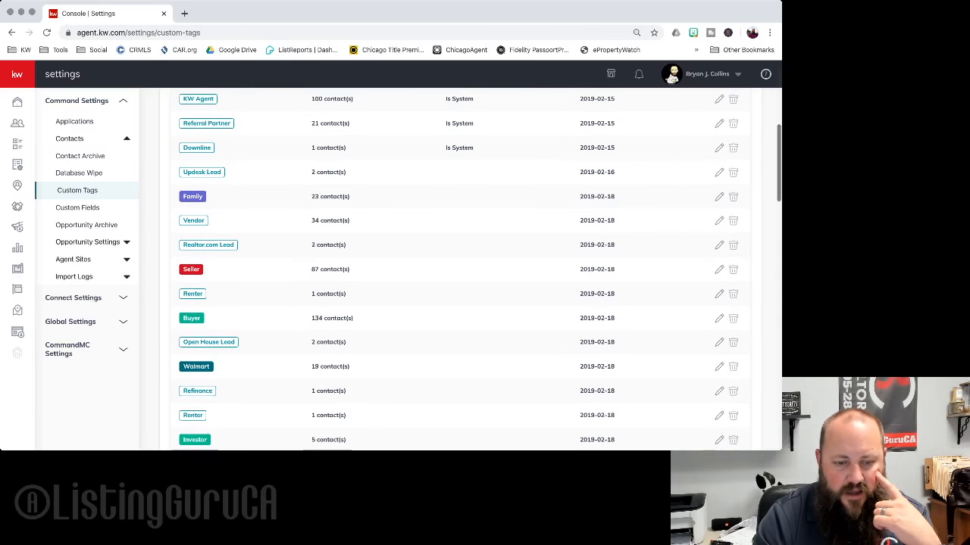
scroll(462, 269, "down", 5)
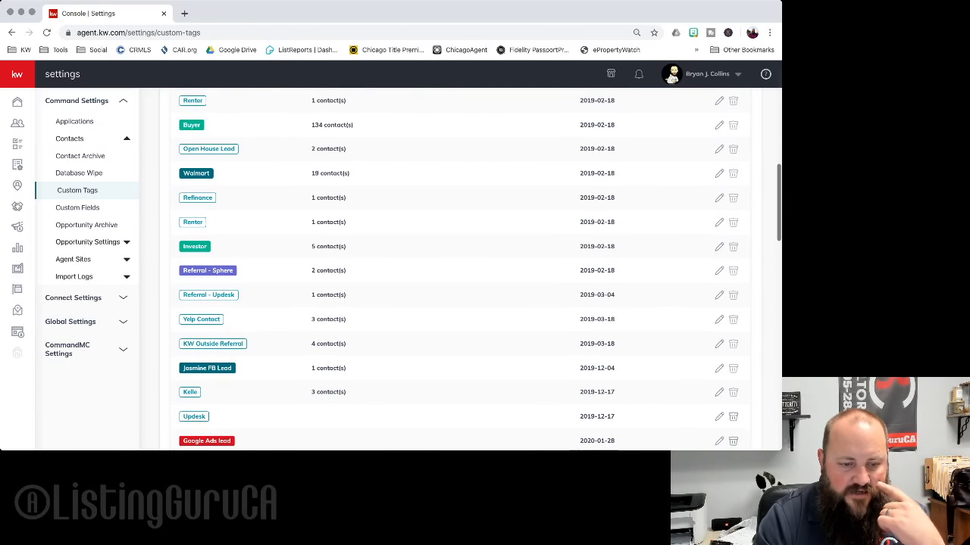
scroll(462, 269, "down", 2)
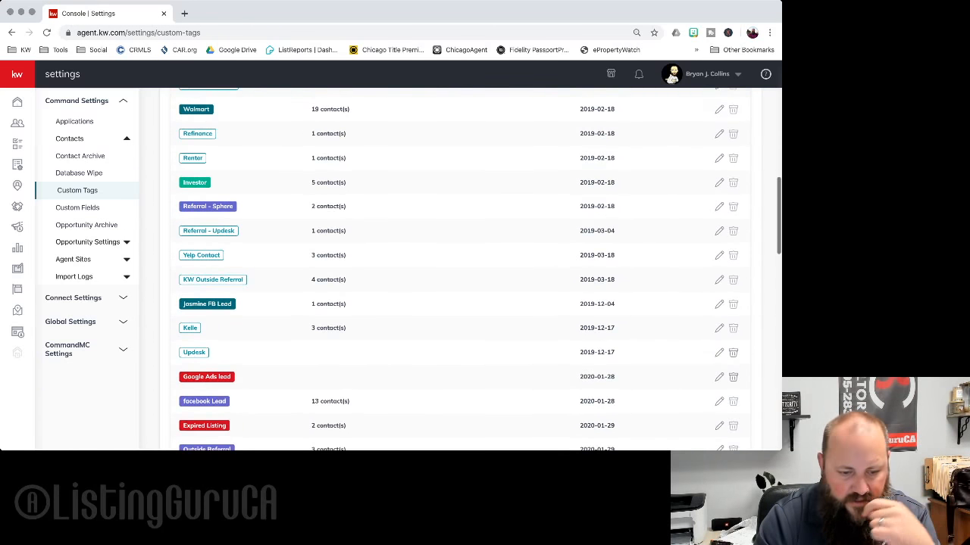
scroll(328, 269, "down", 2)
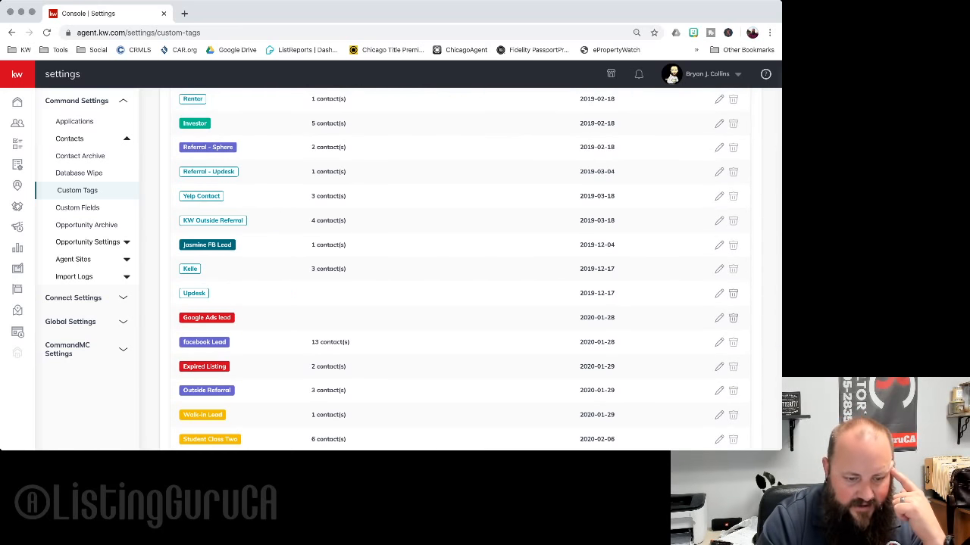
scroll(328, 269, "down", 2)
scroll(460, 269, "down", 1)
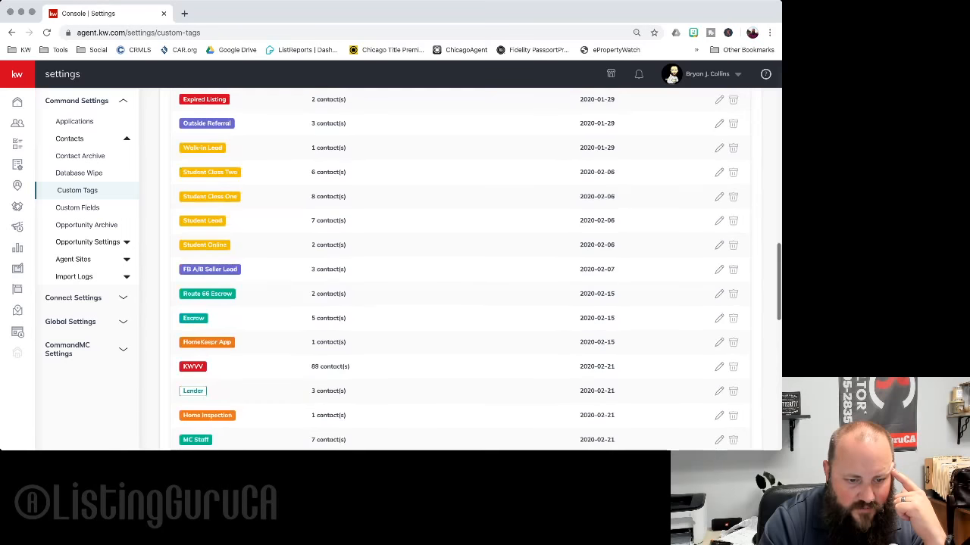
Step: Sort the custom tags by tag name from A to Z
scroll(461, 270, "up", 12)
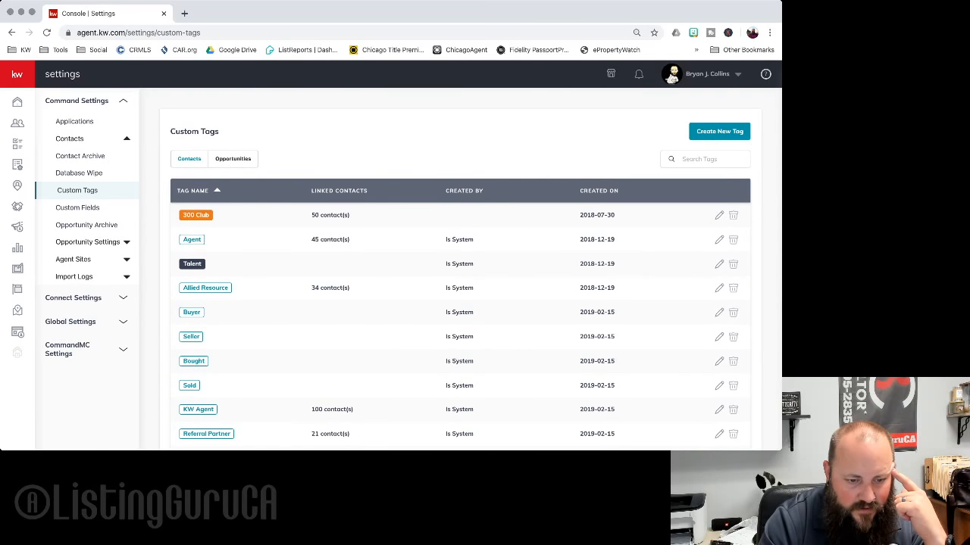
left_click(217, 190)
left_click(216, 191)
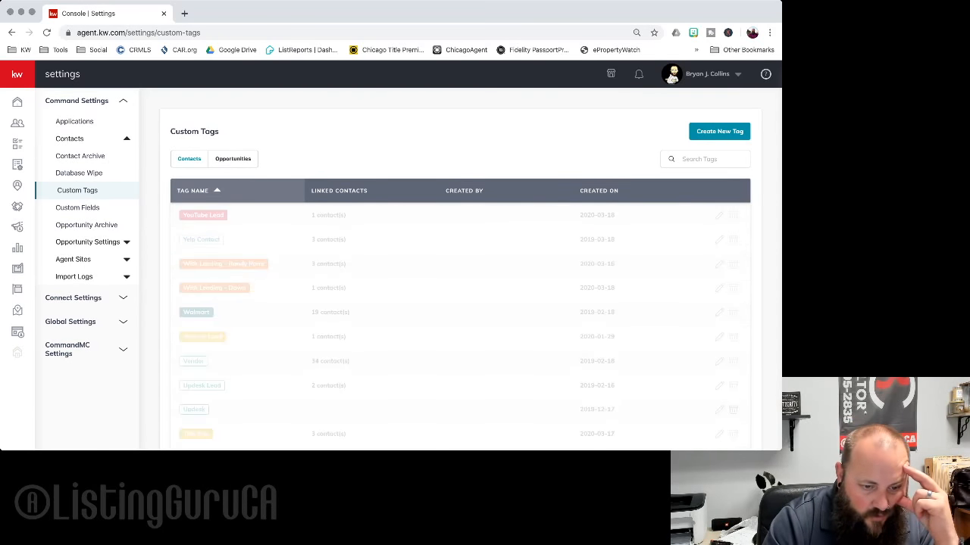
Step: Open the contacts linked to the second Renter tag in the sorted list and return to the Custom Tags page
scroll(461, 270, "down", 1)
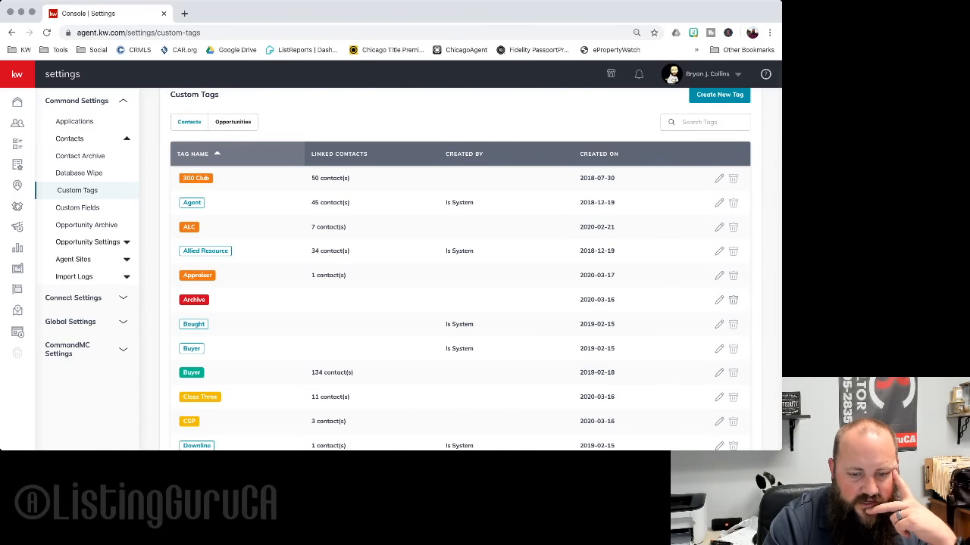
scroll(461, 270, "down", 4)
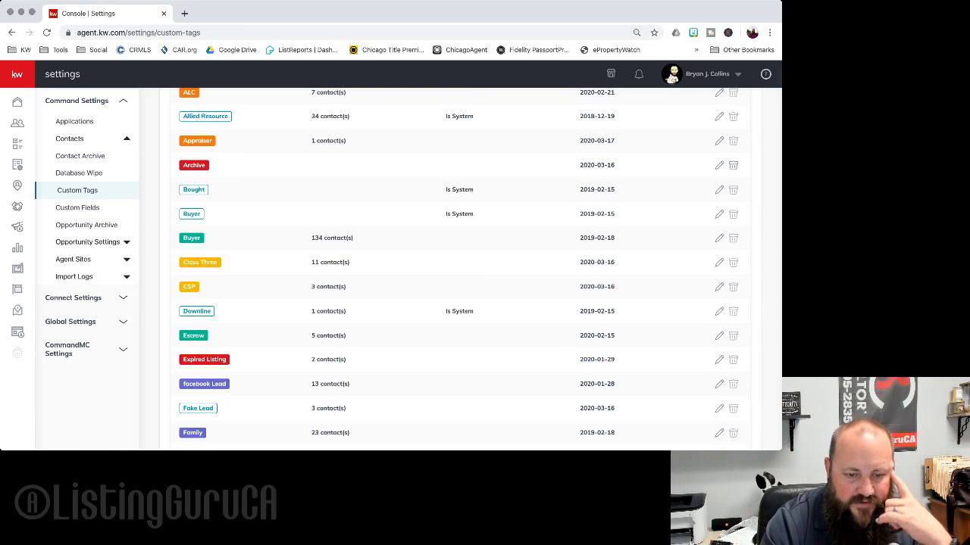
scroll(328, 318, "down", 8)
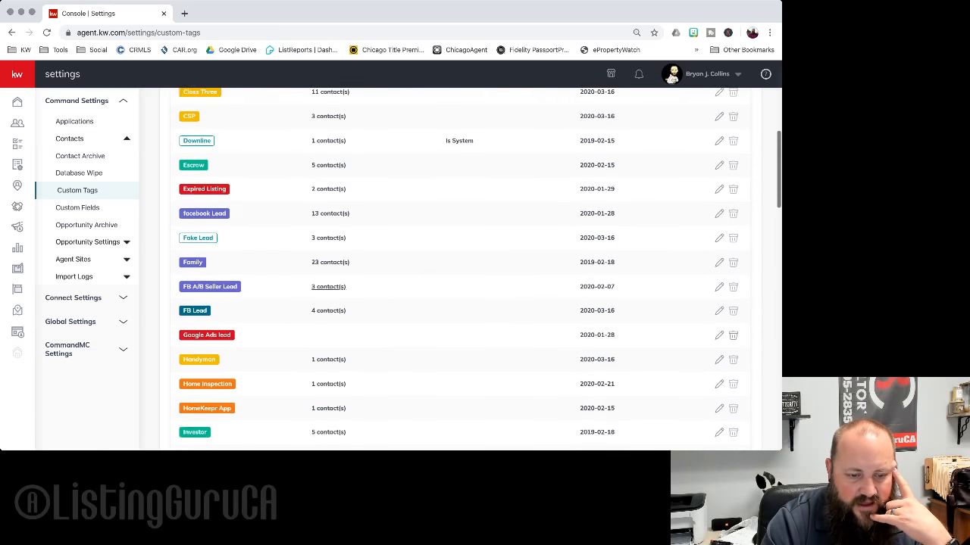
scroll(328, 321, "down", 4)
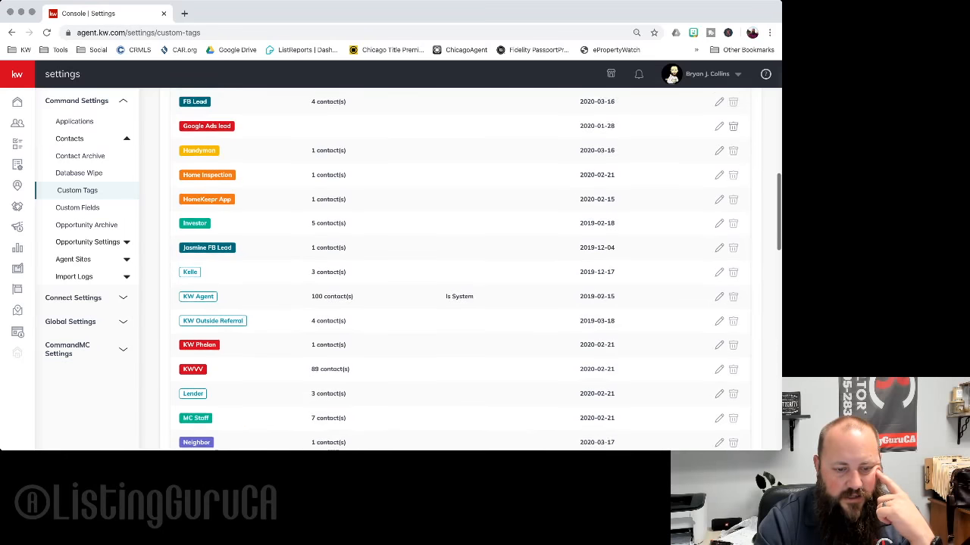
scroll(477, 270, "down", 8)
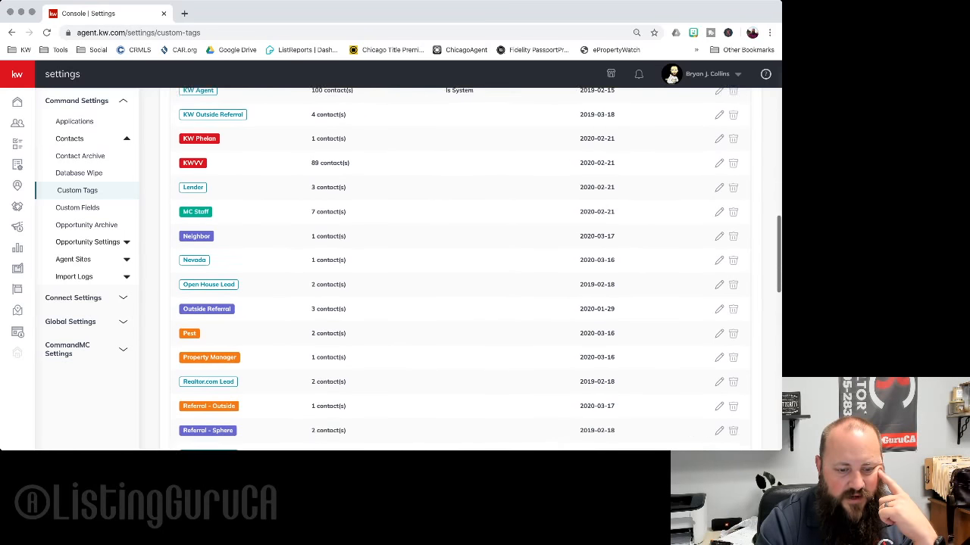
scroll(478, 269, "down", 4)
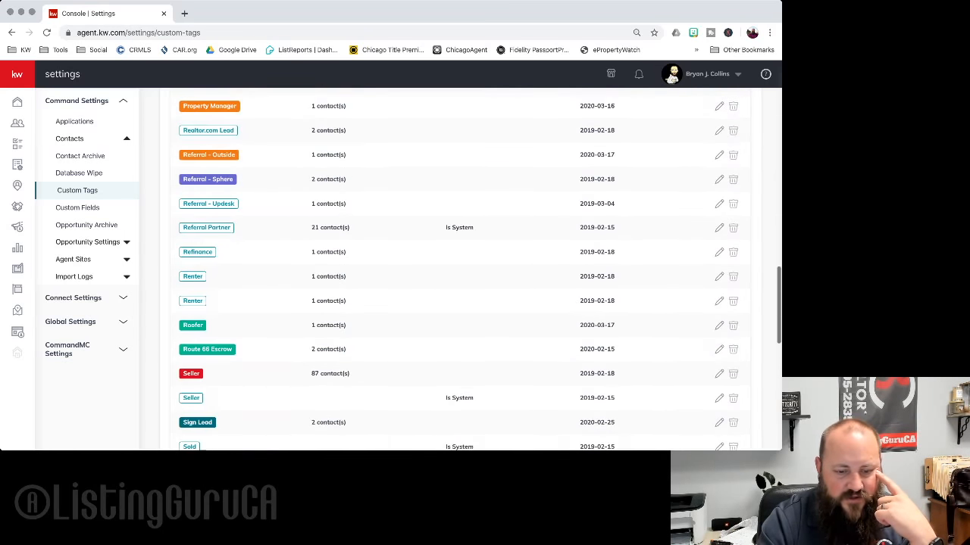
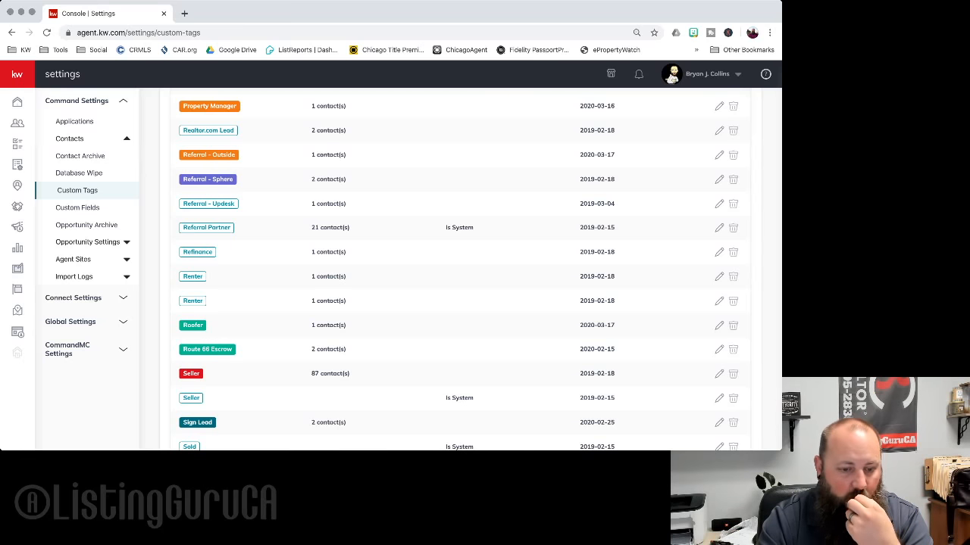
left_click(328, 301)
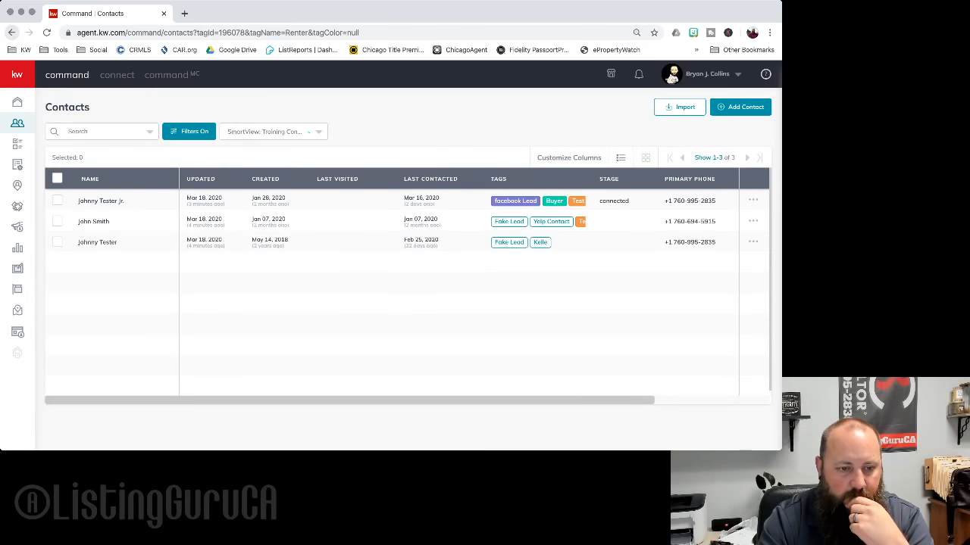
key("super+Left")
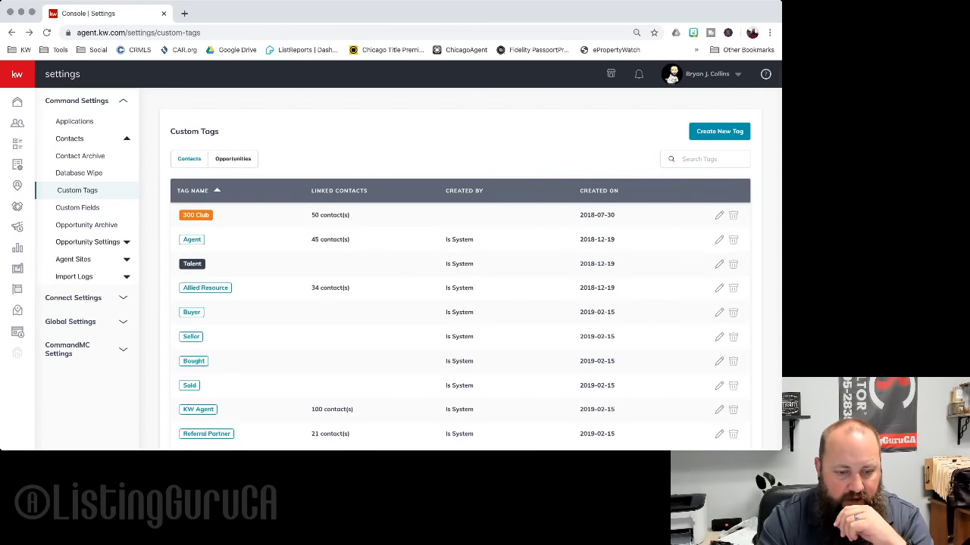
Step: Sort the custom tags alphabetically by name again and set the table to show 100 tags
left_click(203, 191)
left_click(203, 191)
scroll(203, 191, "down", 2)
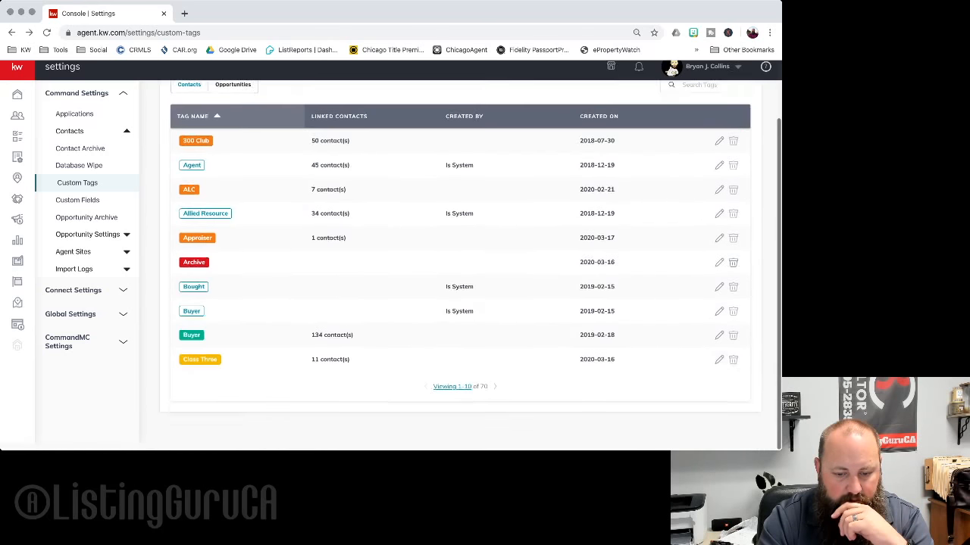
left_click(452, 394)
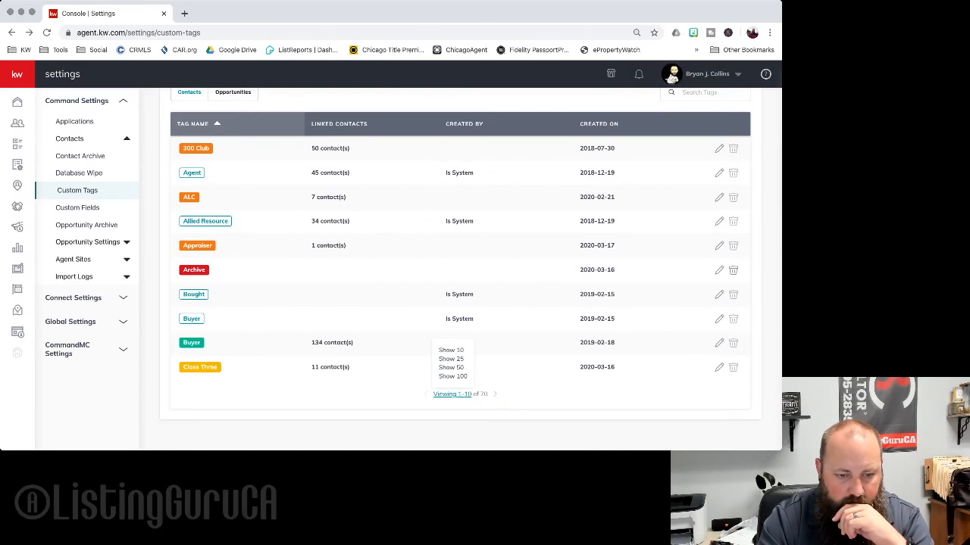
left_click(453, 377)
scroll(452, 376, "down", 8)
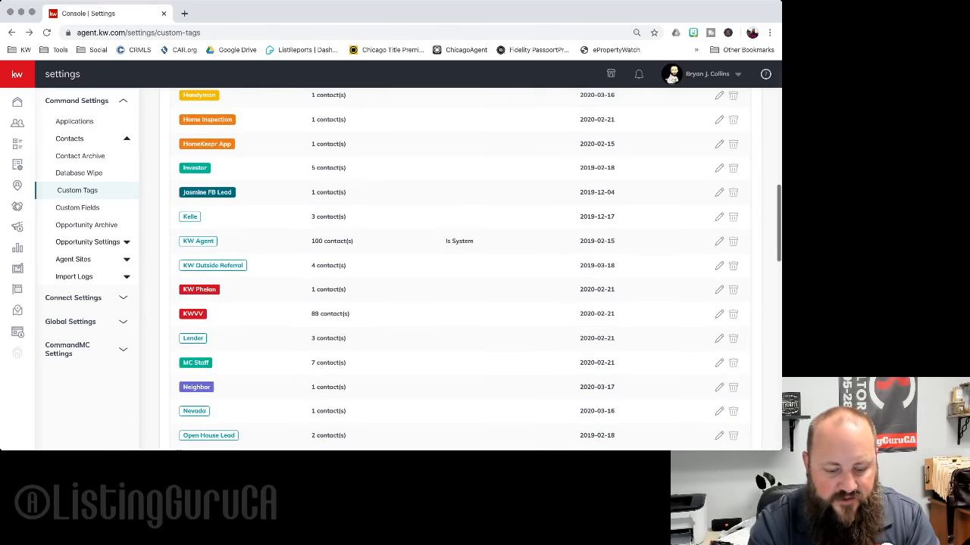
Step: Search the custom tags for "renter" and change the first Renter tag's color to dark gray
scroll(452, 377, "up", 5)
scroll(391, 256, "up", 4)
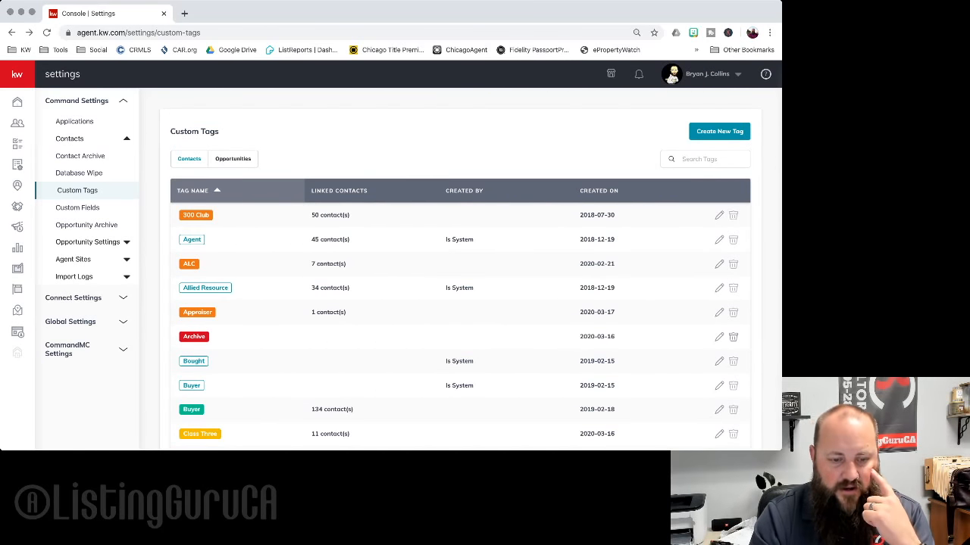
type("renter")
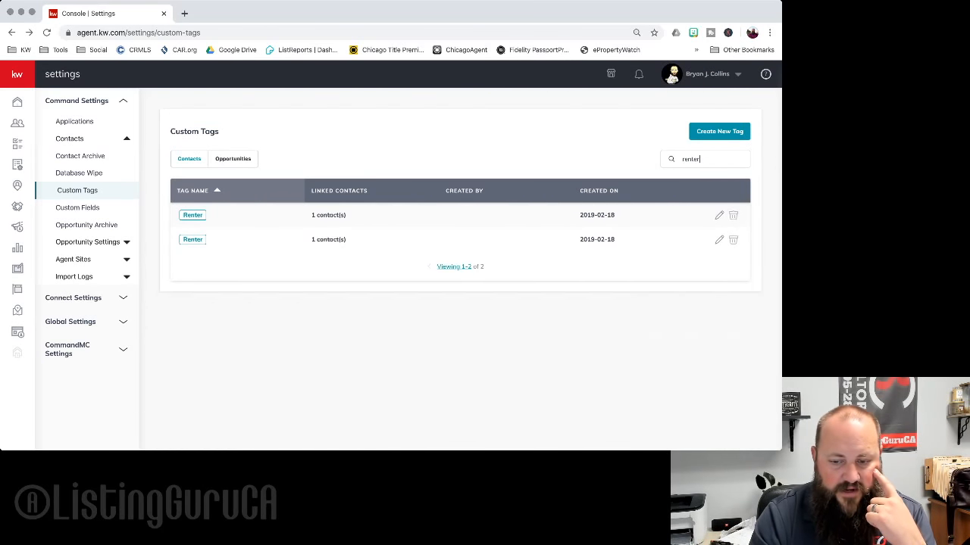
left_click(719, 216)
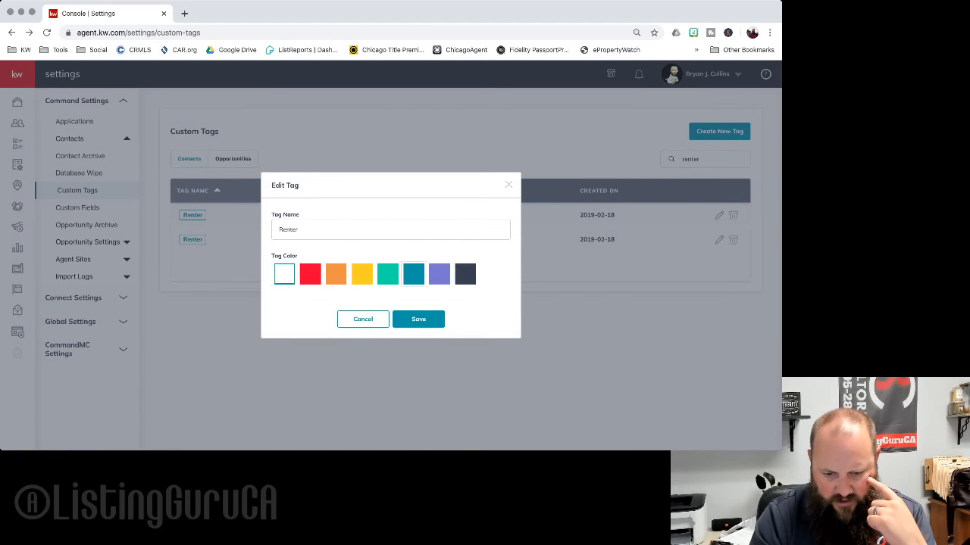
left_click(465, 274)
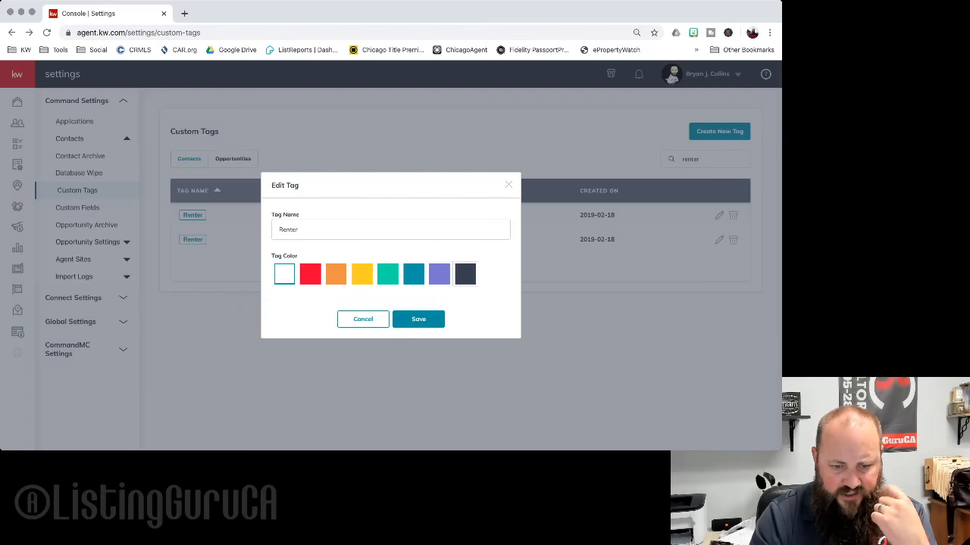
left_click(418, 319)
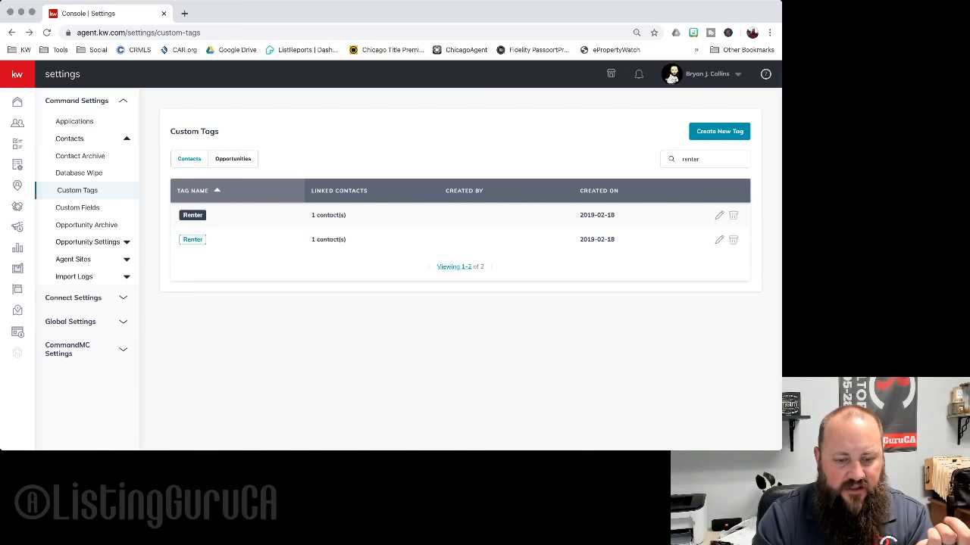
Step: Open the contacts linked to the outlined Renter tag and replace the Fake Lead custom tag filter with the dark gray Renter tag
left_click(328, 239)
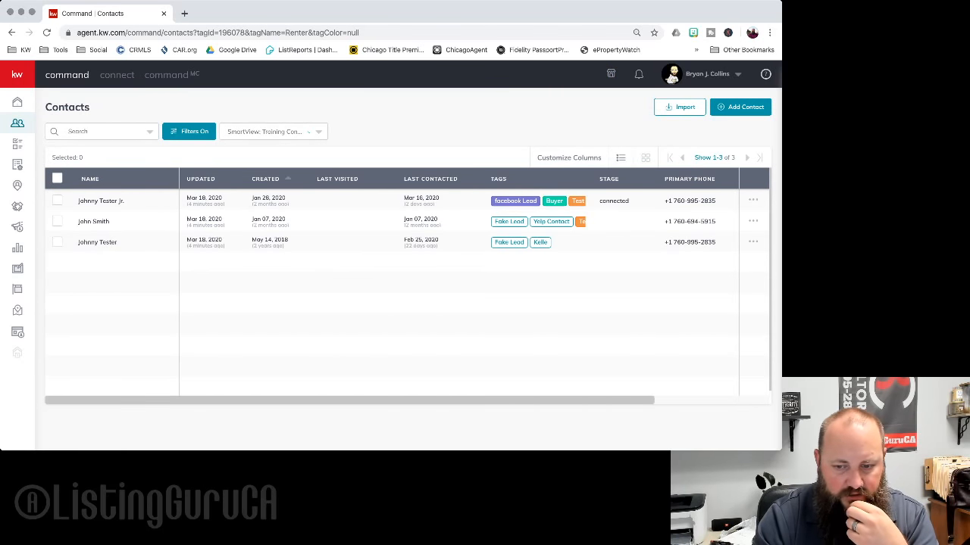
left_click(188, 131)
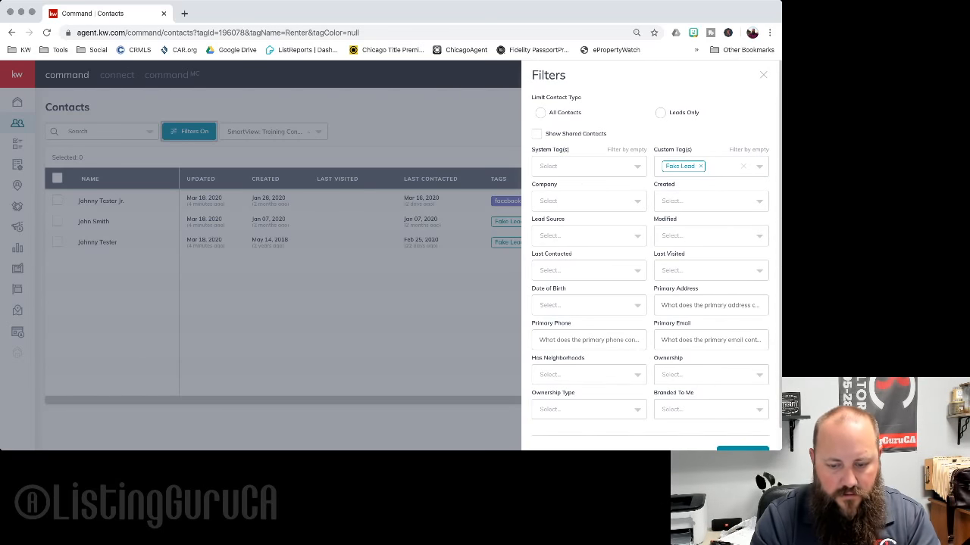
left_click(721, 166)
key("BackSpace")
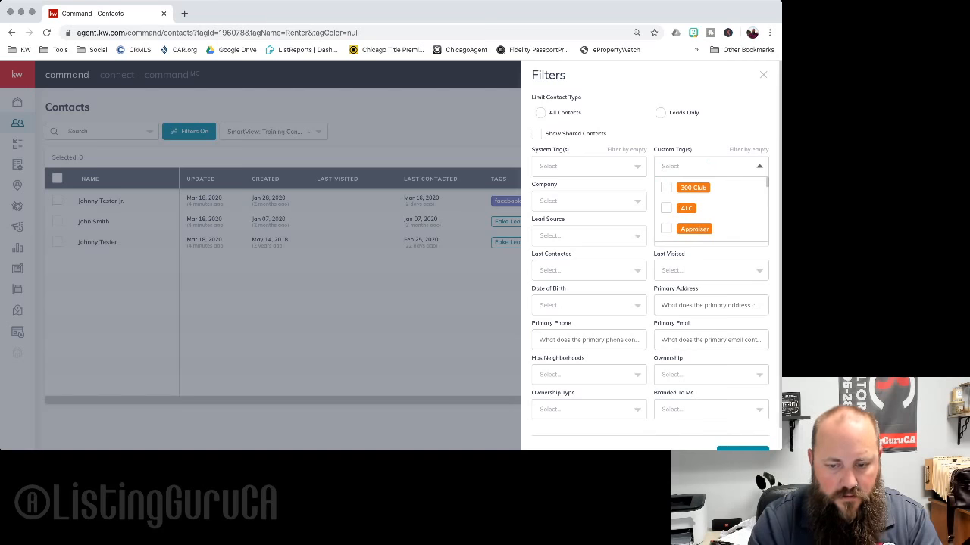
type("renter")
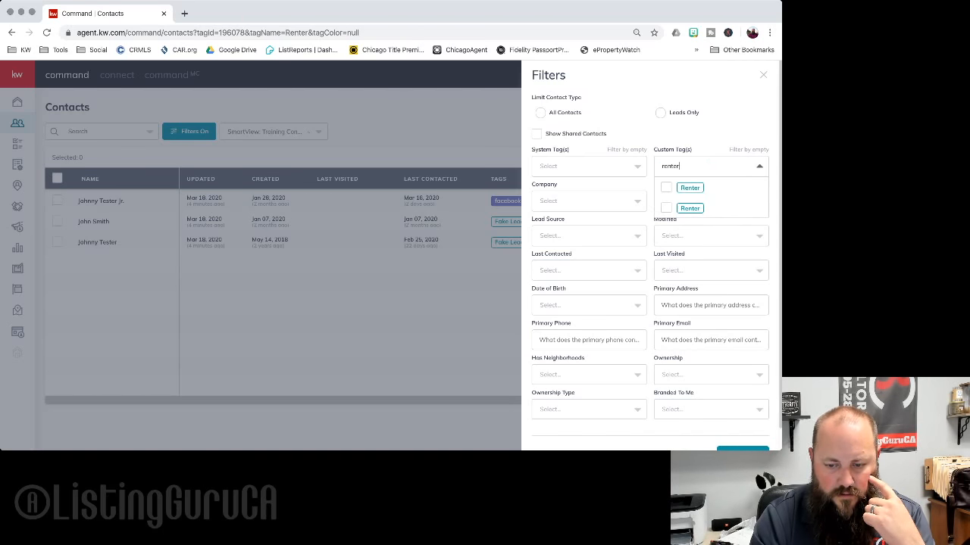
key("Return")
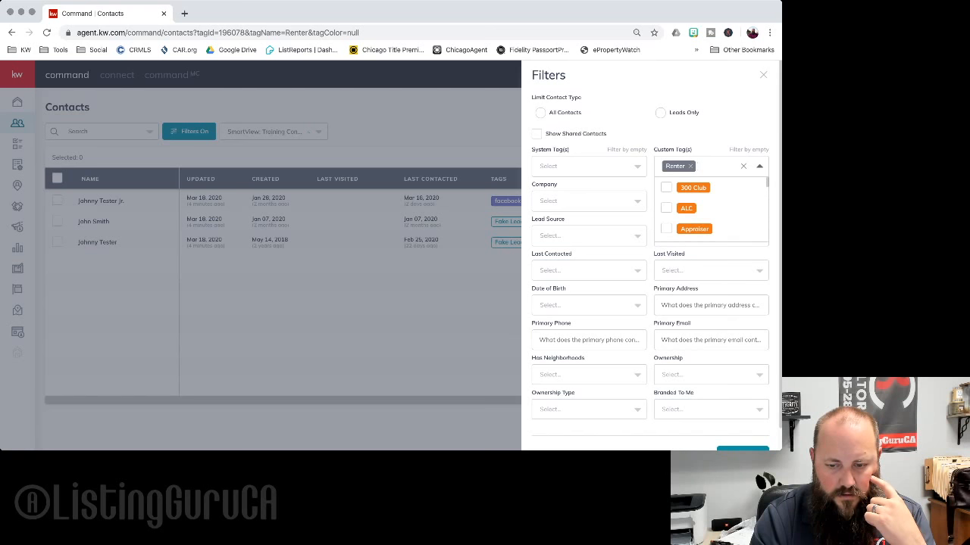
key("Tab")
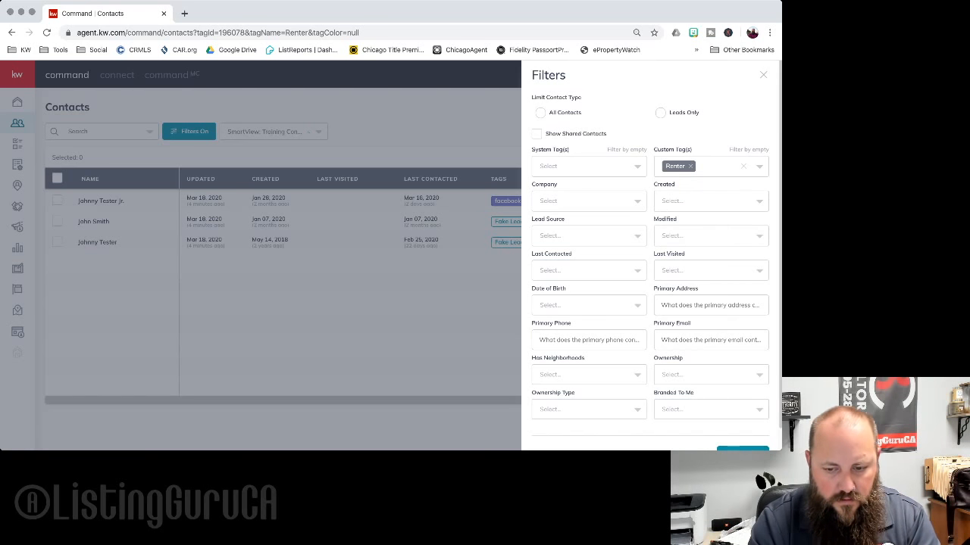
Step: Add the outlined Renter tag to the custom tag filter as well and apply the filters to the contacts list
left_click(714, 166)
type("renter")
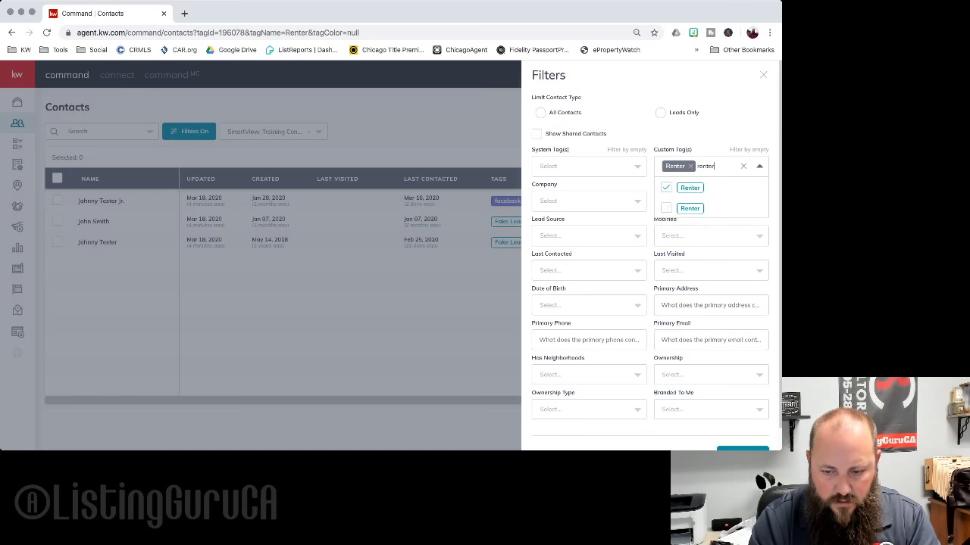
left_click(689, 208)
key("Tab")
scroll(650, 288, "down", 2)
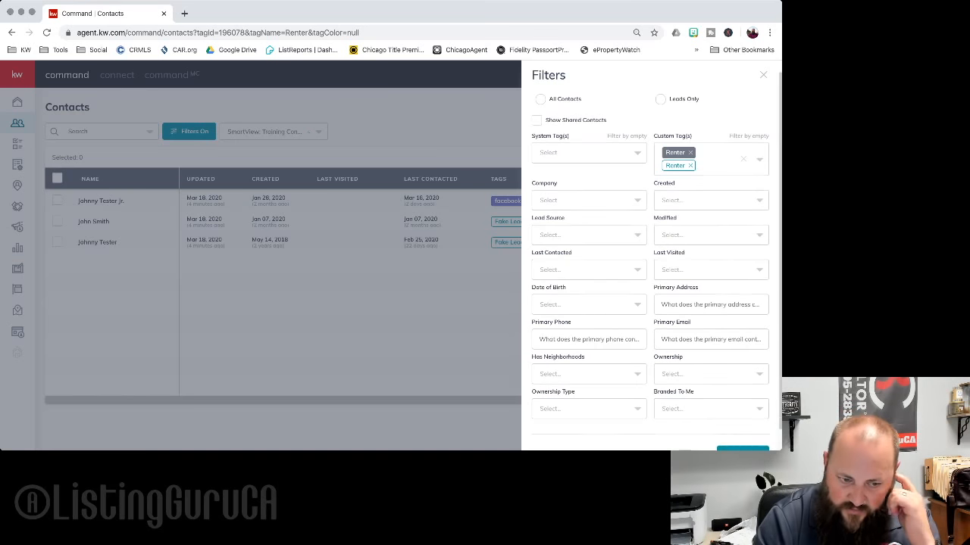
left_click(743, 433)
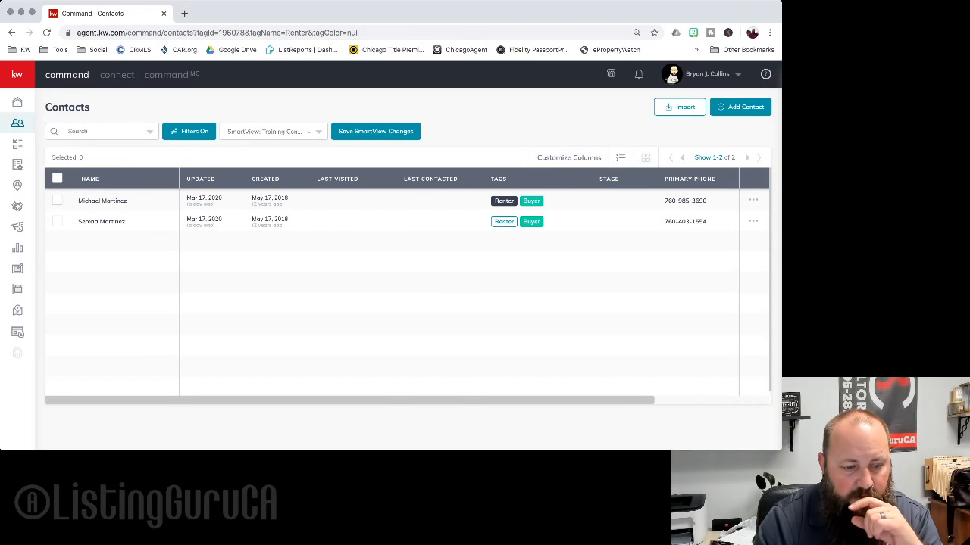
Step: Bulk-add the dark gray Renter tag to the contact that carries the outlined Renter tag
left_click(58, 221)
left_click(129, 158)
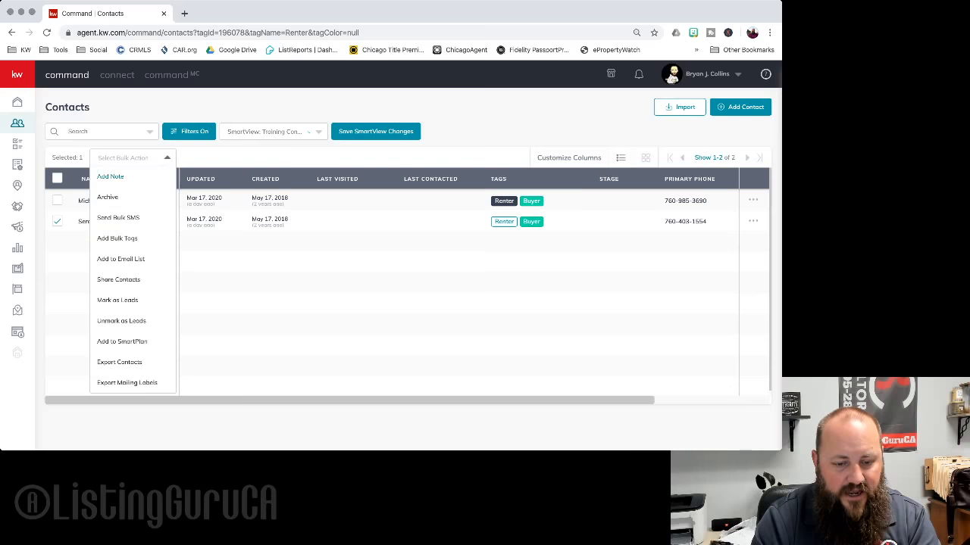
left_click(118, 238)
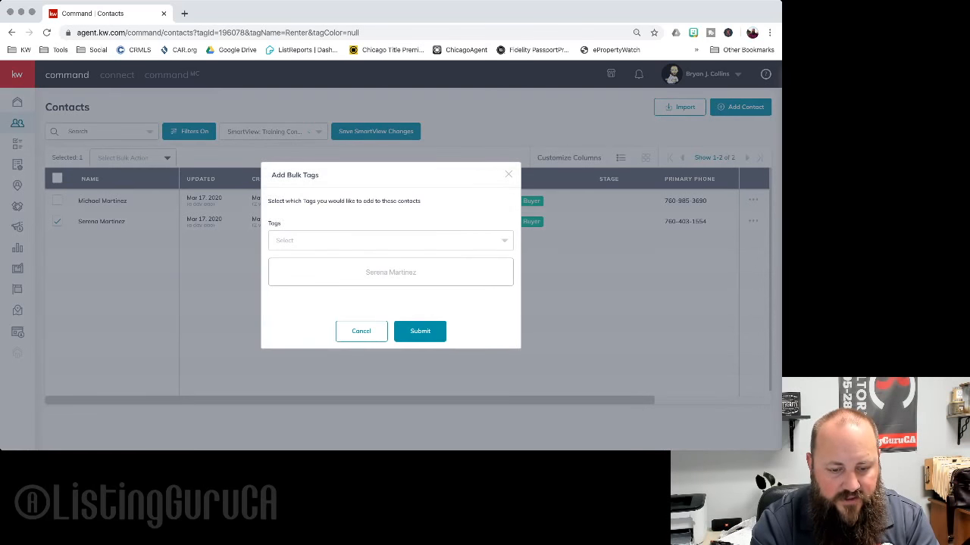
left_click(390, 241)
type("renter")
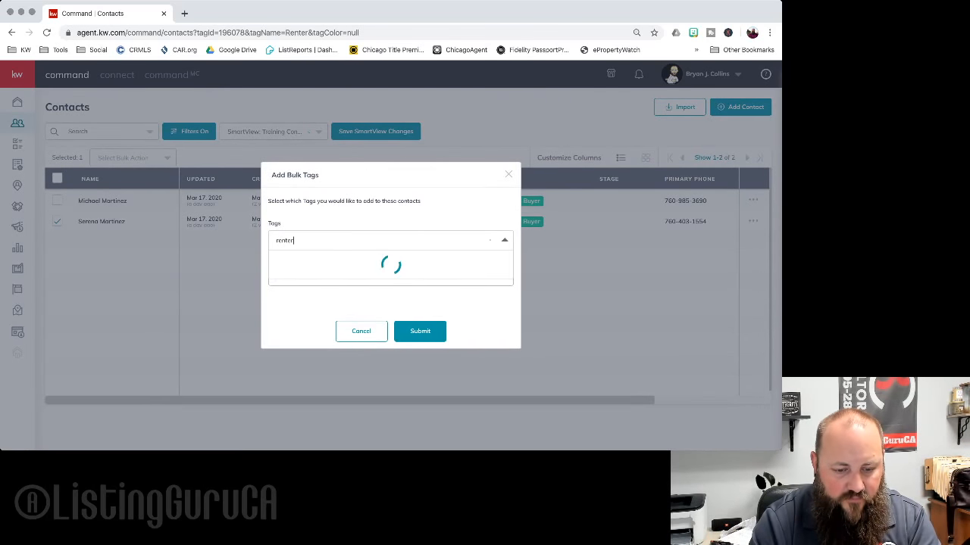
left_click(304, 262)
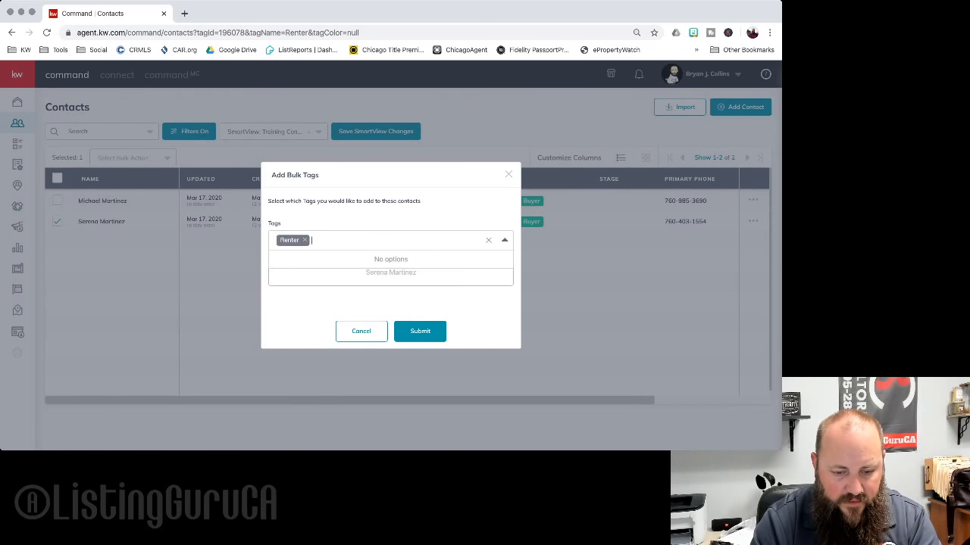
left_click(505, 240)
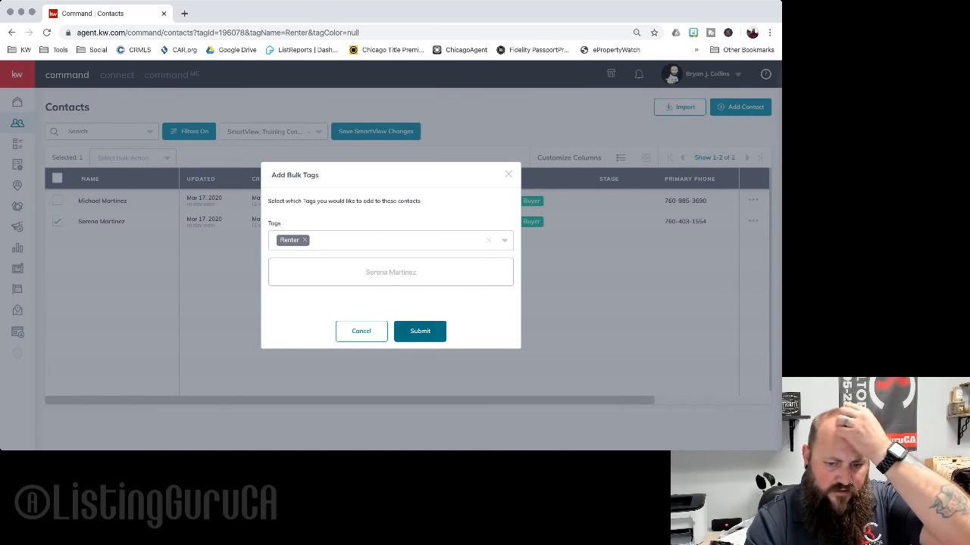
left_click(420, 331)
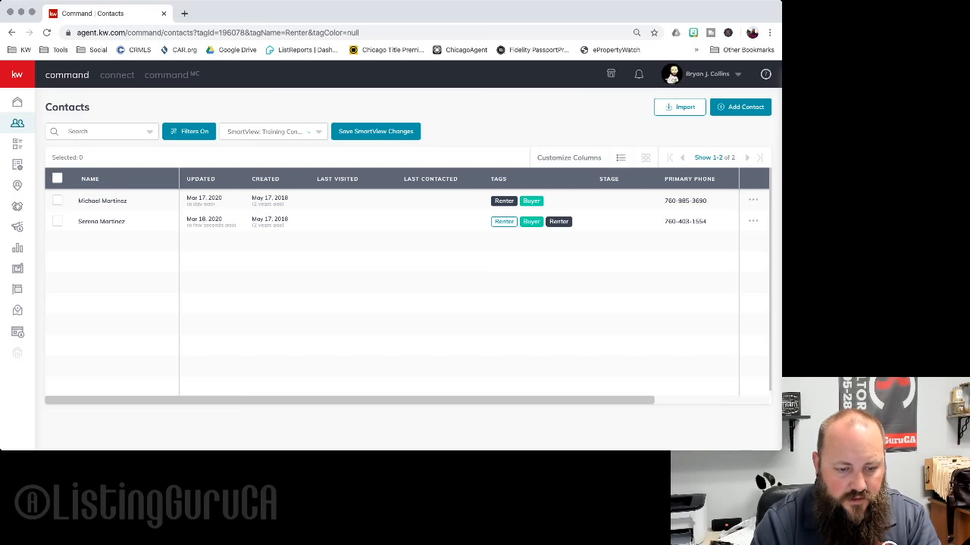
Step: Edit that contact to remove the outlined Renter tag and save the contact
left_click(101, 222)
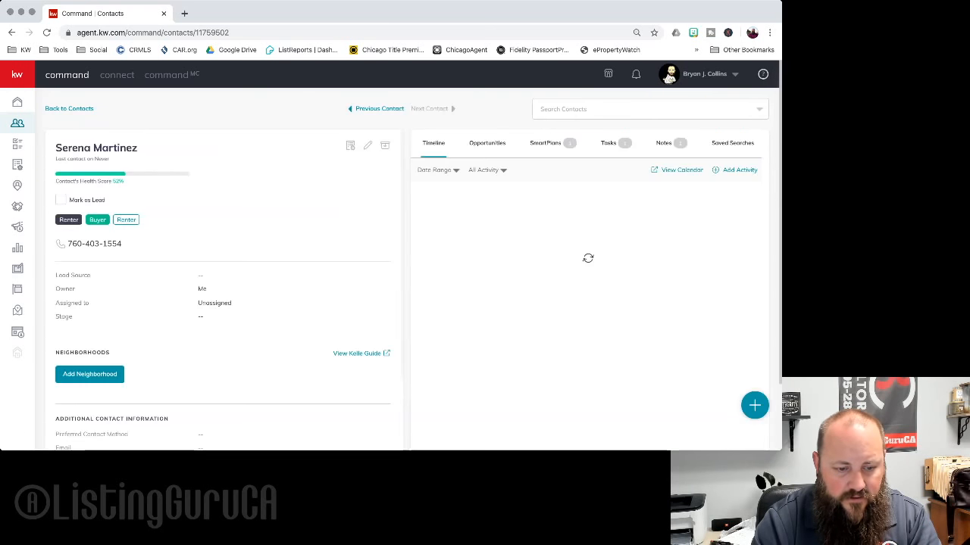
left_click(368, 145)
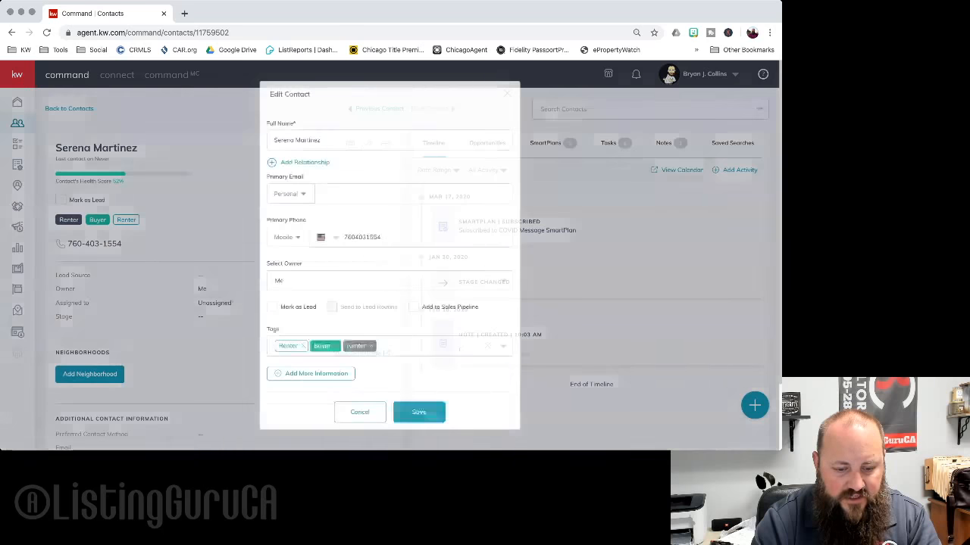
left_click(304, 346)
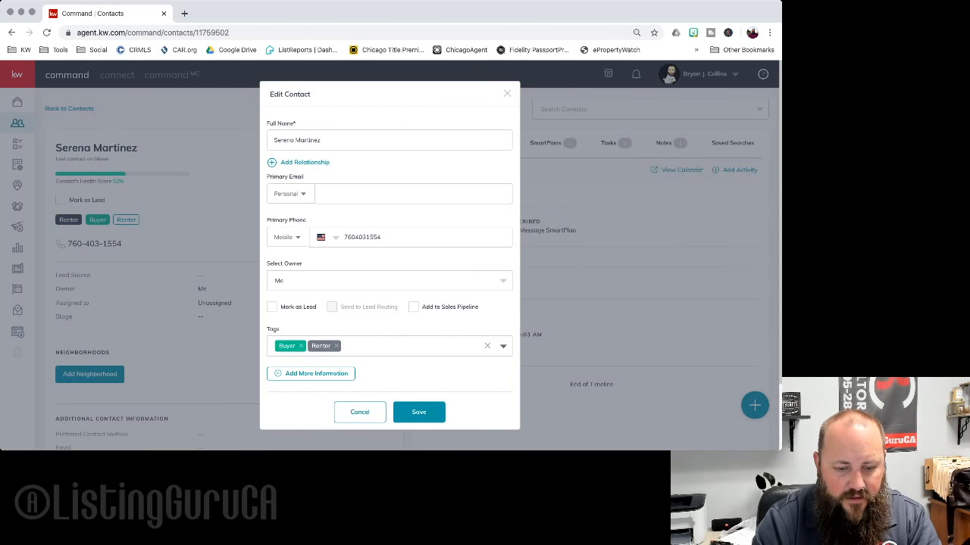
left_click(419, 412)
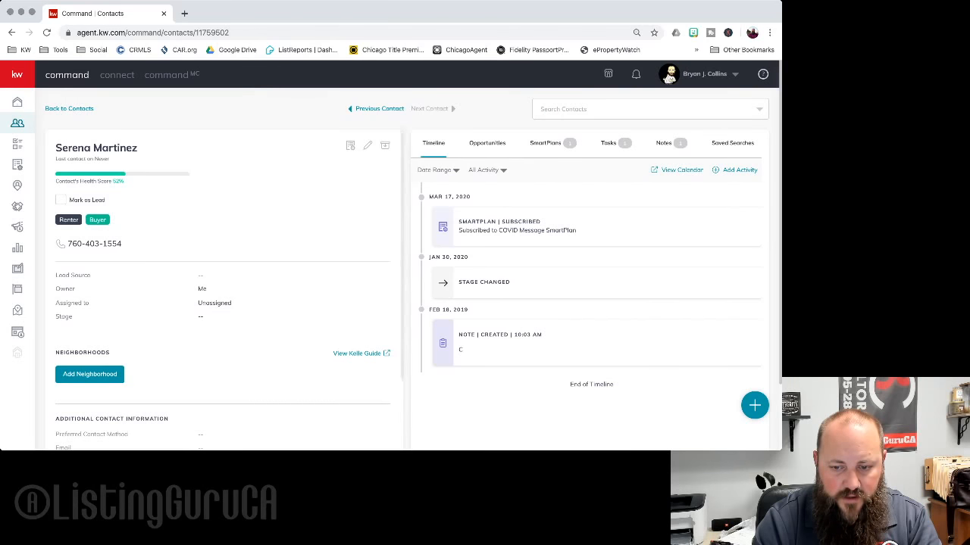
Step: Open the contacts' Custom Tags page in the Command settings
left_click(704, 73)
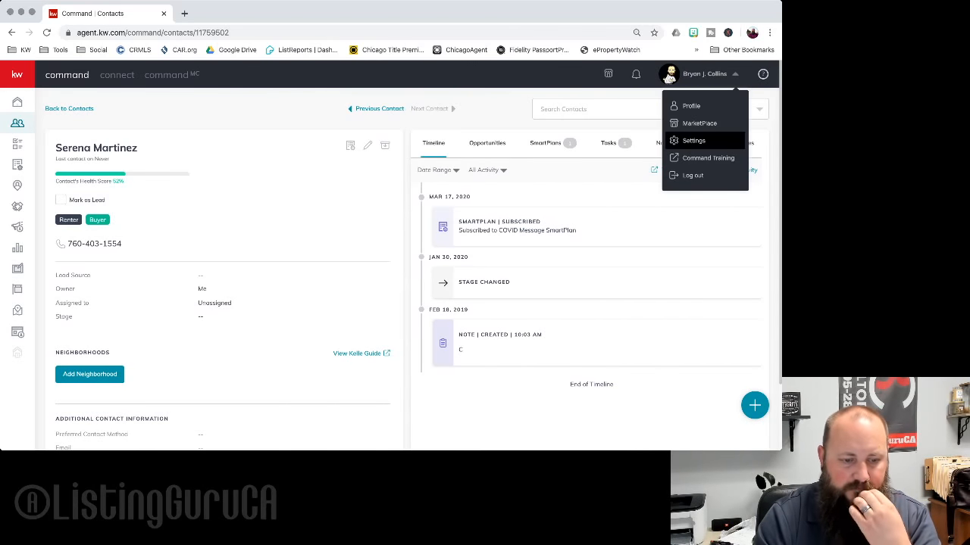
left_click(691, 140)
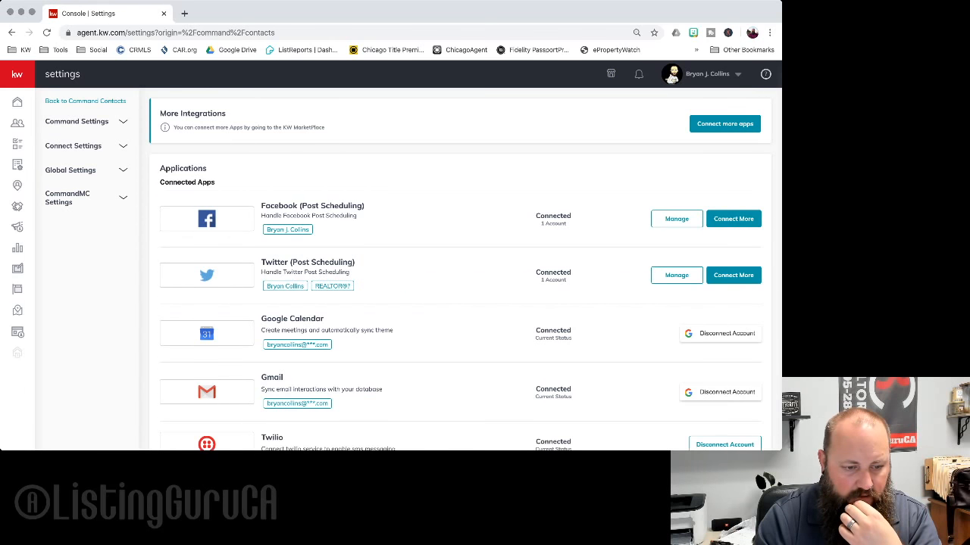
left_click(73, 146)
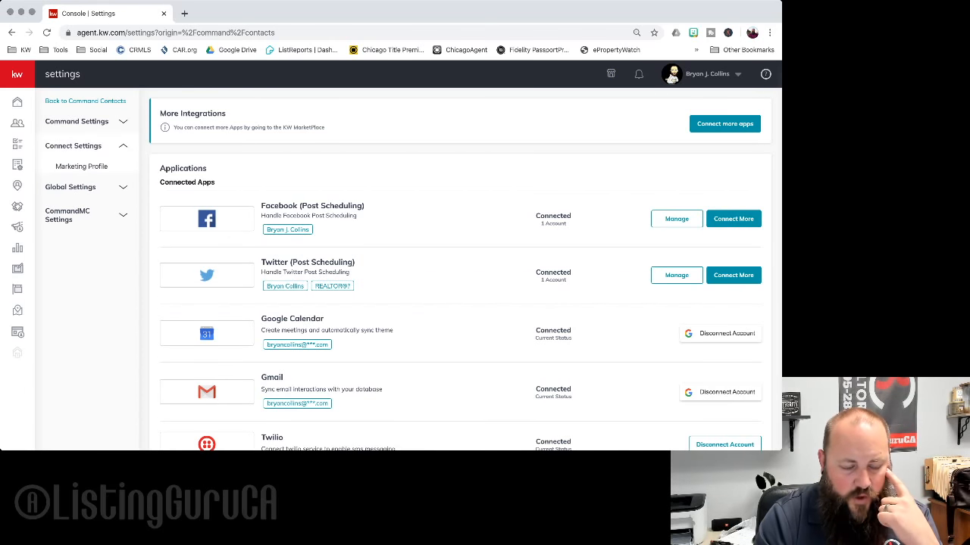
left_click(77, 122)
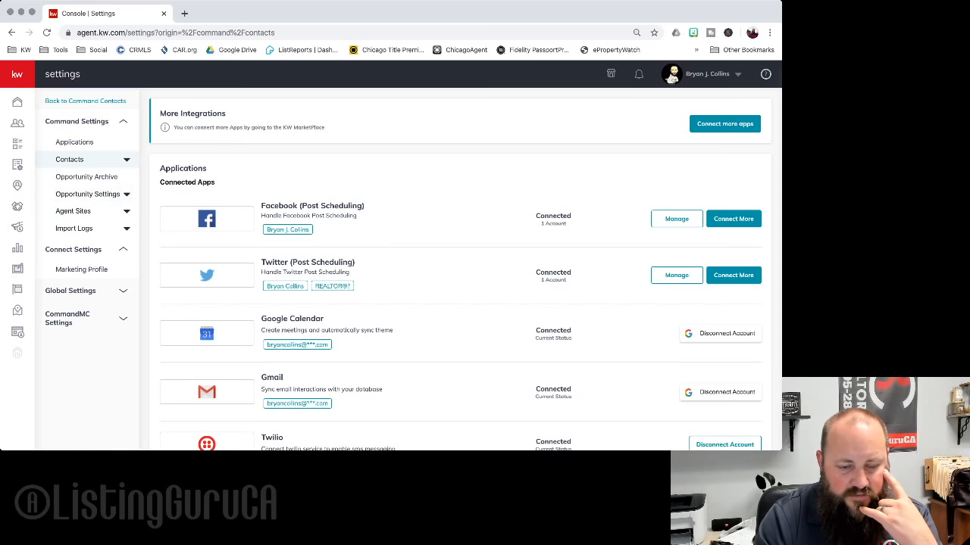
left_click(87, 159)
left_click(75, 211)
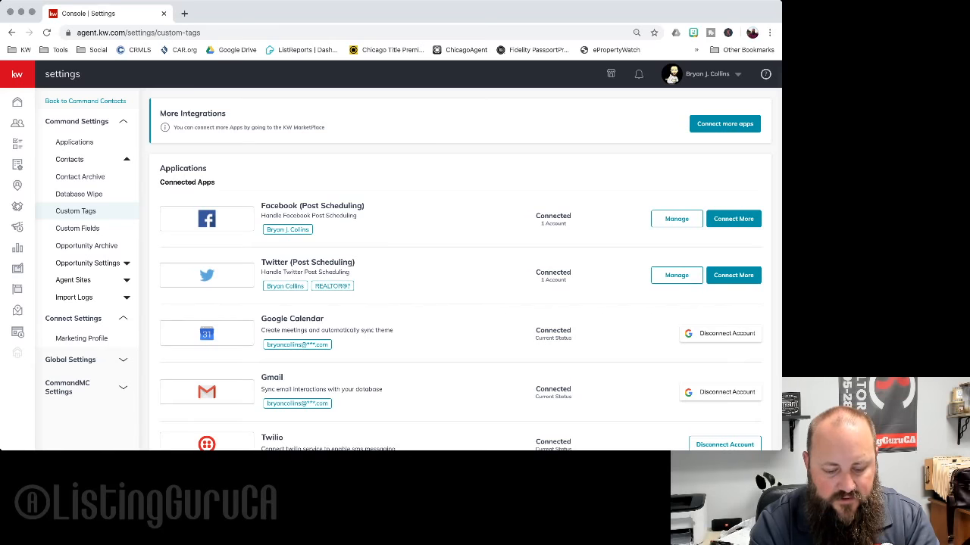
Step: Search the custom tags for "renter" and delete the outlined Renter tag that has no linked contacts
type("renter")
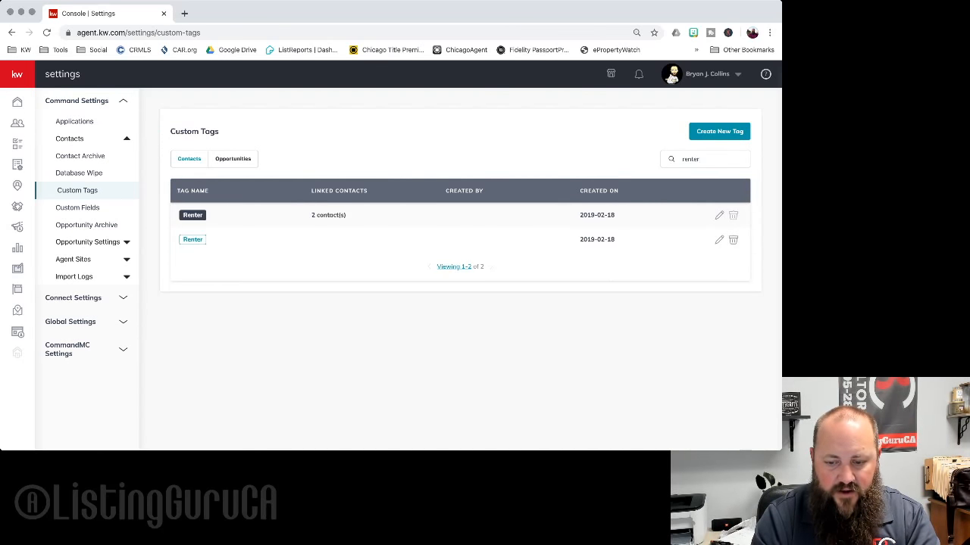
left_click(734, 240)
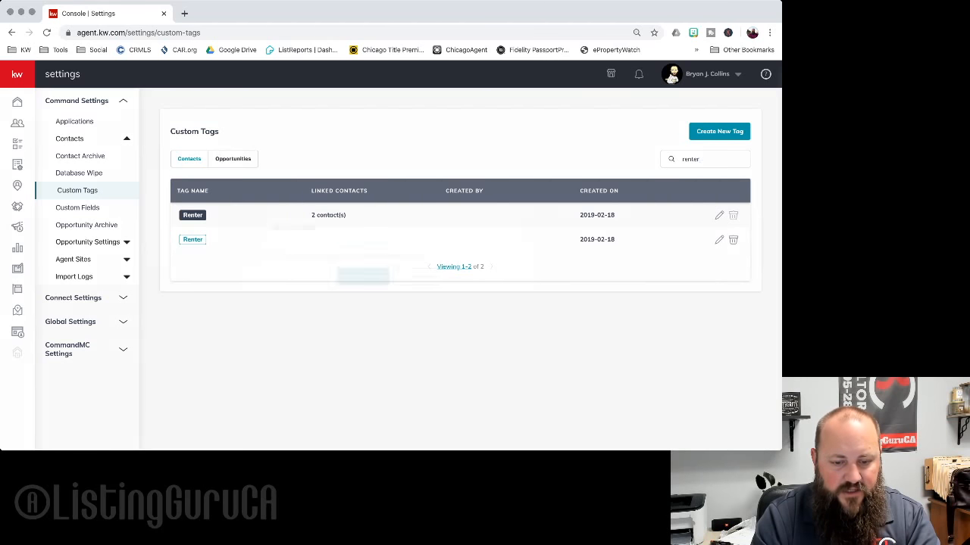
left_click(364, 276)
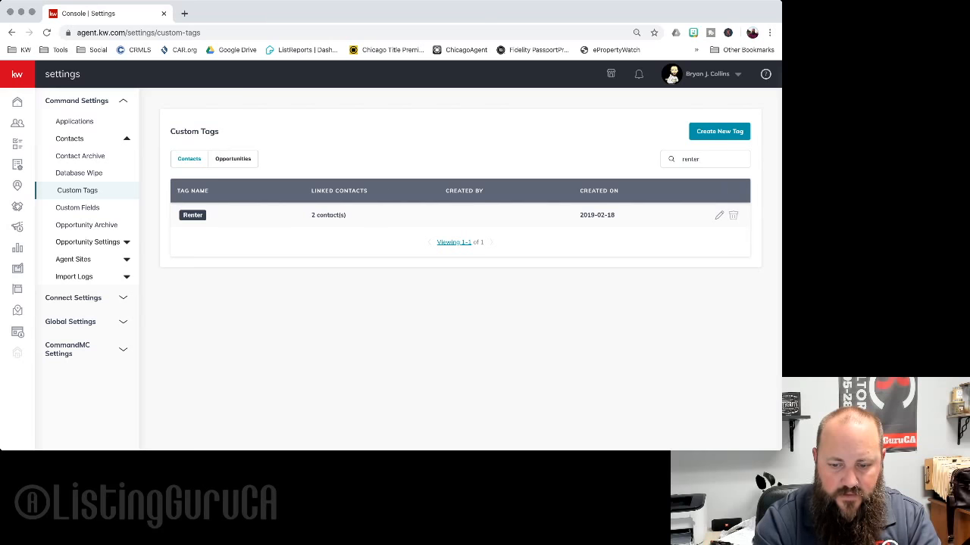
Step: Clear the custom tag search and set the table to show 100 tags
key("BackSpace")
key("BackSpace")
key("BackSpace")
key("BackSpace")
key("BackSpace")
key("BackSpace")
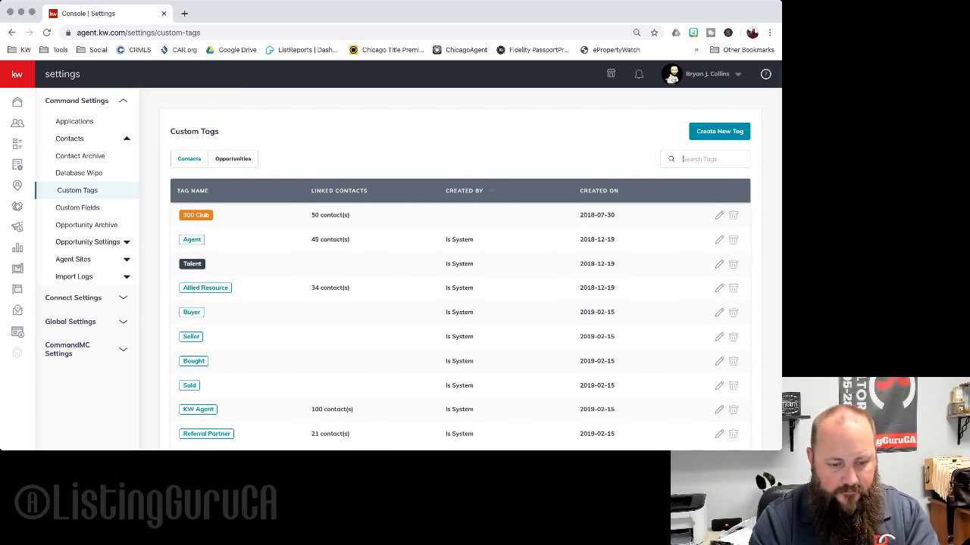
scroll(460, 273, "down", 2)
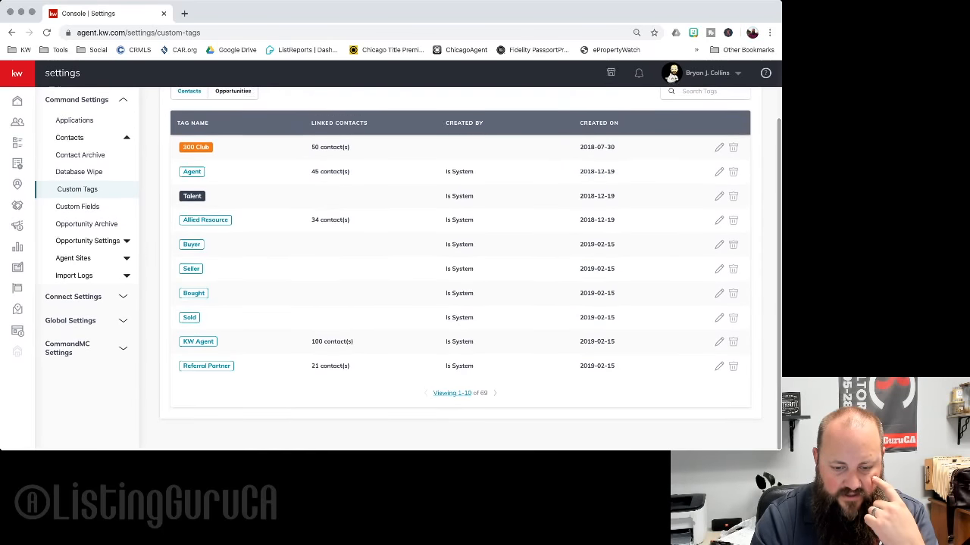
left_click(452, 394)
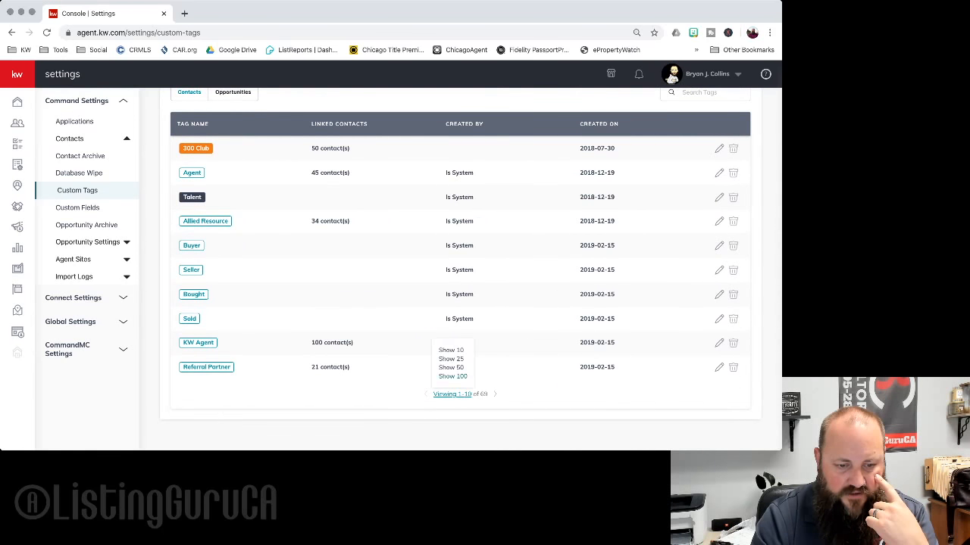
left_click(453, 376)
Step: Sort the full custom tags table by tag name from A to Z and review it down to the Renter tag
left_click(204, 124)
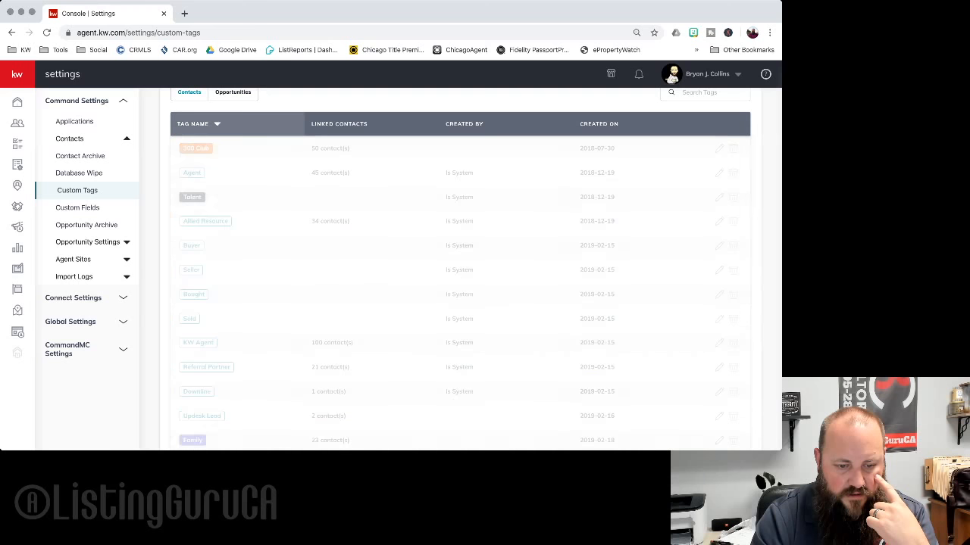
left_click(204, 125)
scroll(460, 265, "down", 2)
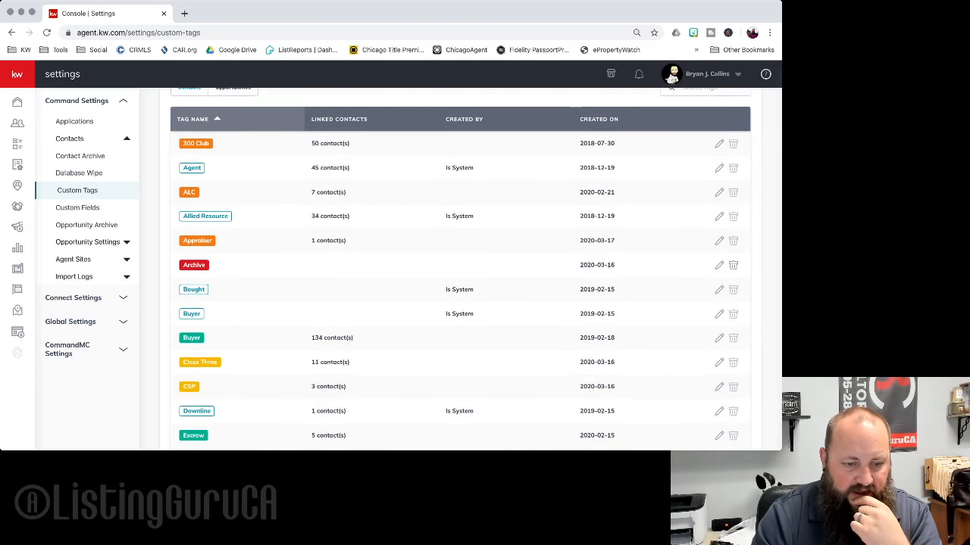
scroll(460, 265, "down", 3)
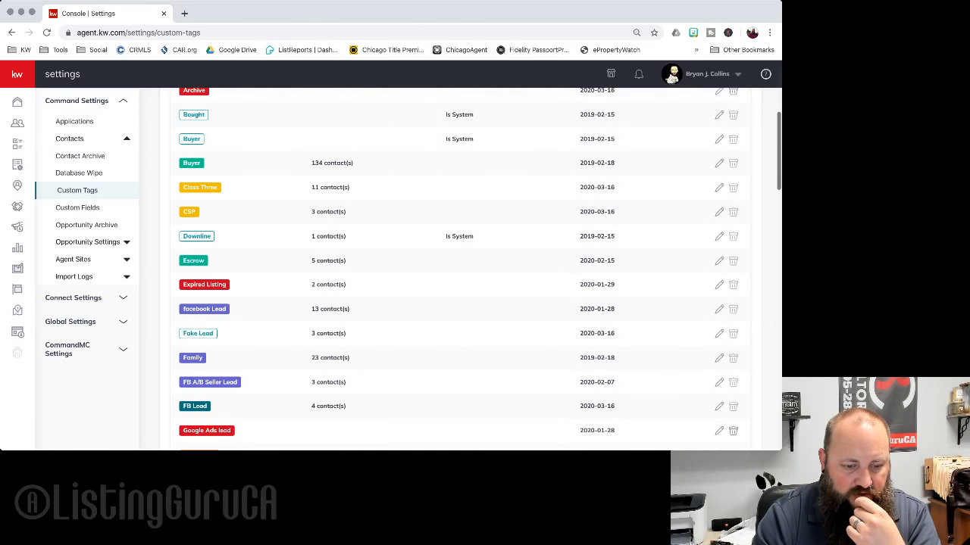
scroll(460, 265, "down", 10)
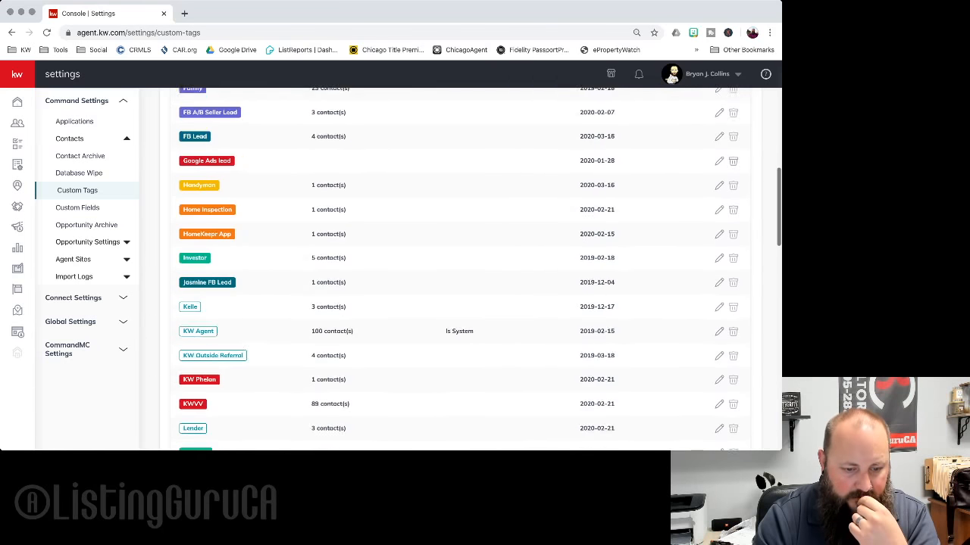
scroll(460, 265, "down", 8)
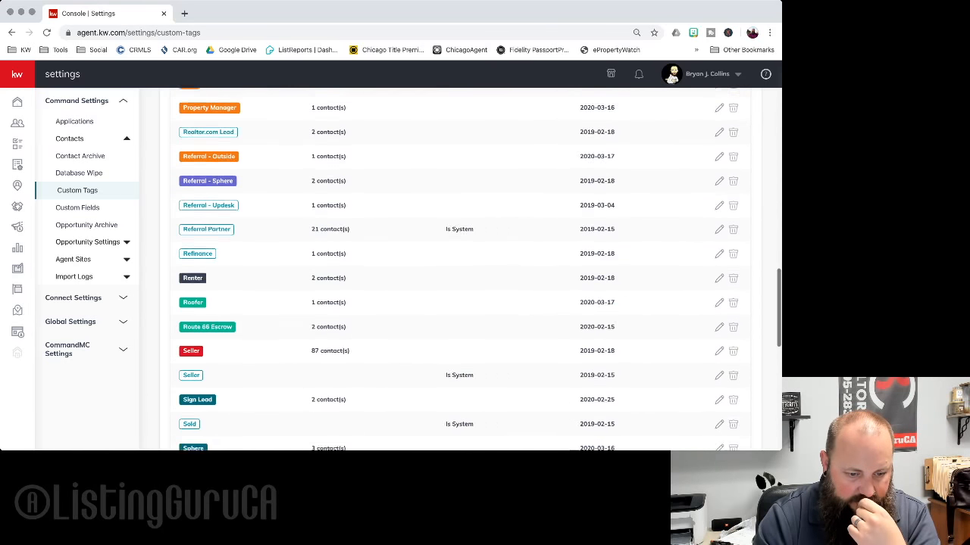
Step: Delete the outlined Updesk custom tag that has no linked contacts and confirm its removal
scroll(461, 265, "down", 5)
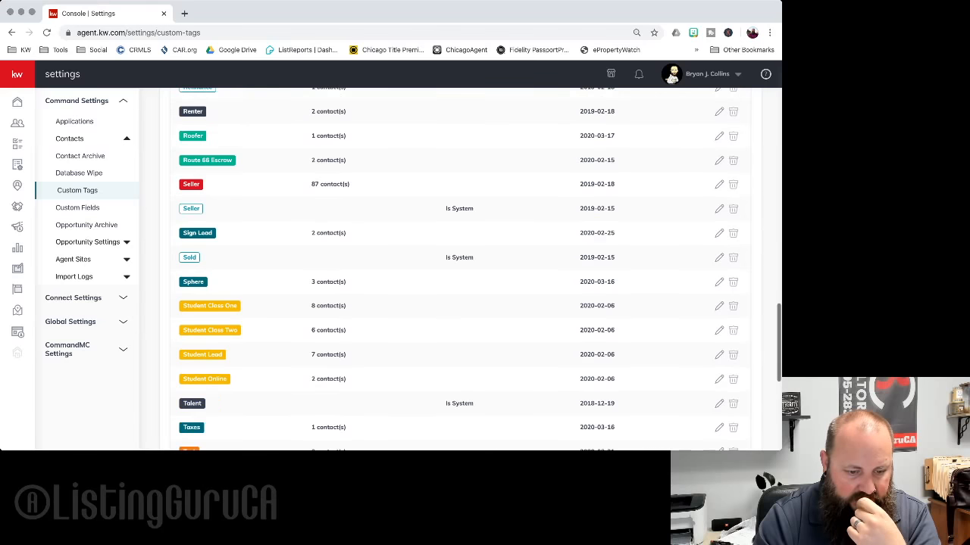
scroll(461, 265, "down", 4)
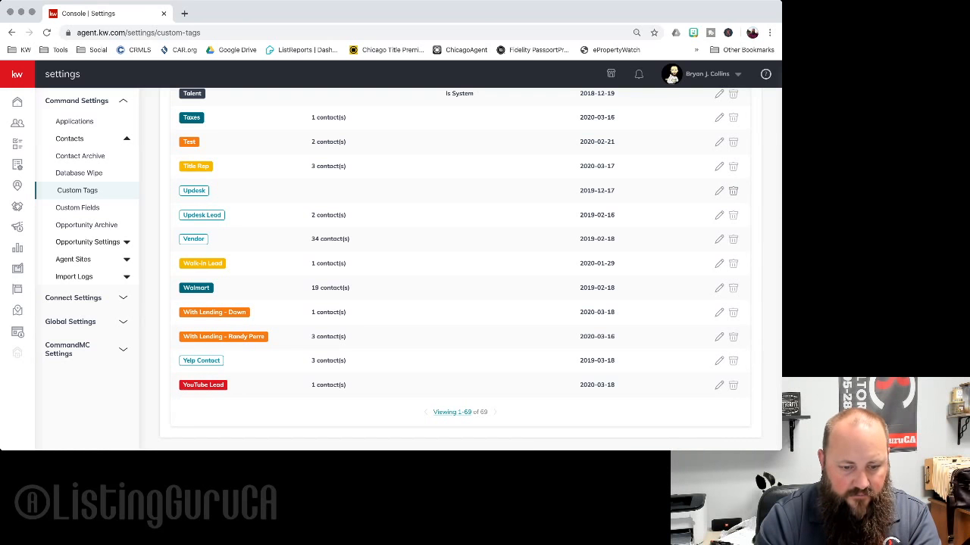
left_click(733, 191)
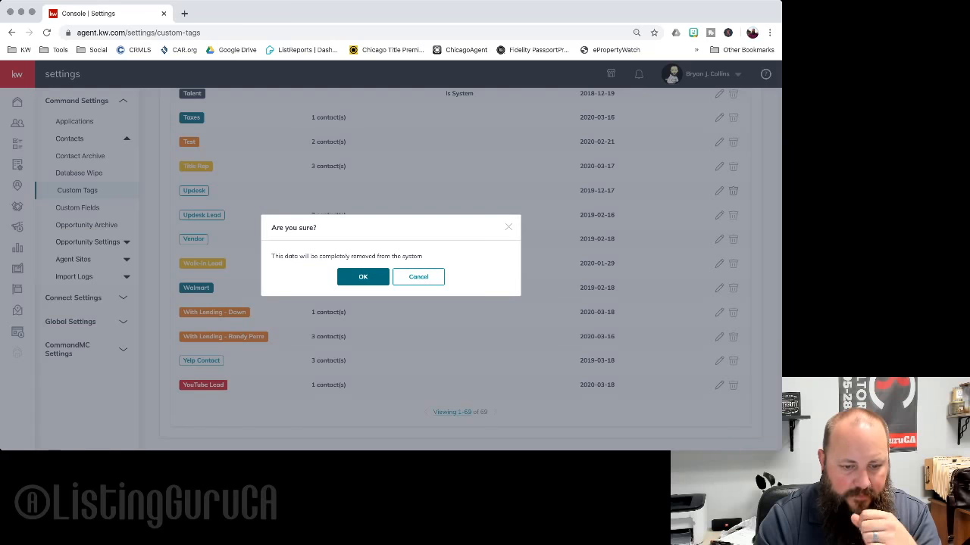
left_click(363, 277)
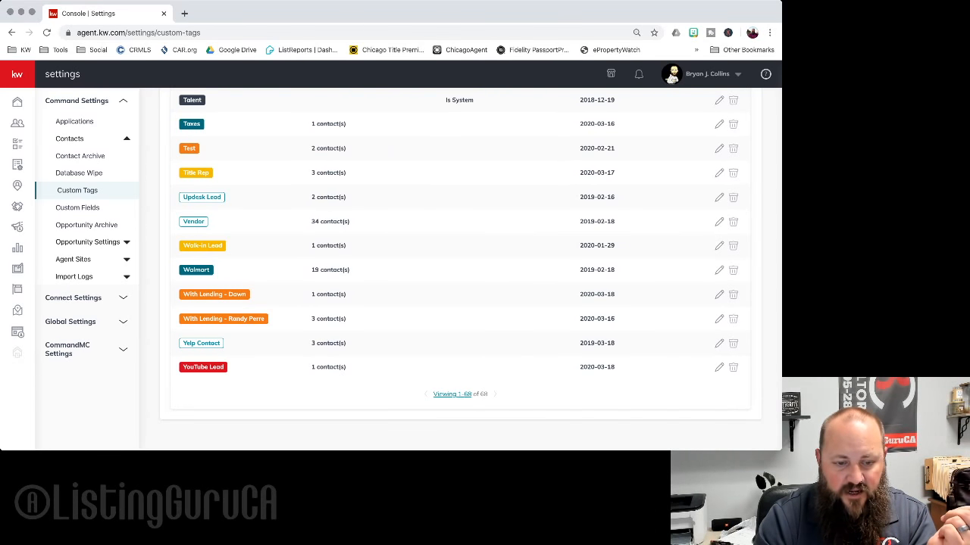
Step: Review the whole custom tags table from 300 Club to YouTube Lead, checking tag names, colors and linked contacts
scroll(460, 265, "up", 10)
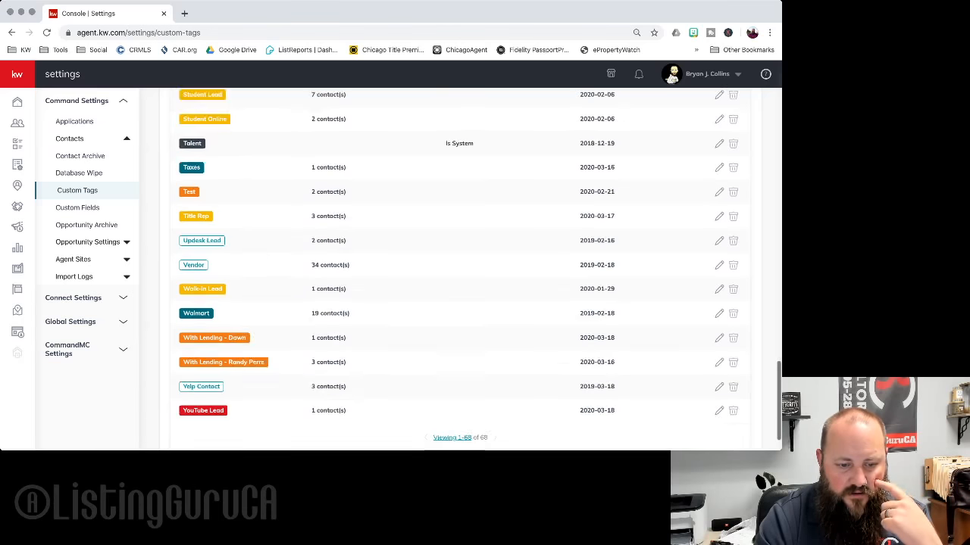
scroll(476, 270, "up", 6)
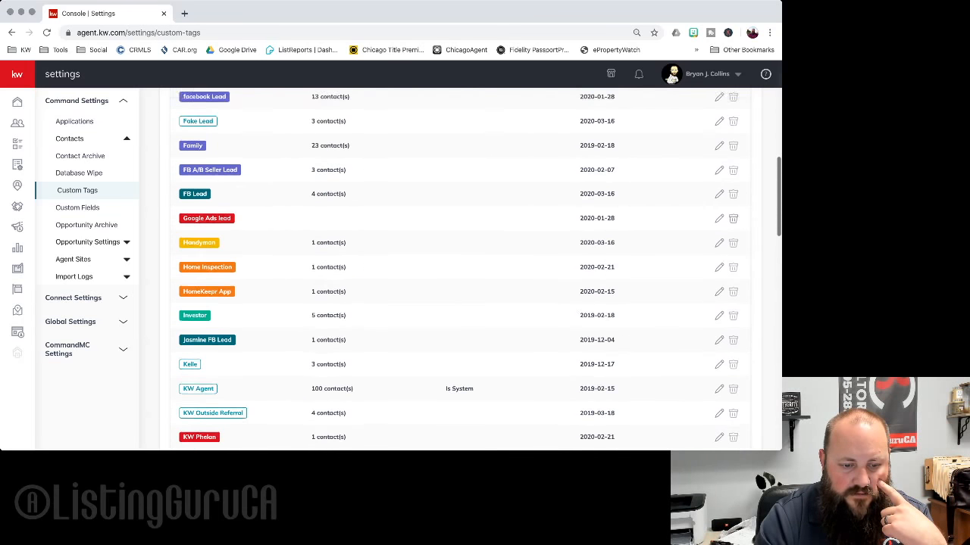
scroll(458, 270, "up", 5)
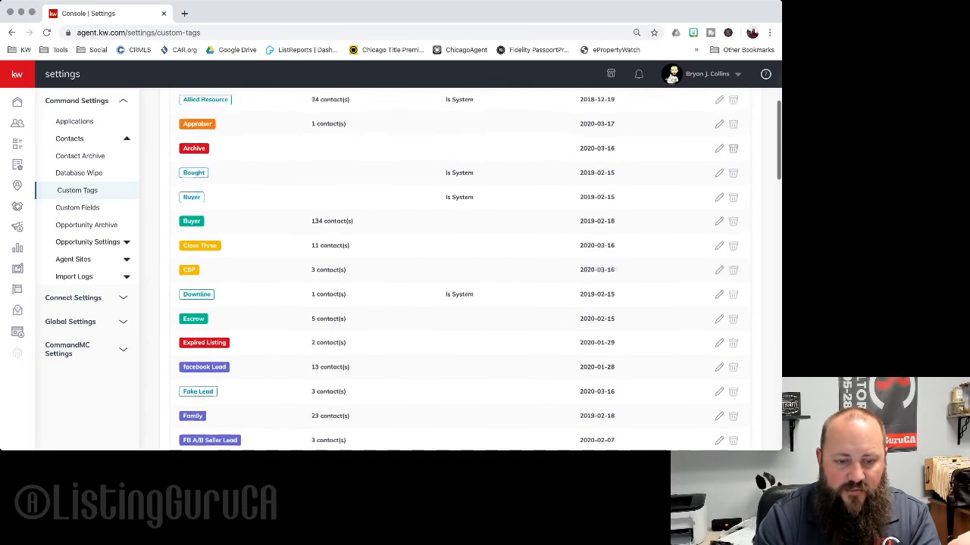
scroll(476, 270, "up", 2)
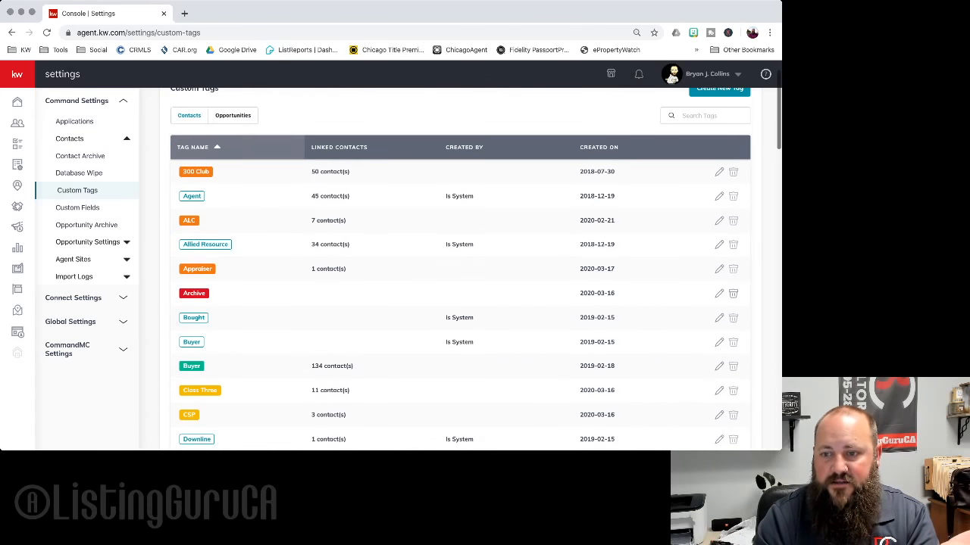
scroll(476, 270, "down", 2)
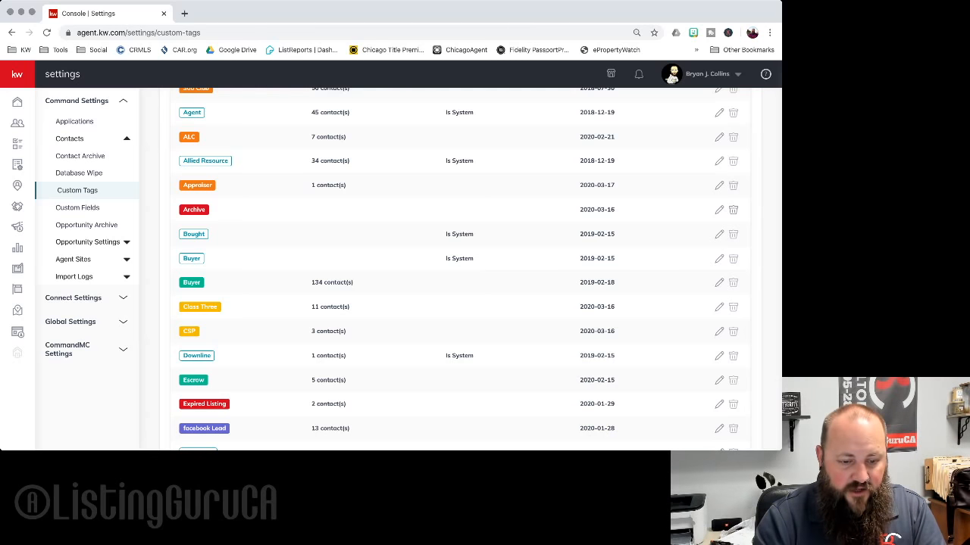
scroll(476, 269, "down", 10)
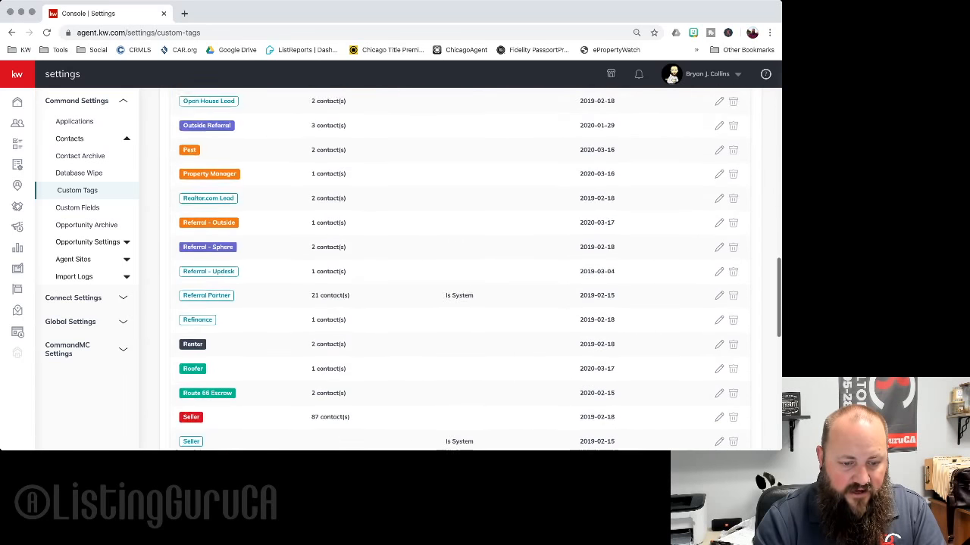
scroll(475, 270, "down", 8)
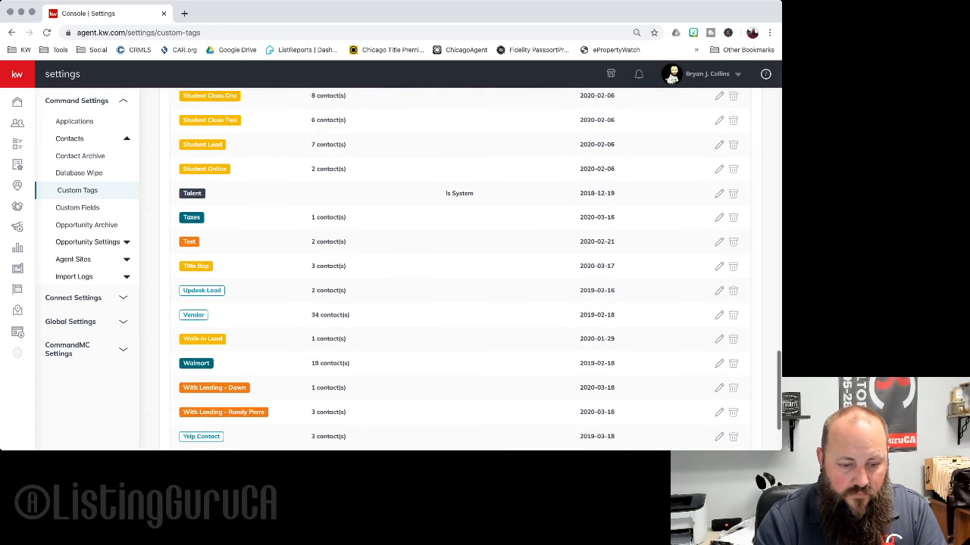
scroll(476, 270, "down", 1)
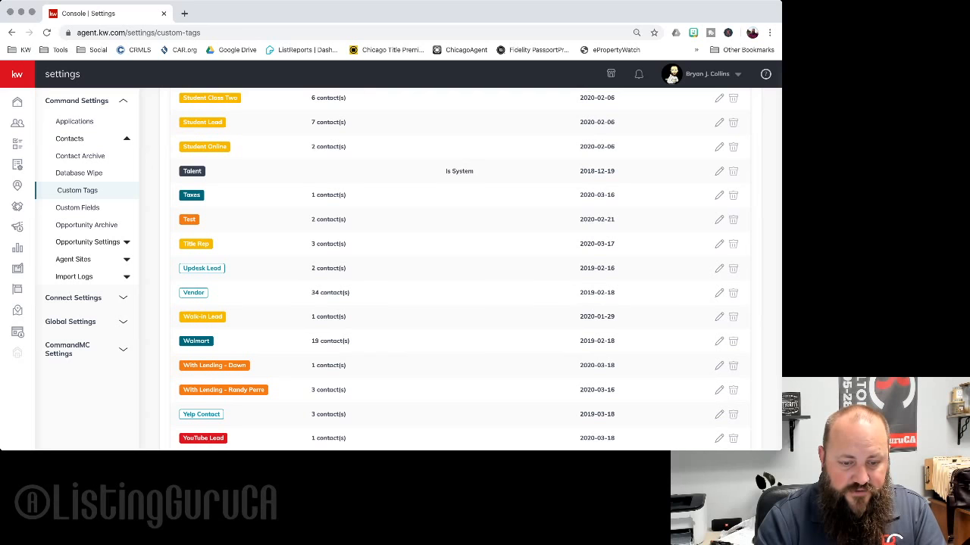
scroll(476, 270, "up", 19)
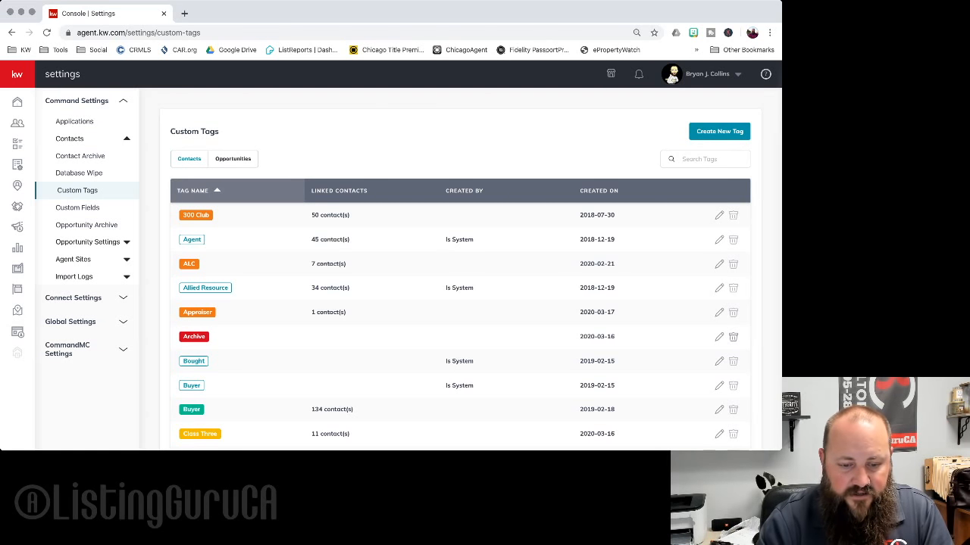
scroll(461, 269, "down", 5)
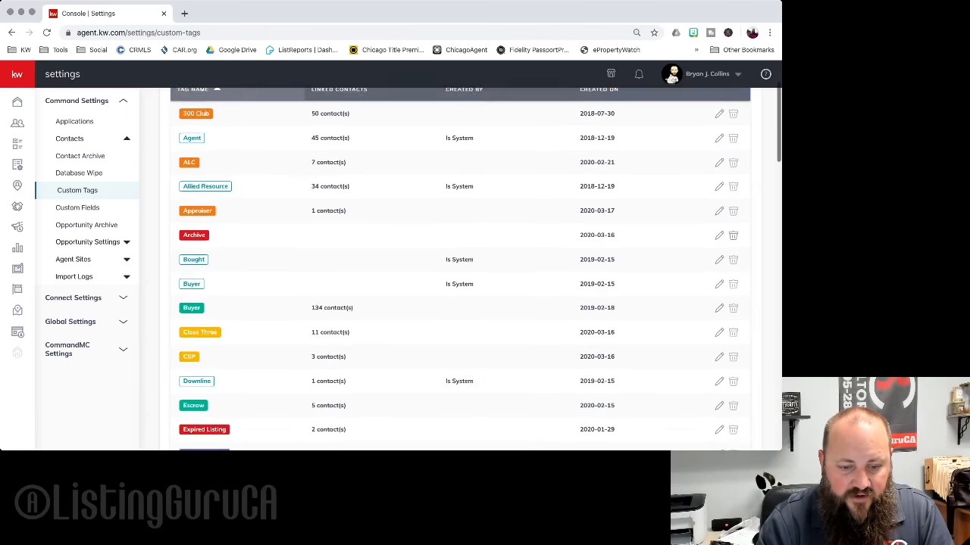
scroll(460, 269, "down", 20)
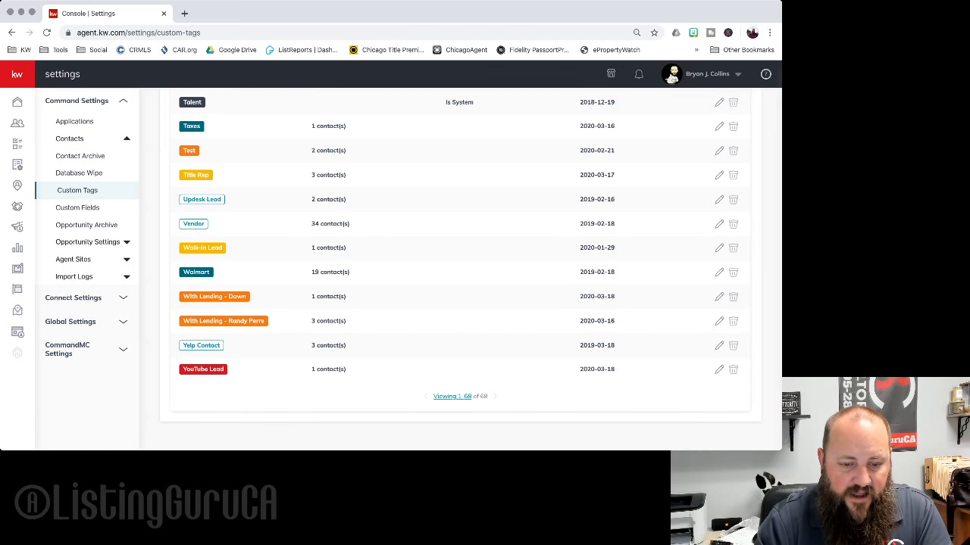
scroll(459, 270, "up", 2)
scroll(459, 270, "down", 2)
scroll(459, 270, "up", 20)
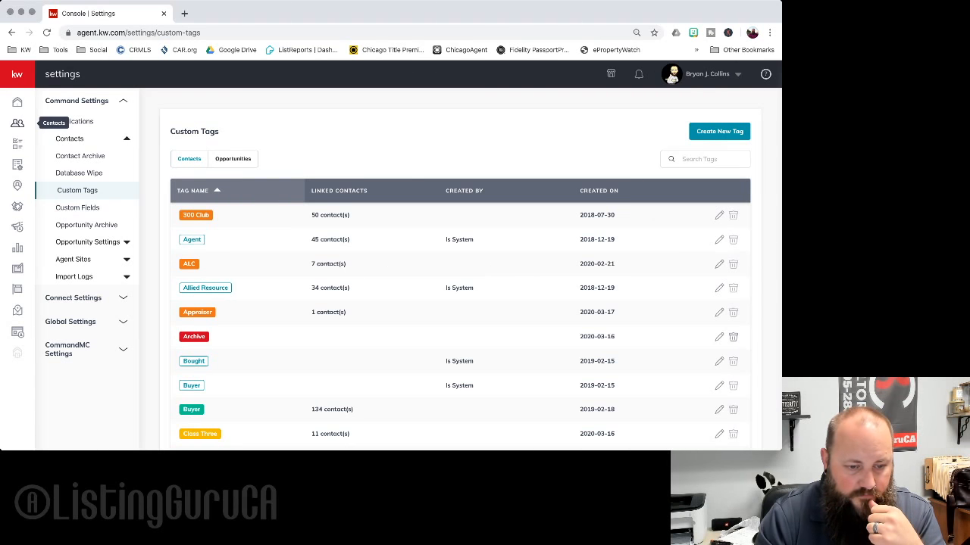
Step: Open the Contacts list and switch it to the All Contacts SmartView
left_click(17, 123)
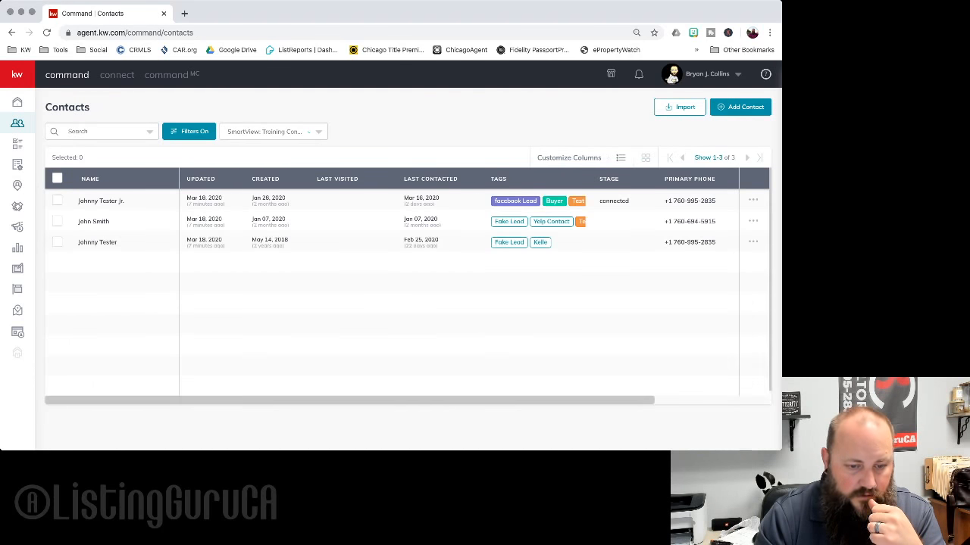
left_click(319, 132)
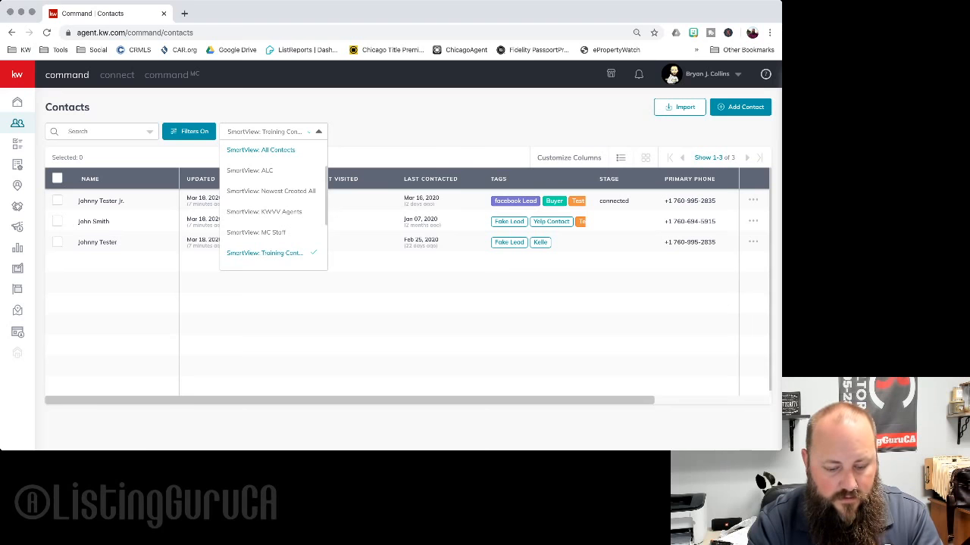
left_click(261, 150)
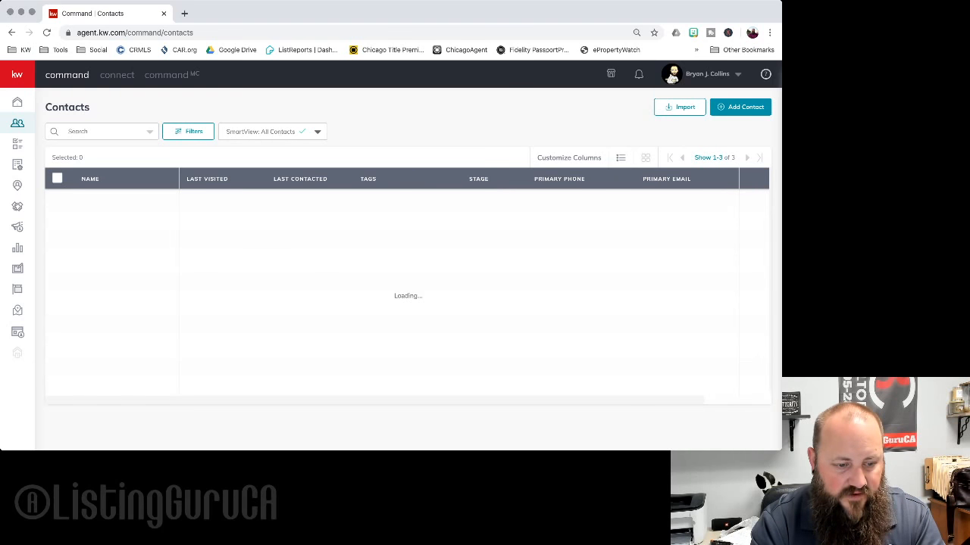
Step: Search the contacts by last name and open the record of the contact tagged only Seller
type("dal")
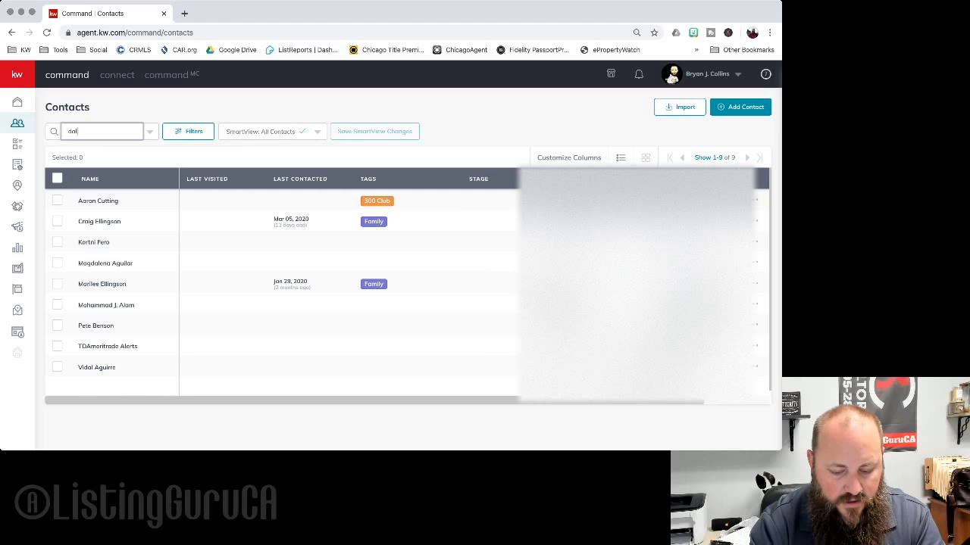
key("super+a")
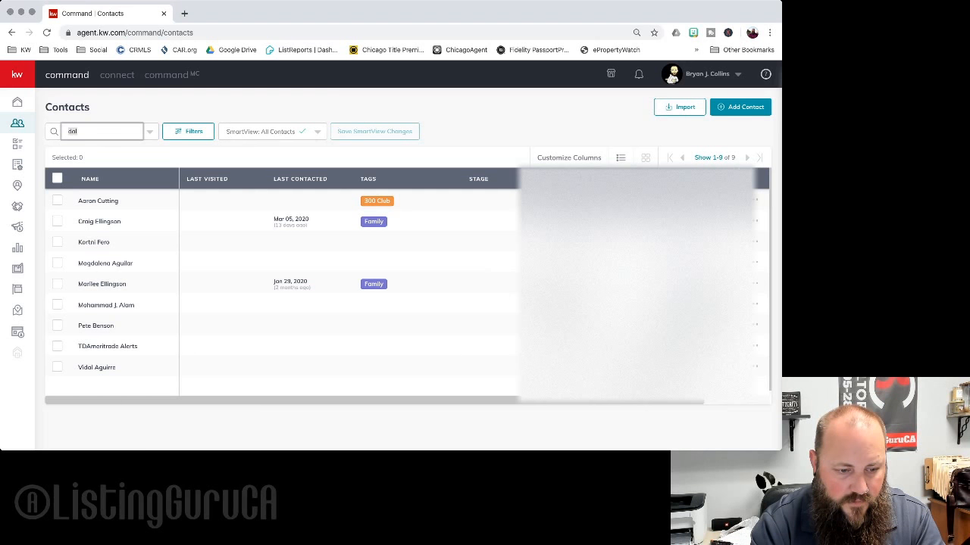
type("dam")
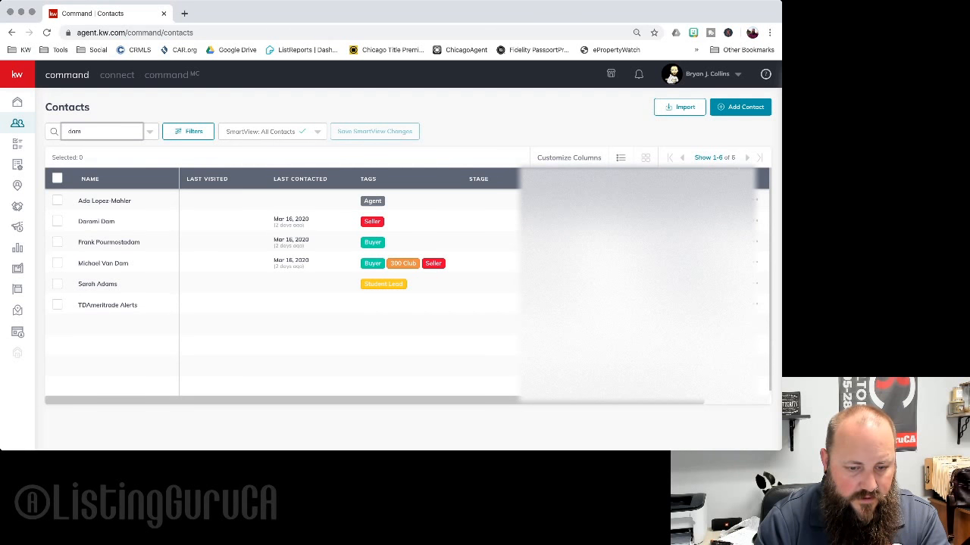
left_click(97, 222)
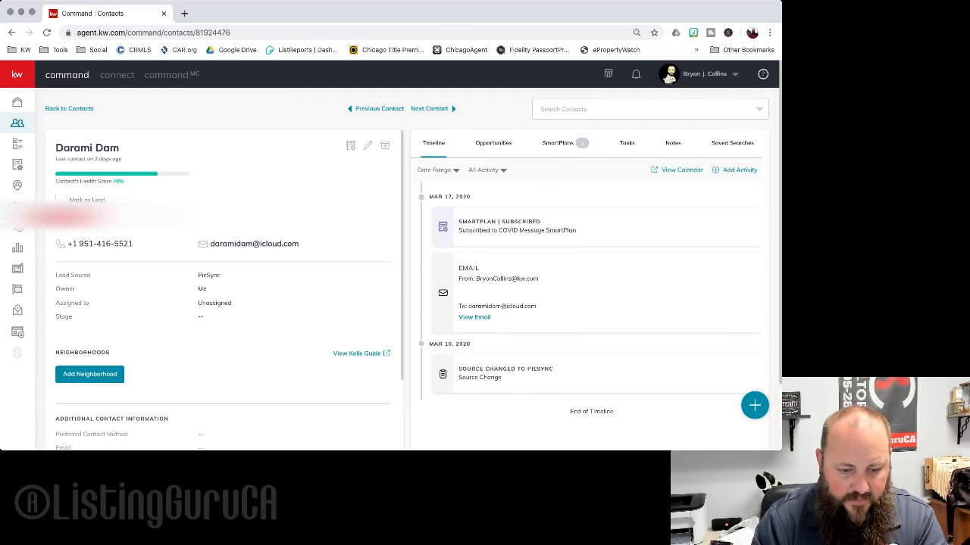
Step: Edit the contact and add a new yellow custom tag named "Call-in Lead"
left_click(368, 145)
left_click(379, 346)
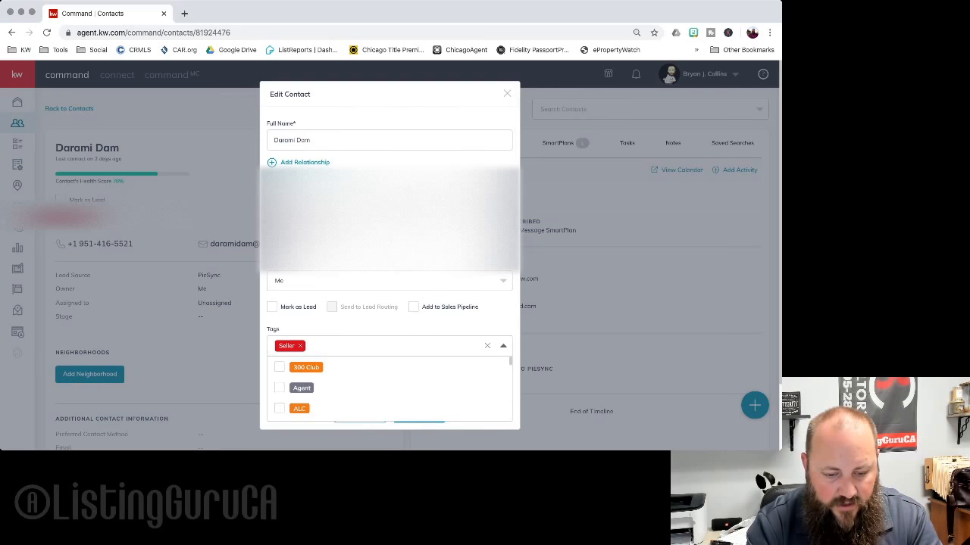
type("Call")
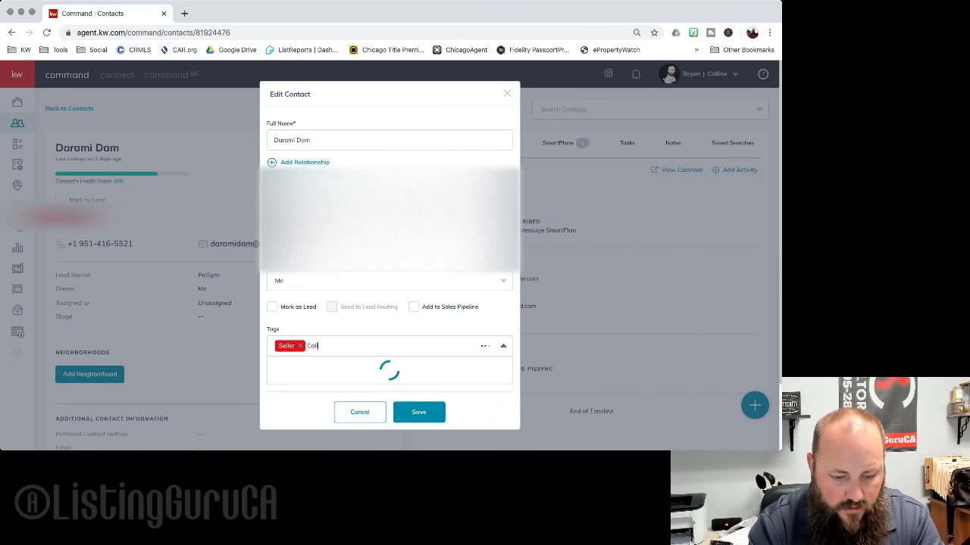
type("-")
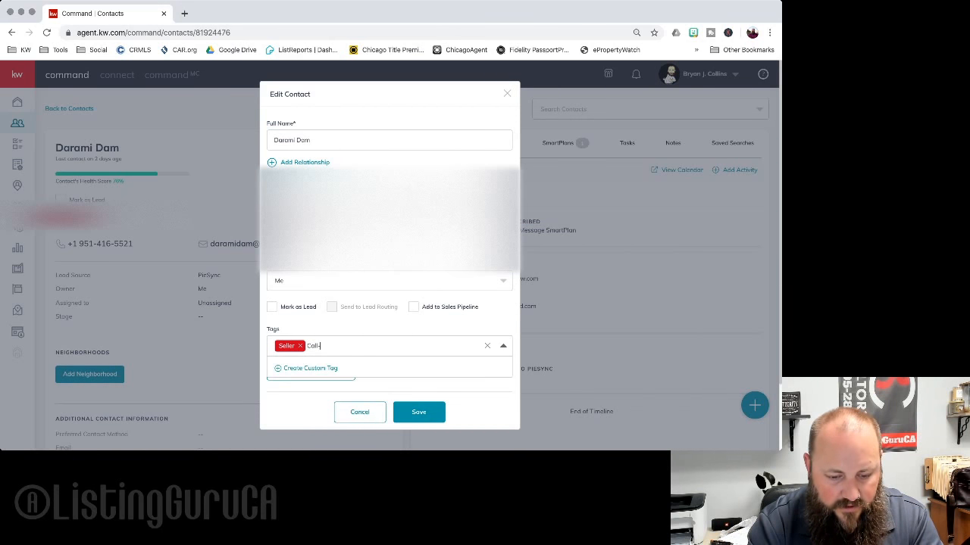
type("in Lead")
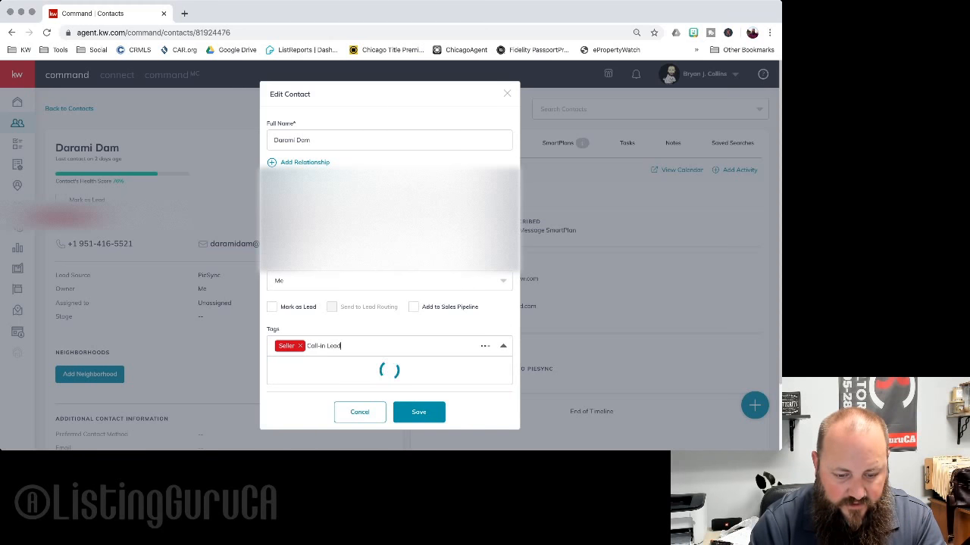
left_click(324, 368)
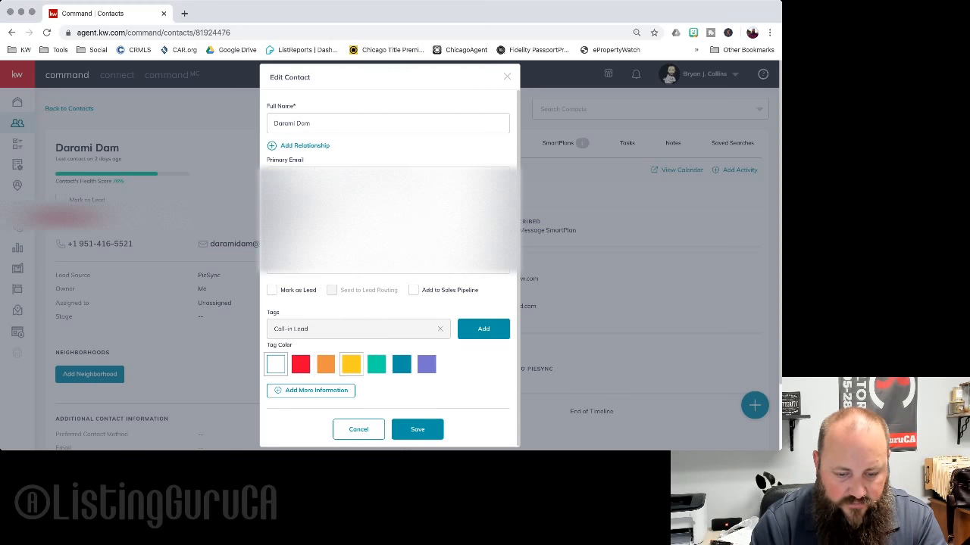
left_click(350, 364)
left_click(483, 329)
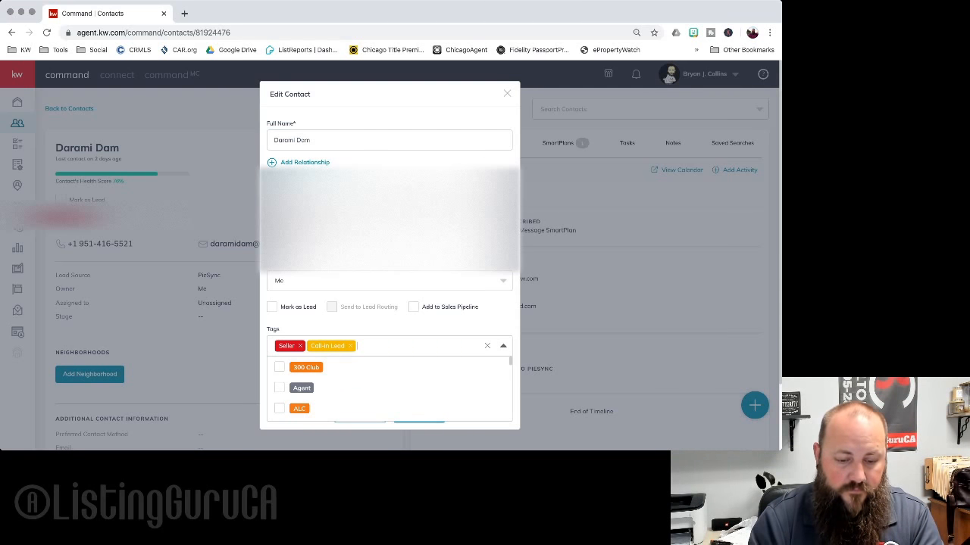
Step: Add the existing Updesk Lead tag to the contact and save the contact's changes
type("Updesk")
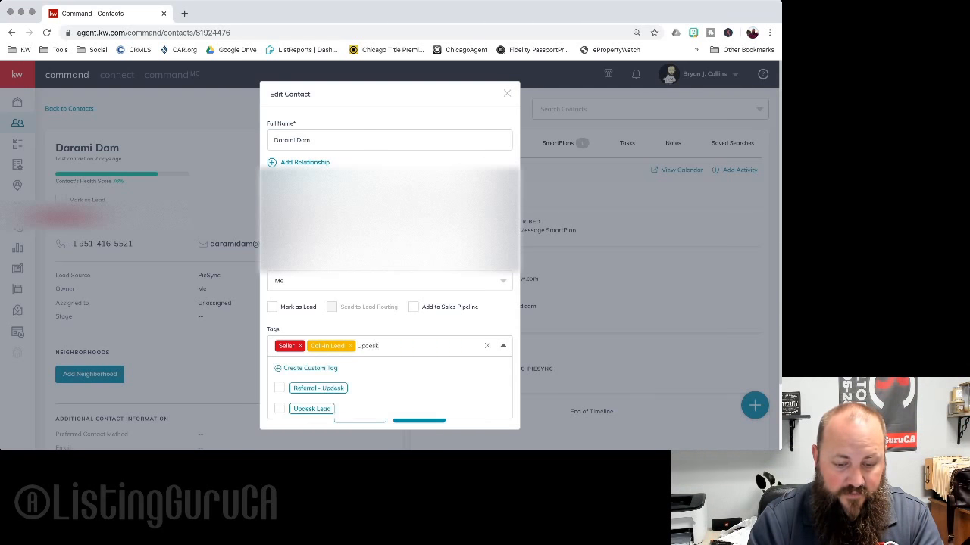
left_click(312, 409)
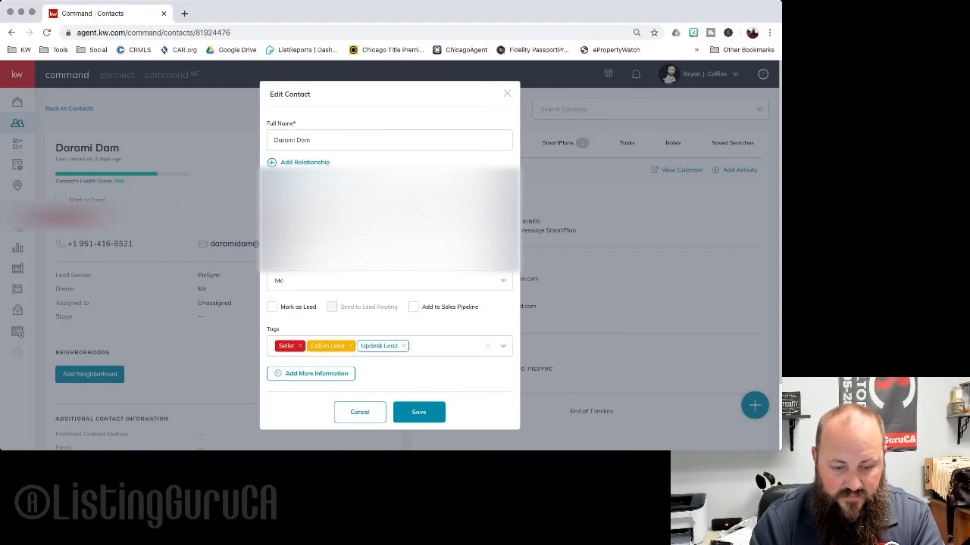
left_click(419, 412)
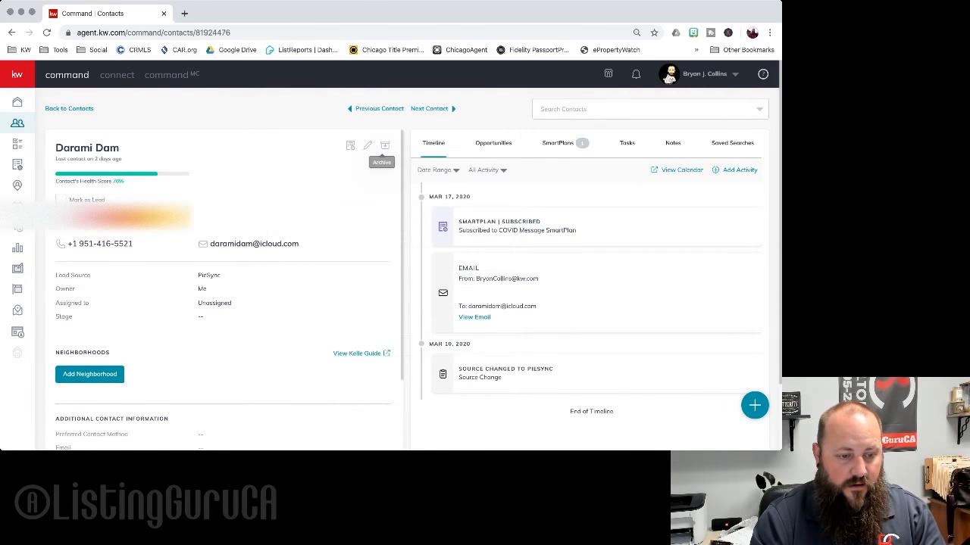
Step: Leave the contact's record and return to the Contacts list by way of the home dashboard
left_click(17, 101)
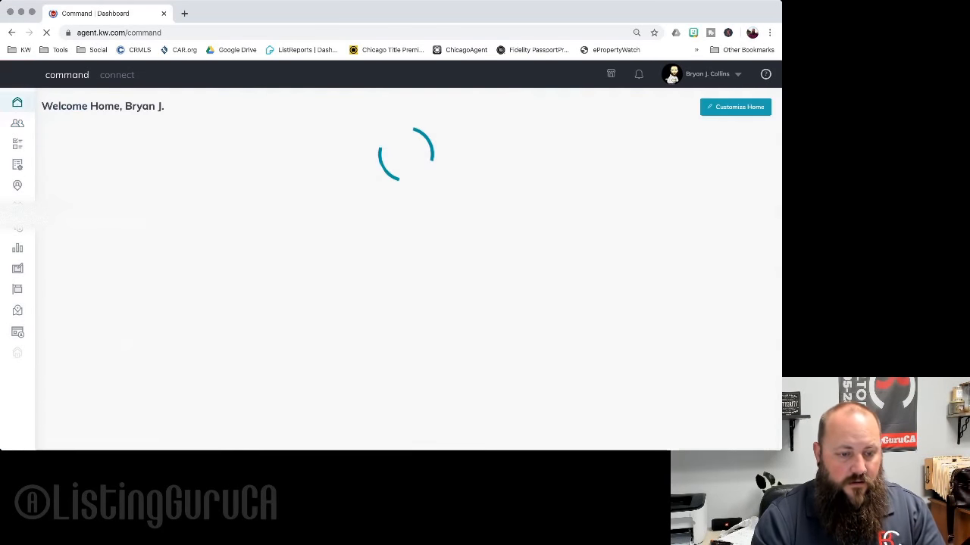
left_click(17, 123)
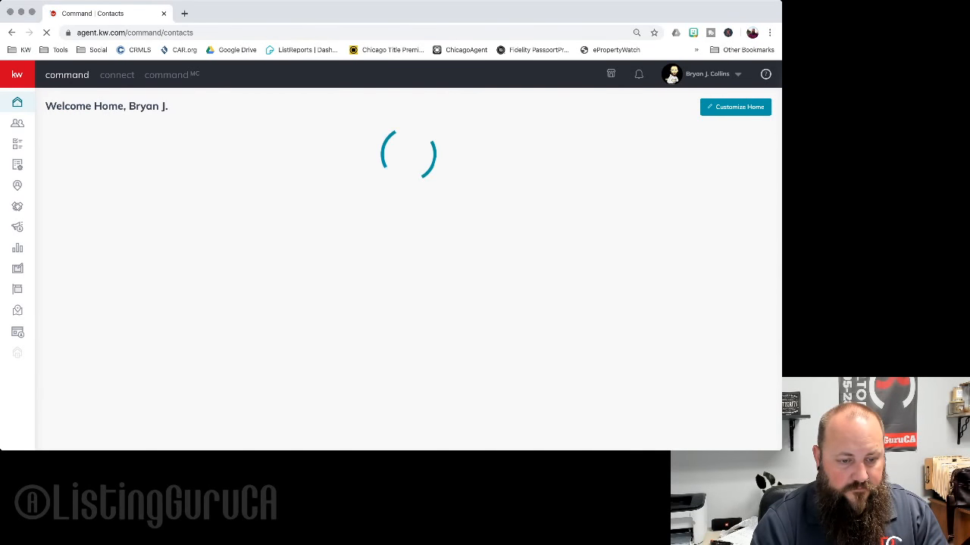